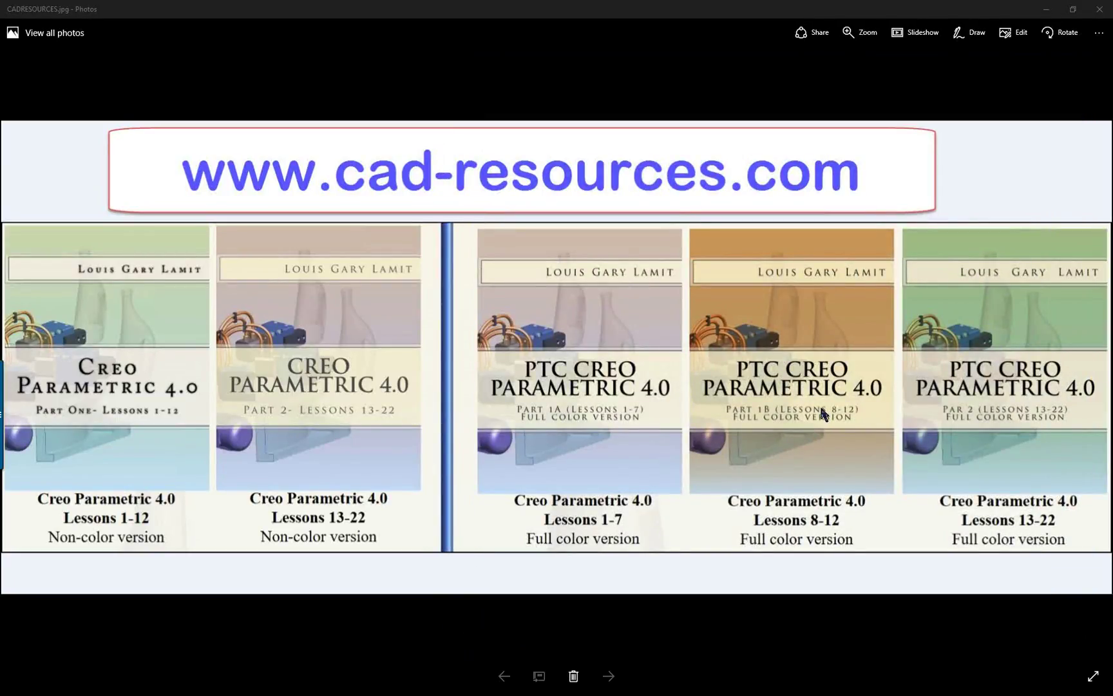
Step: Close the book advertisement image in Windows Photos
left_click(1101, 14)
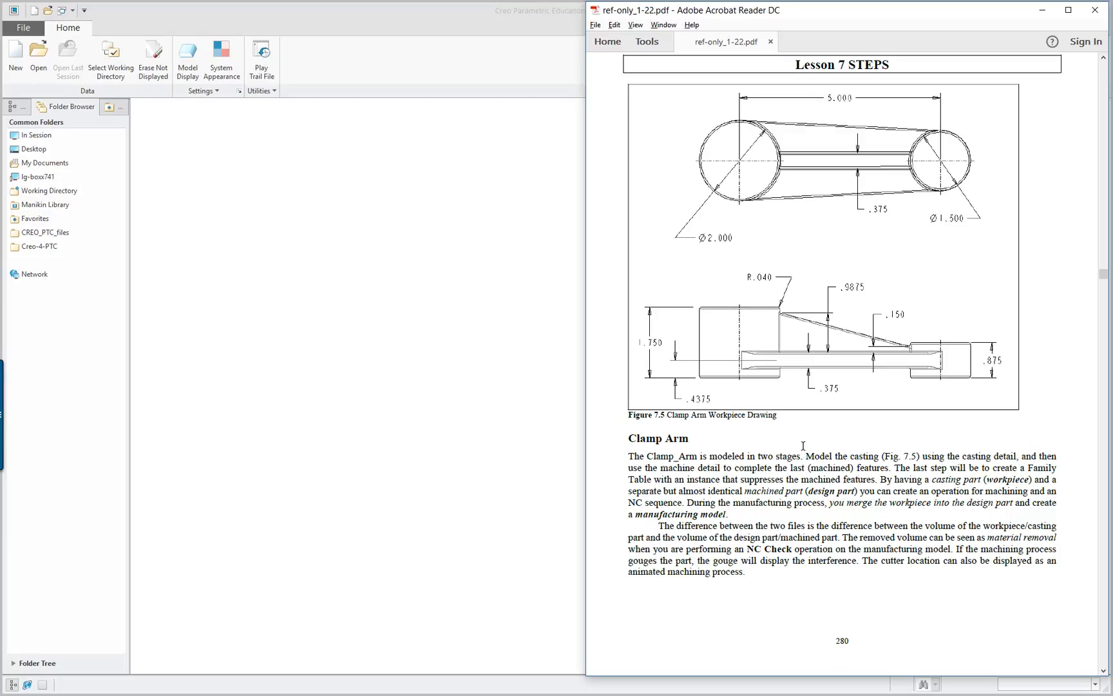
Step: Bring the empty Creo Parametric session back in front of the lesson PDF
left_click(233, 223)
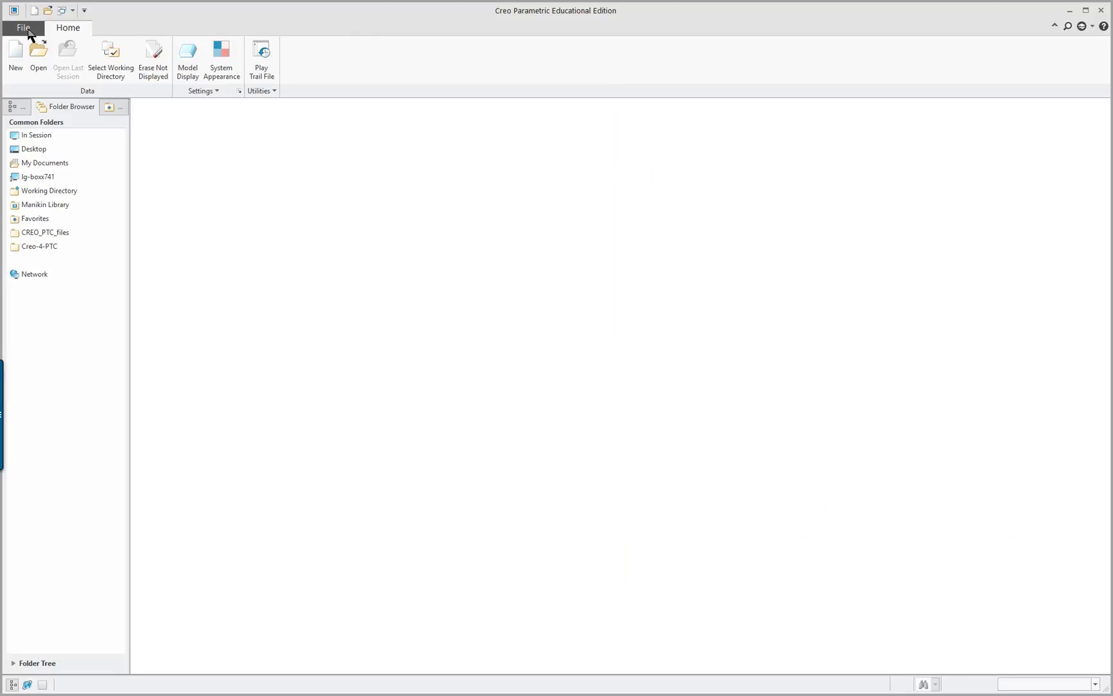
Step: Create a new solid part named ARM
left_click(16, 59)
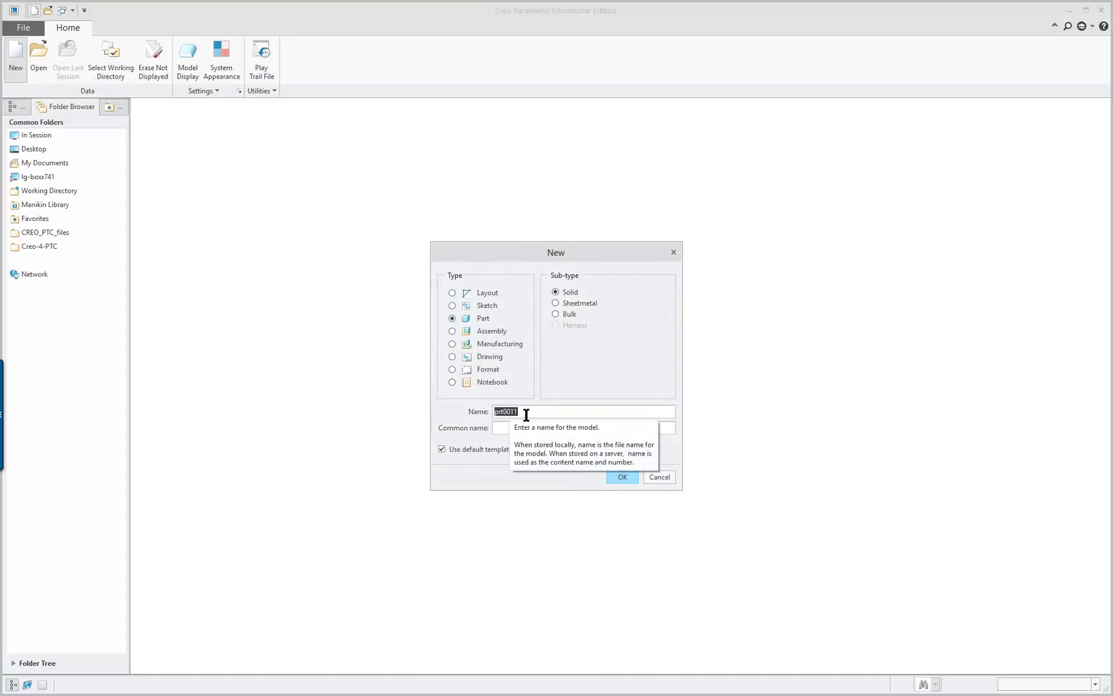
type("arm")
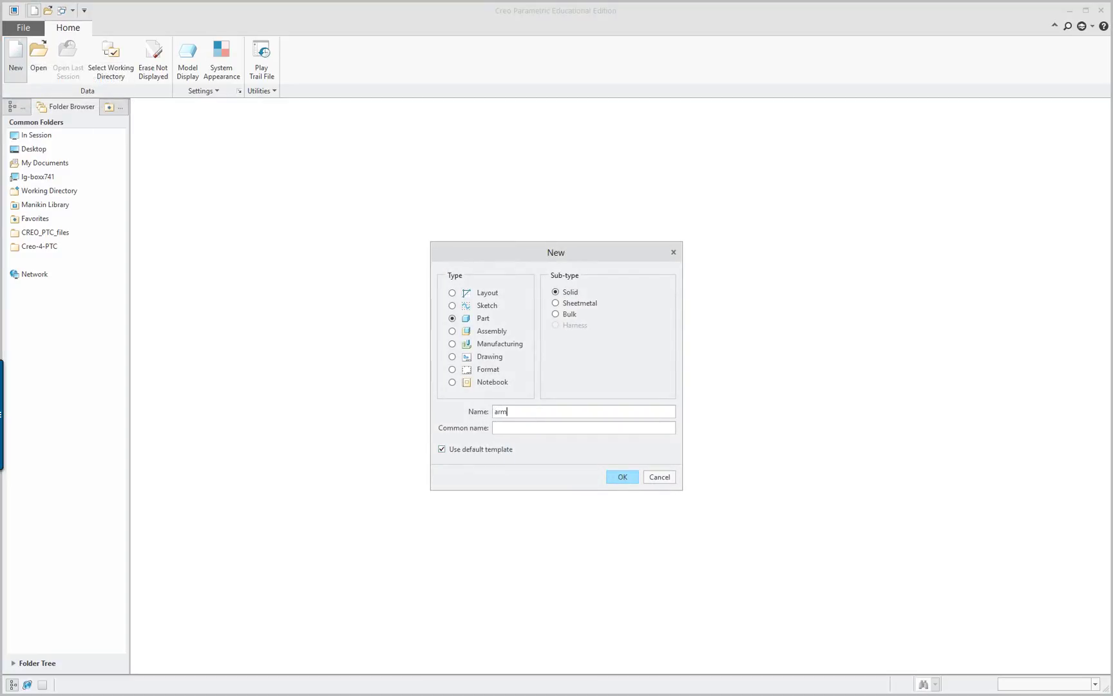
left_click(620, 478)
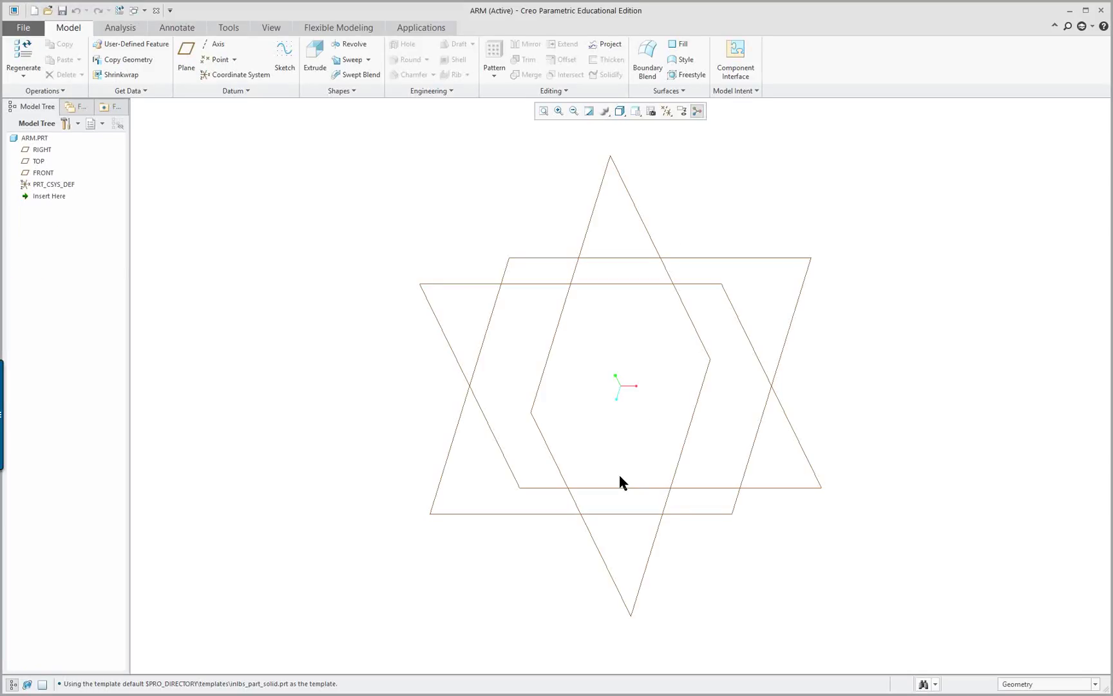
Step: Turn on coordinate system display and datum plane name tags
left_click(666, 111)
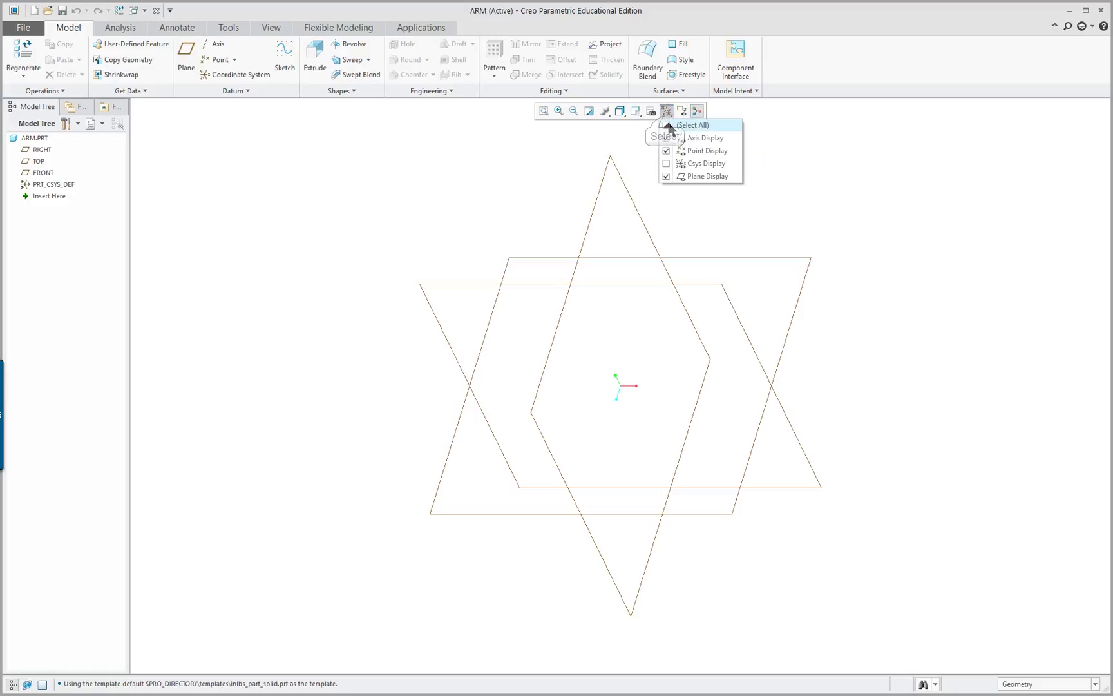
left_click(667, 163)
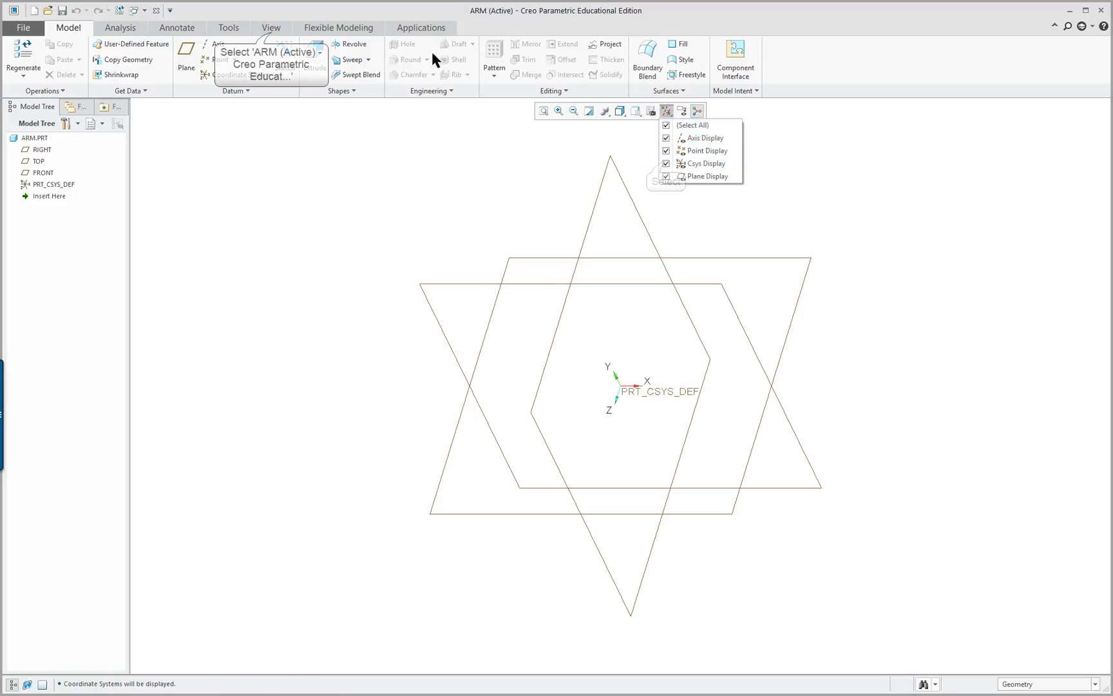
left_click(269, 28)
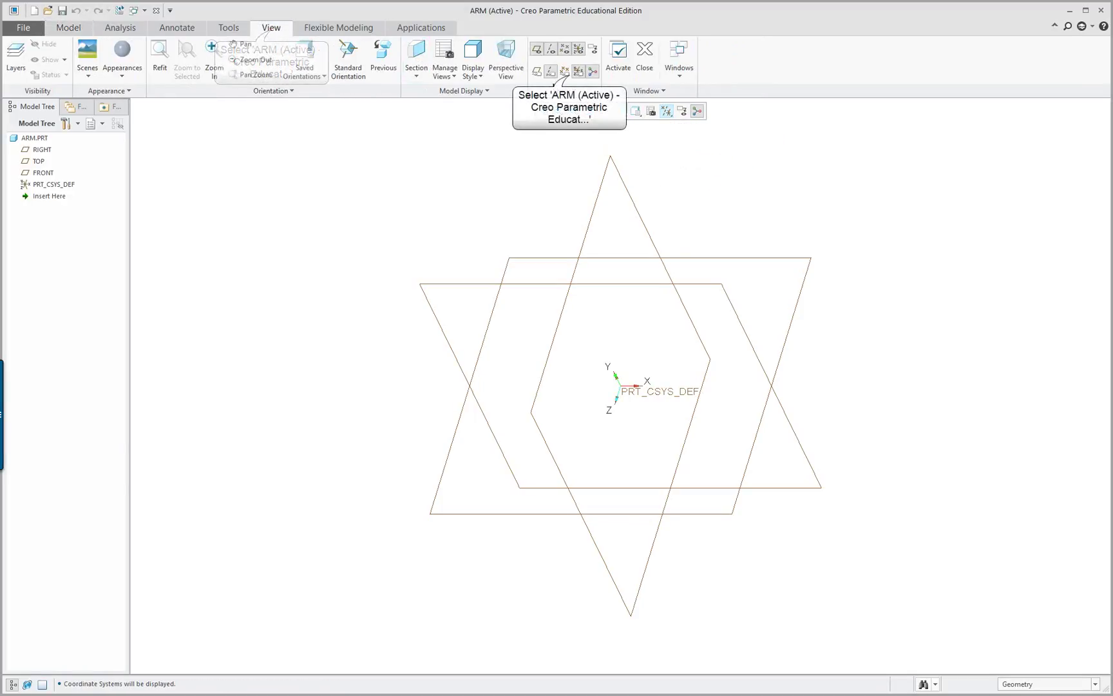
left_click(564, 70)
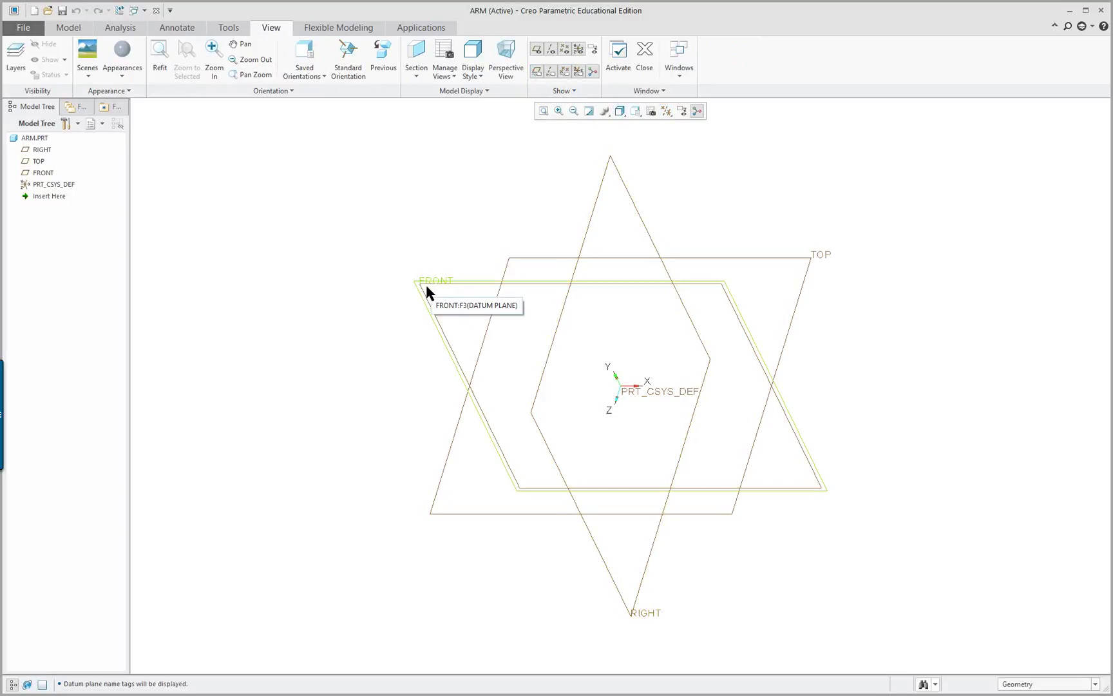
Step: Start an extrude sketch on the FRONT plane and draw a circle centred at the origin
left_click(462, 291)
left_click(484, 237)
right_click(618, 282)
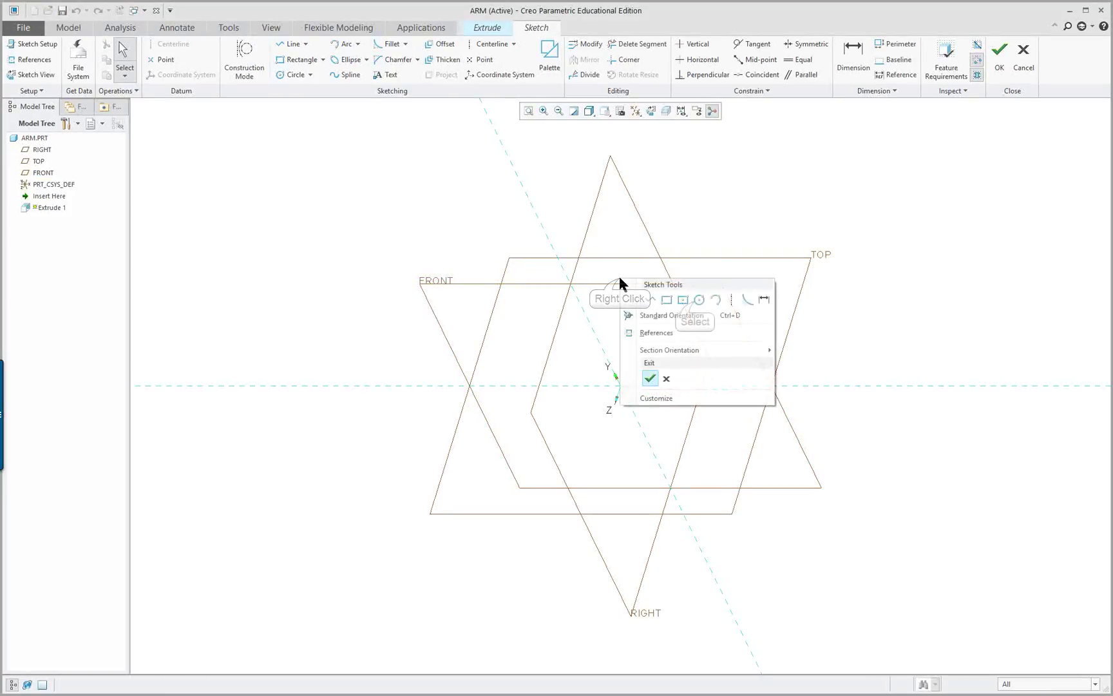
left_click(699, 300)
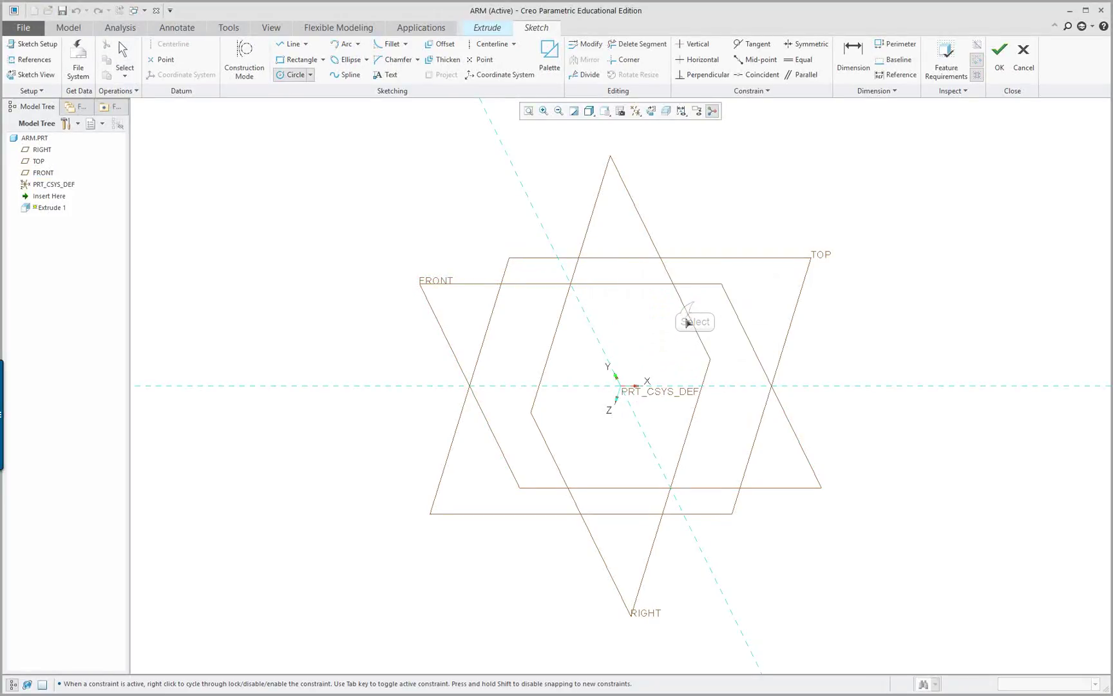
left_click(620, 386)
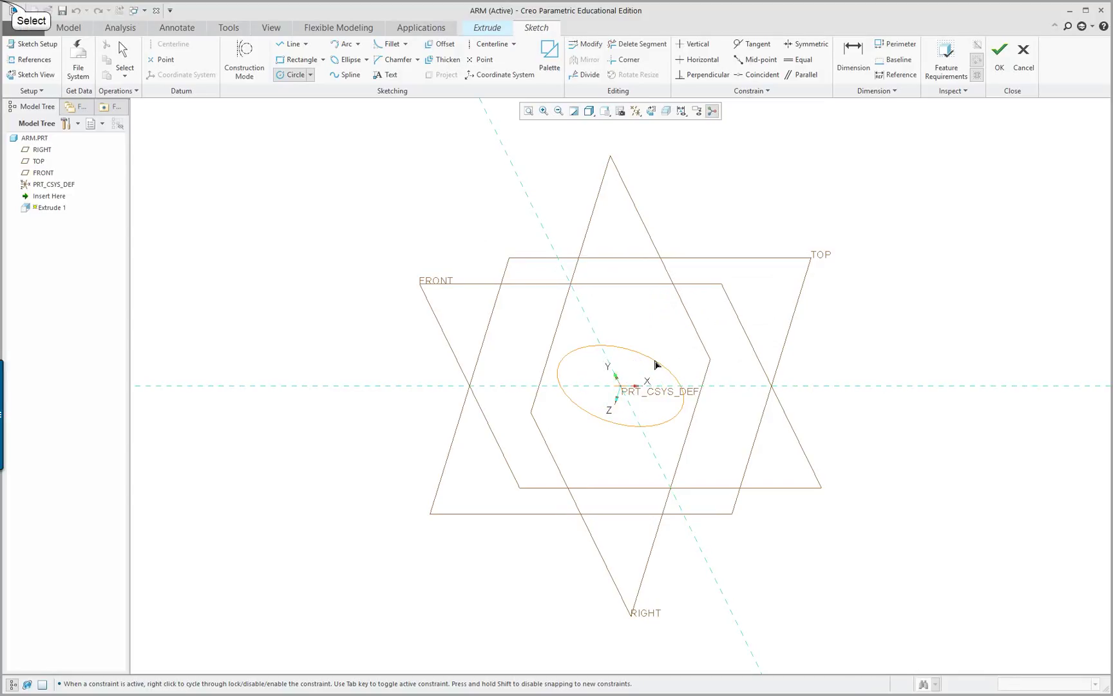
left_click(654, 361)
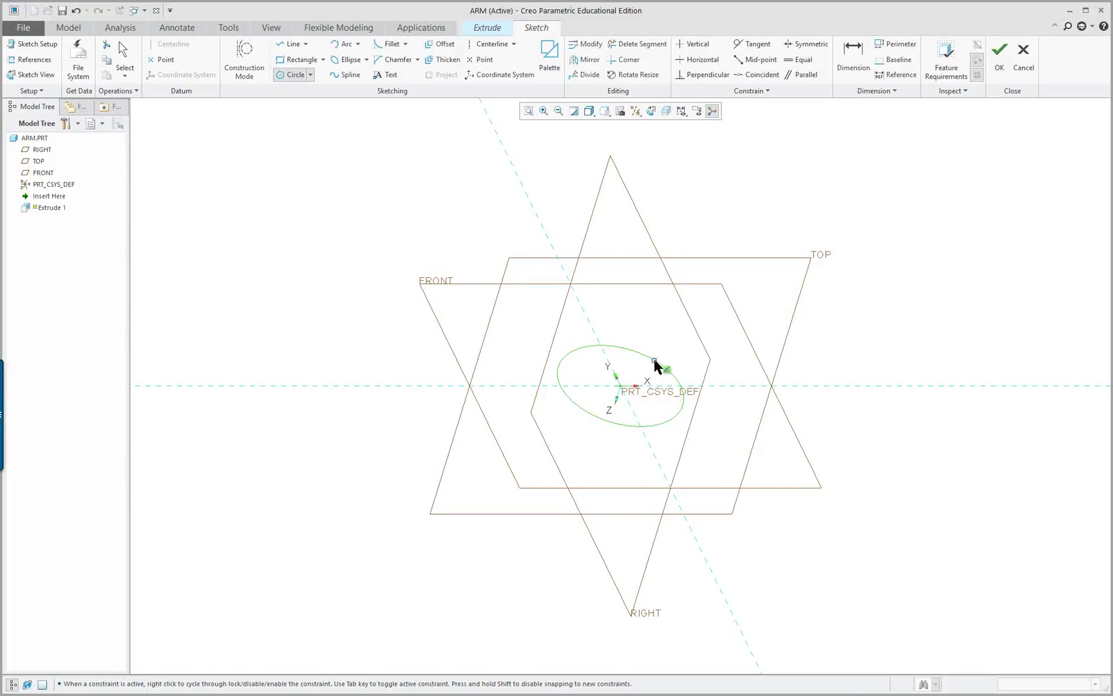
middle_click(656, 365)
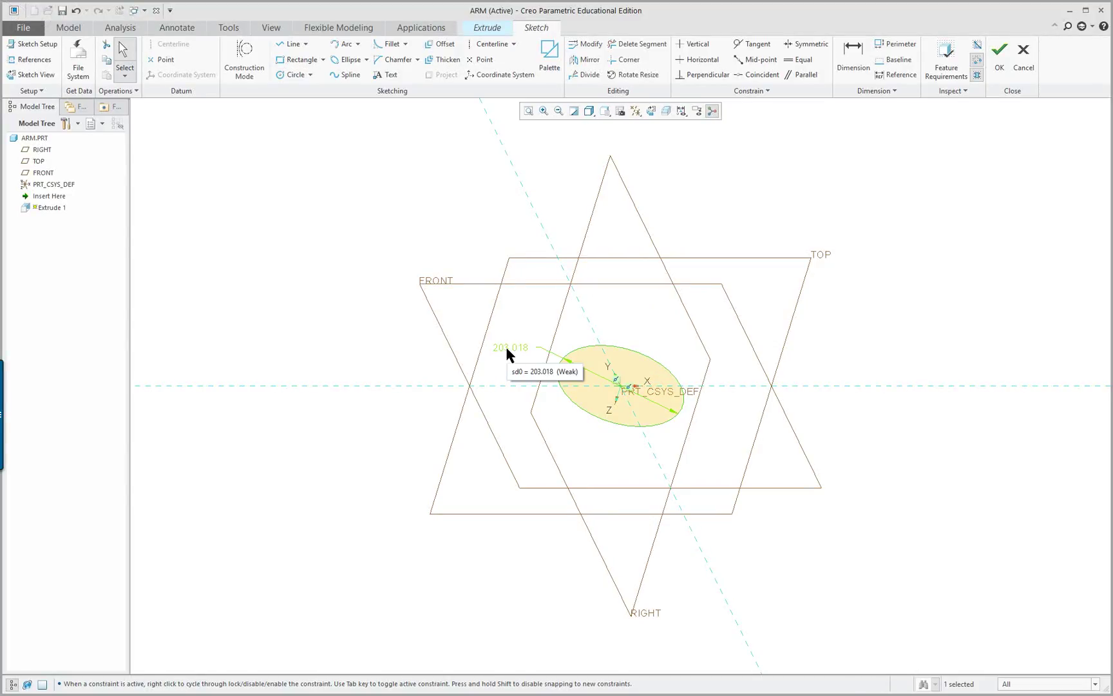
Step: Set the circle diameter to 2 and accept the sketch
key("alt+Tab")
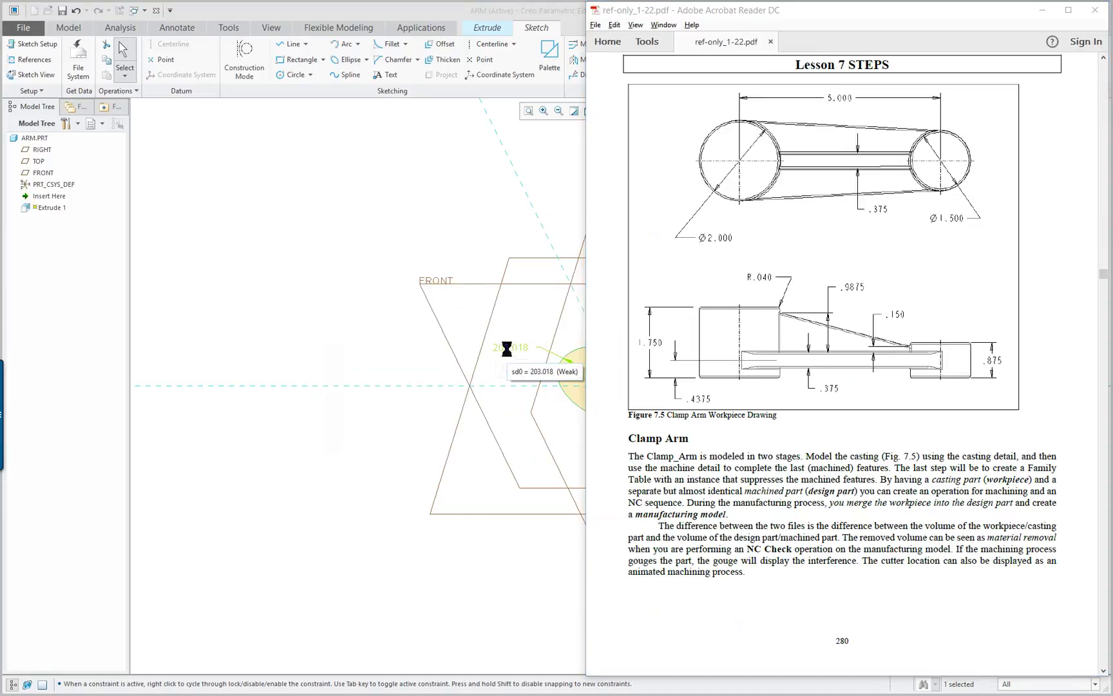
key("alt+Tab")
double_click(514, 349)
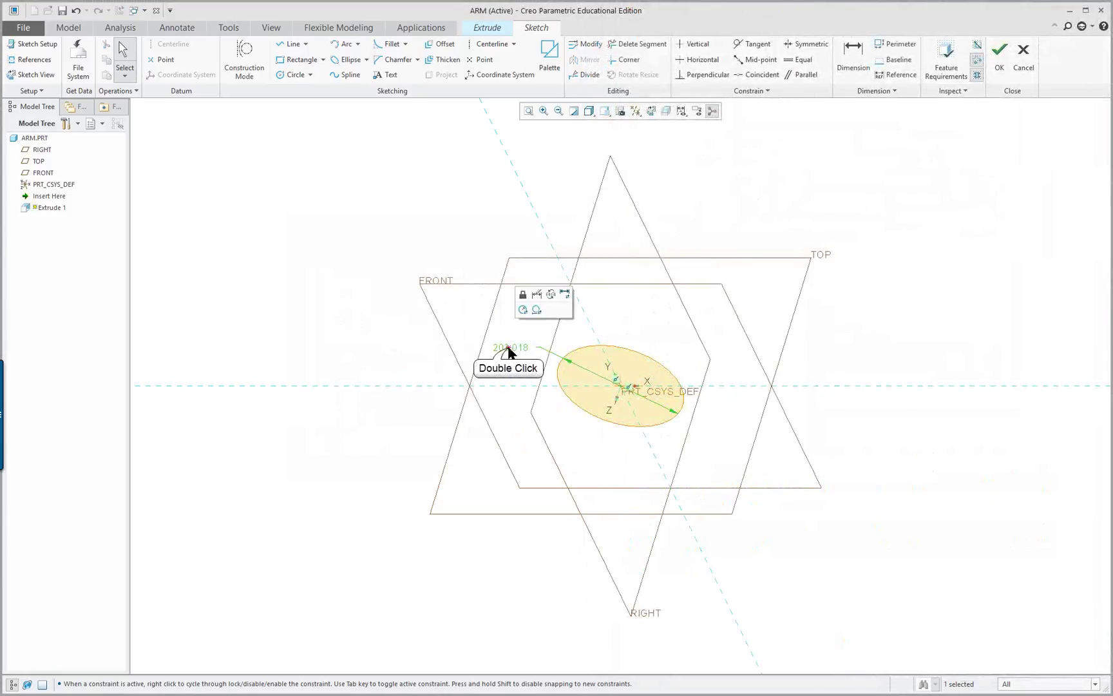
type("203.01838075998")
key("Return")
right_click(427, 232)
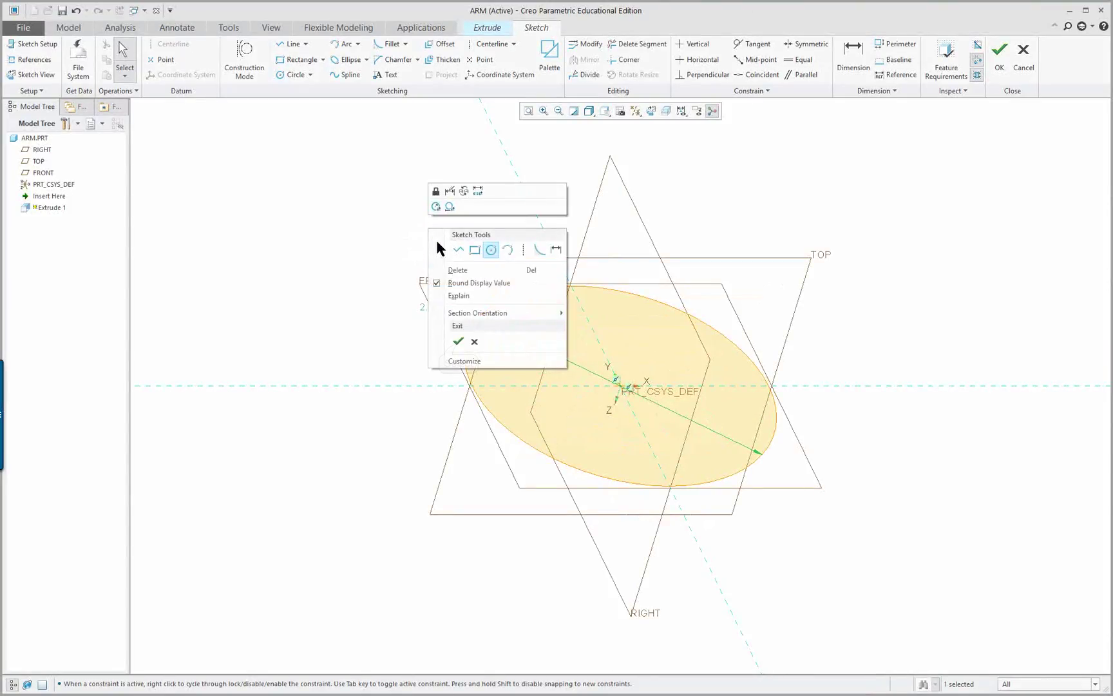
left_click(458, 341)
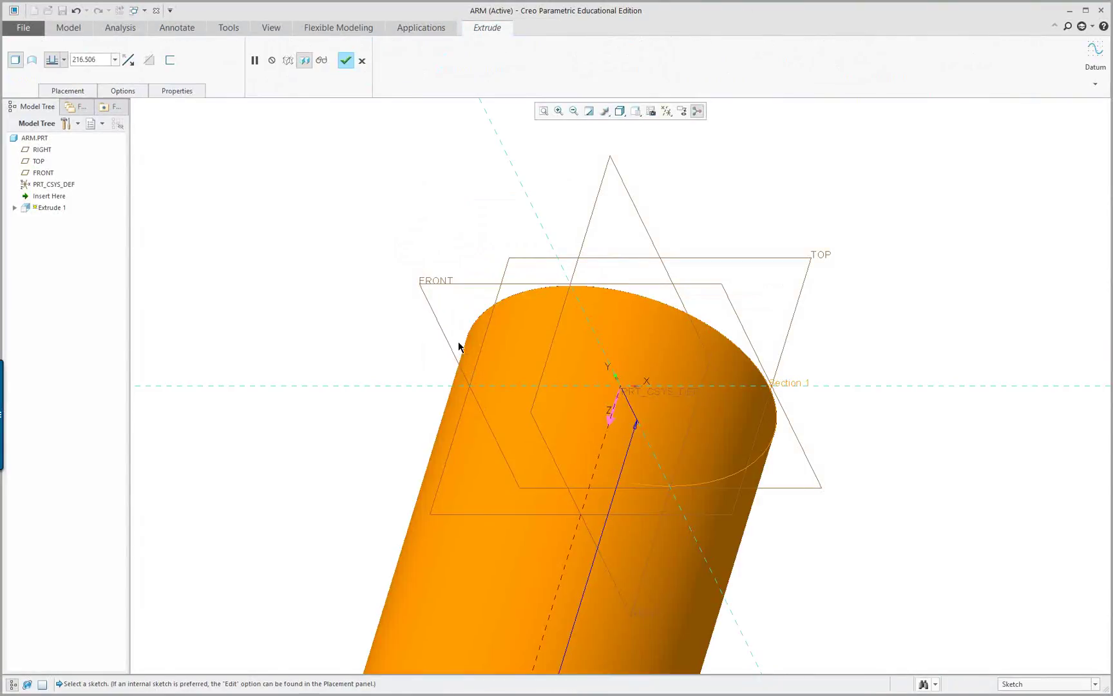
Step: Give the extrusion a depth of 1.75 and finish Extrude 1
key("alt+Tab")
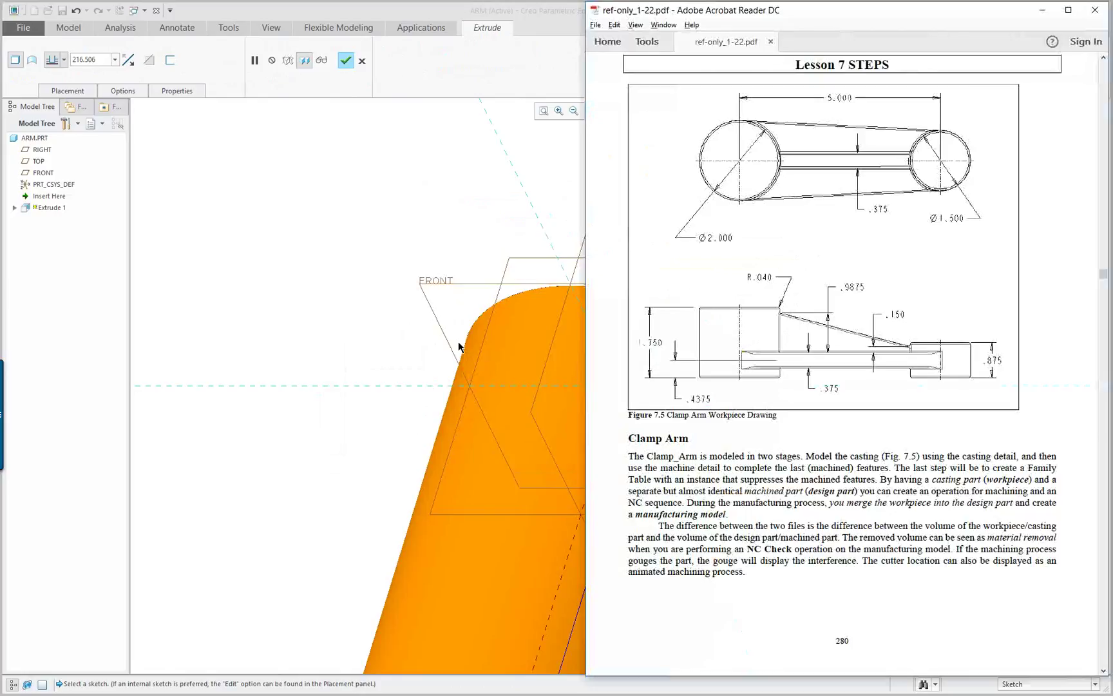
left_click(457, 347)
left_click(85, 60)
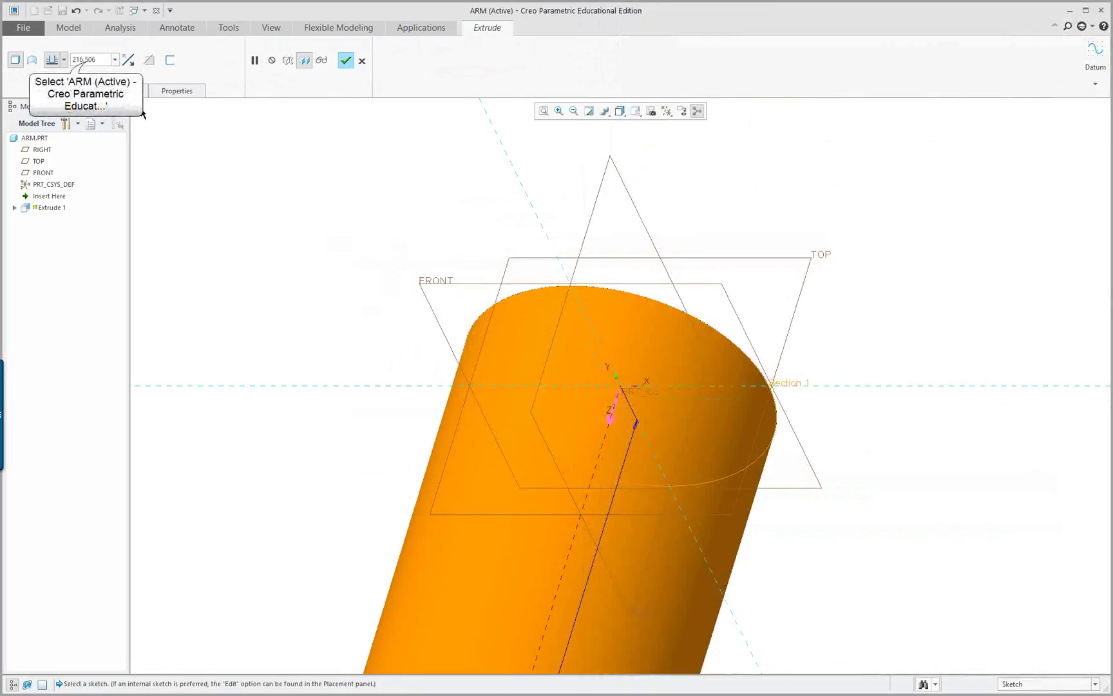
type("1")
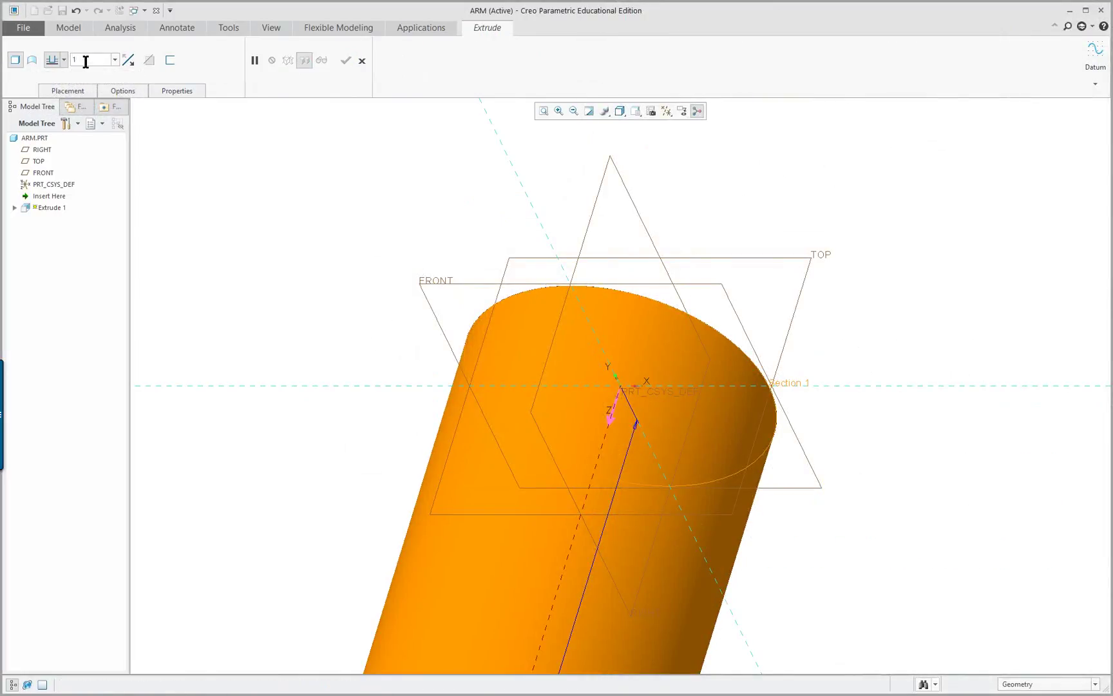
type(".75")
key("Return")
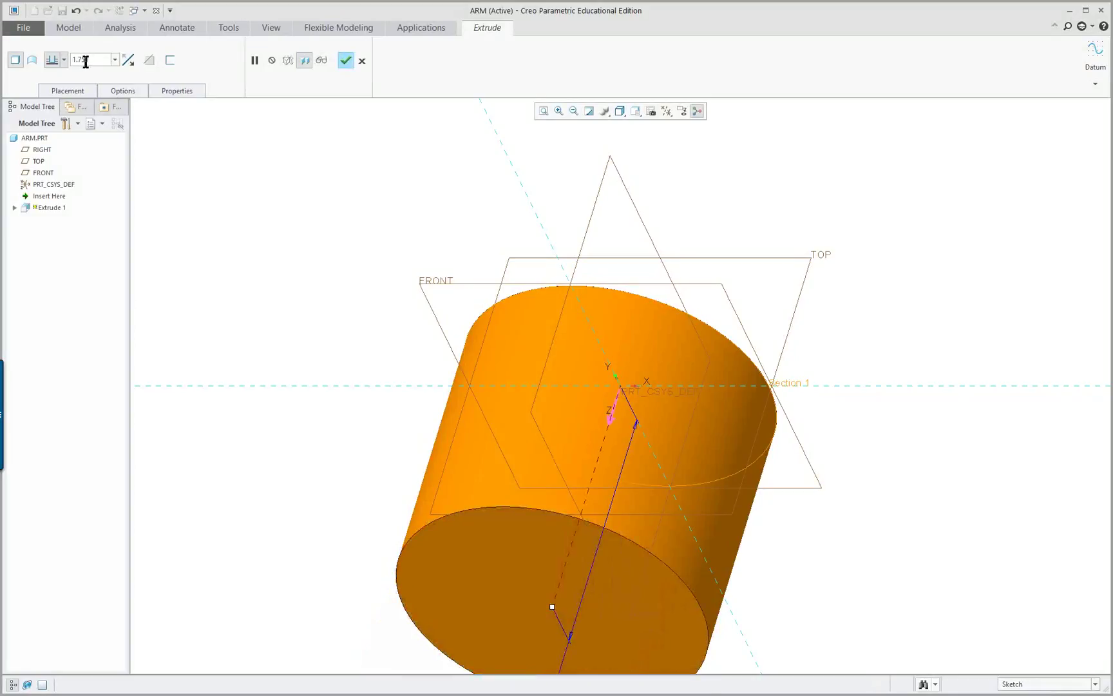
middle_click(229, 152)
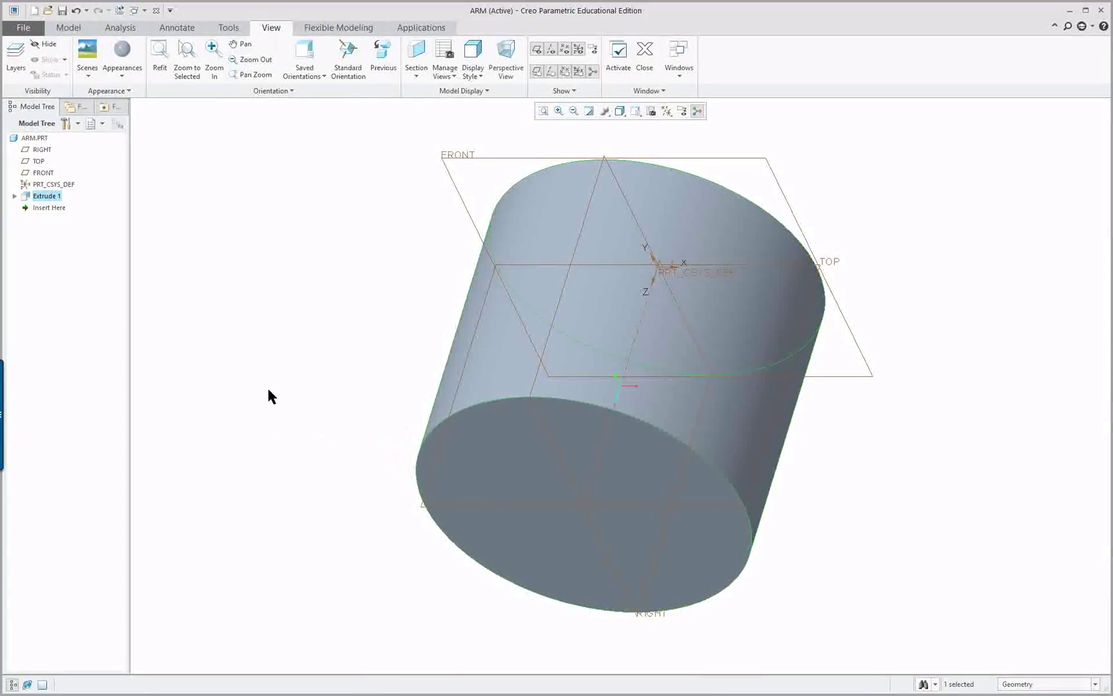
Step: Copy Extrude 1 and Paste Special it as an independent copy with move/rotate transformations
left_click(70, 29)
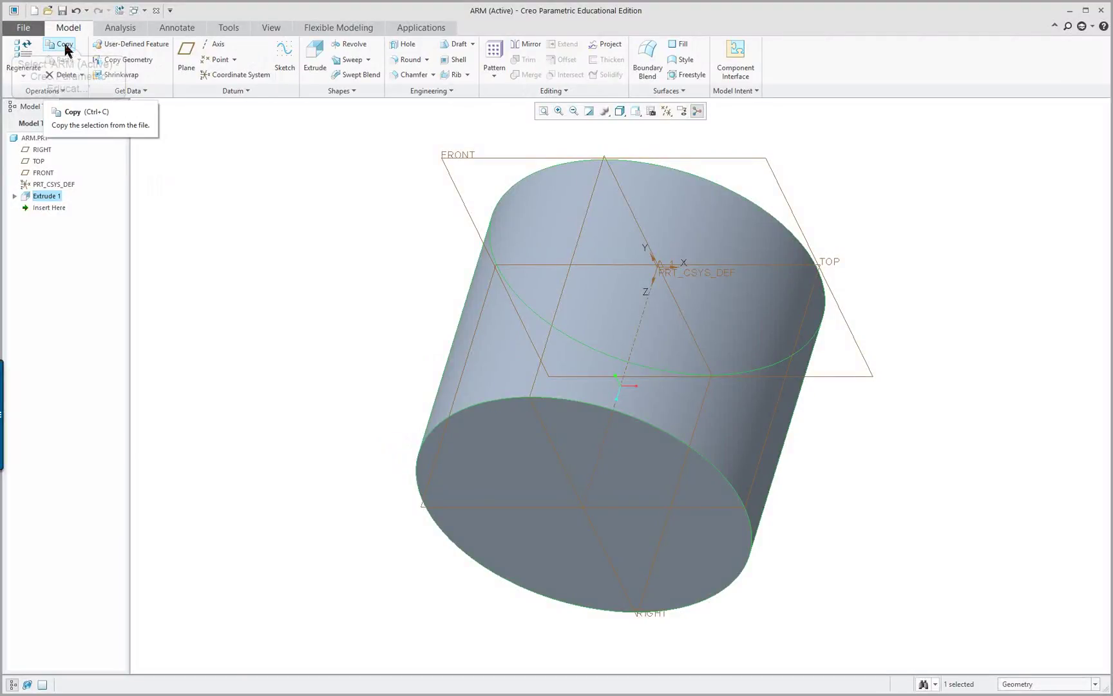
left_click(66, 45)
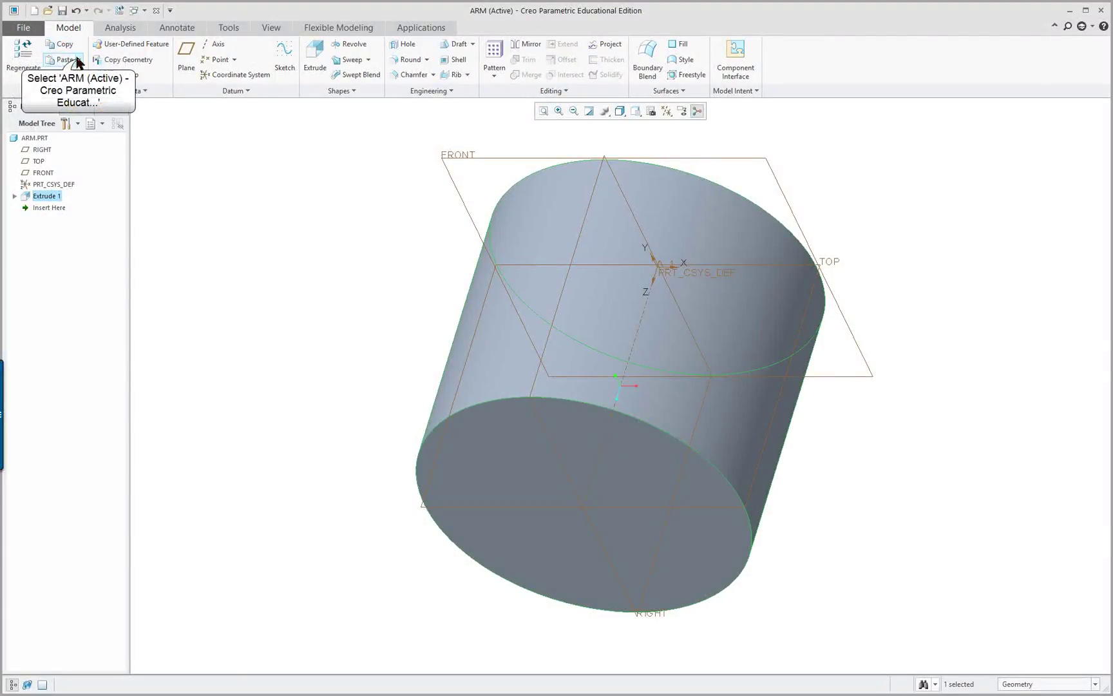
left_click(79, 59)
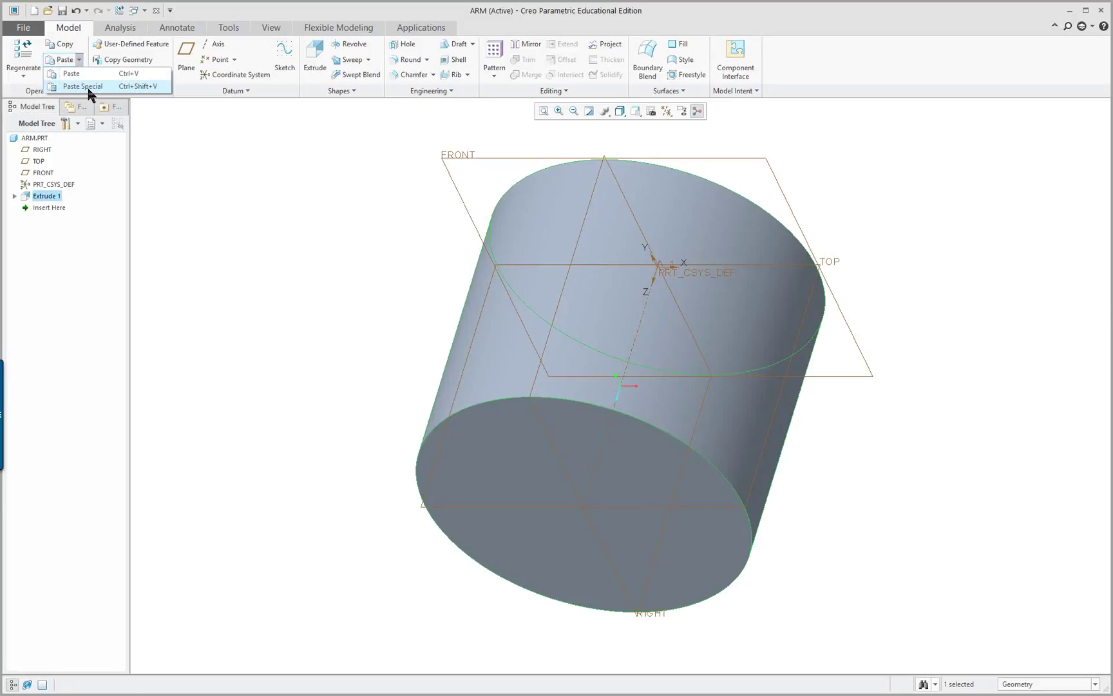
left_click(86, 89)
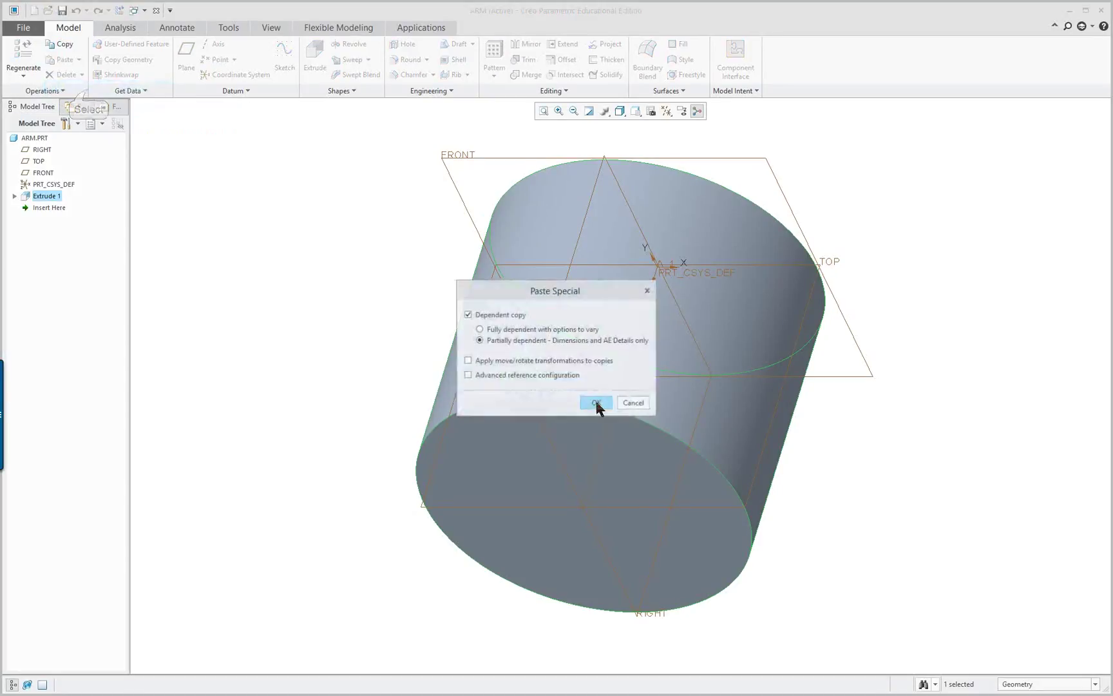
left_click(473, 362)
left_click(468, 315)
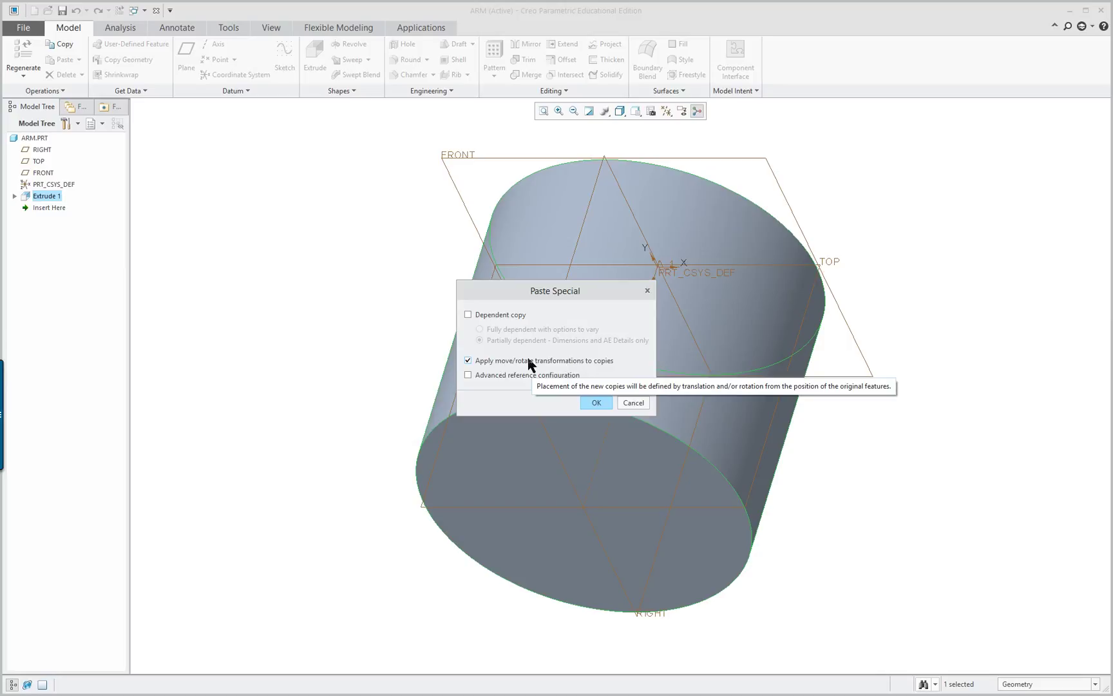
left_click(598, 403)
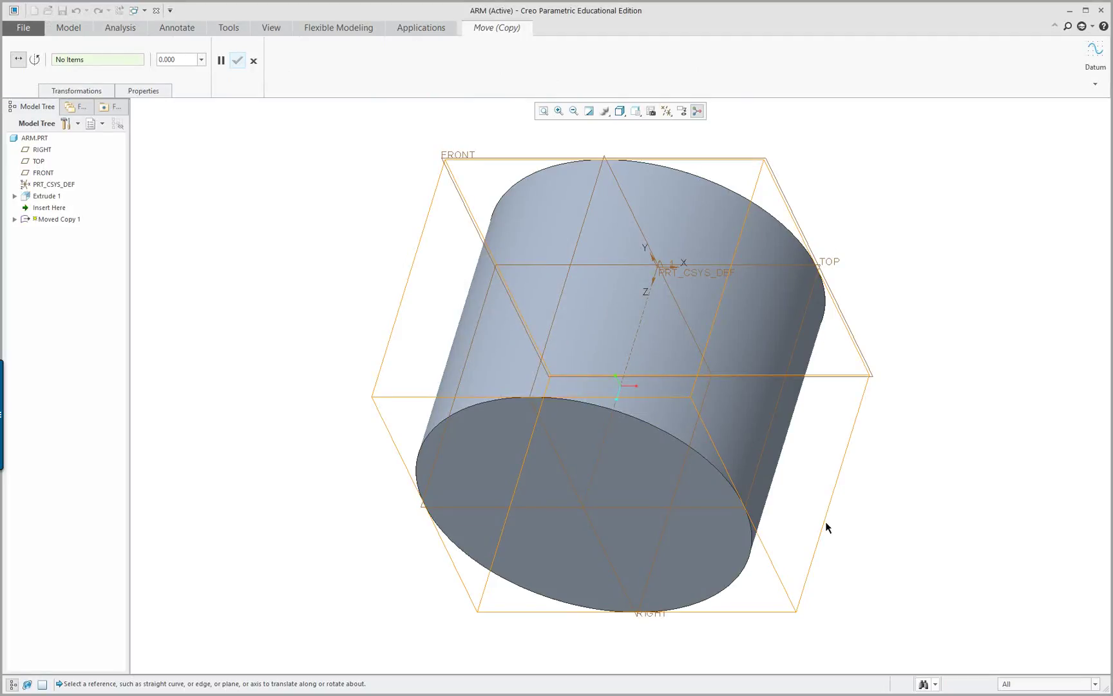
Step: Move the copied cylinder 5.000 along the RIGHT plane's direction and finish Moved Copy 1
scroll(825, 521, "down", 5)
left_click_drag(846, 526, 492, 463)
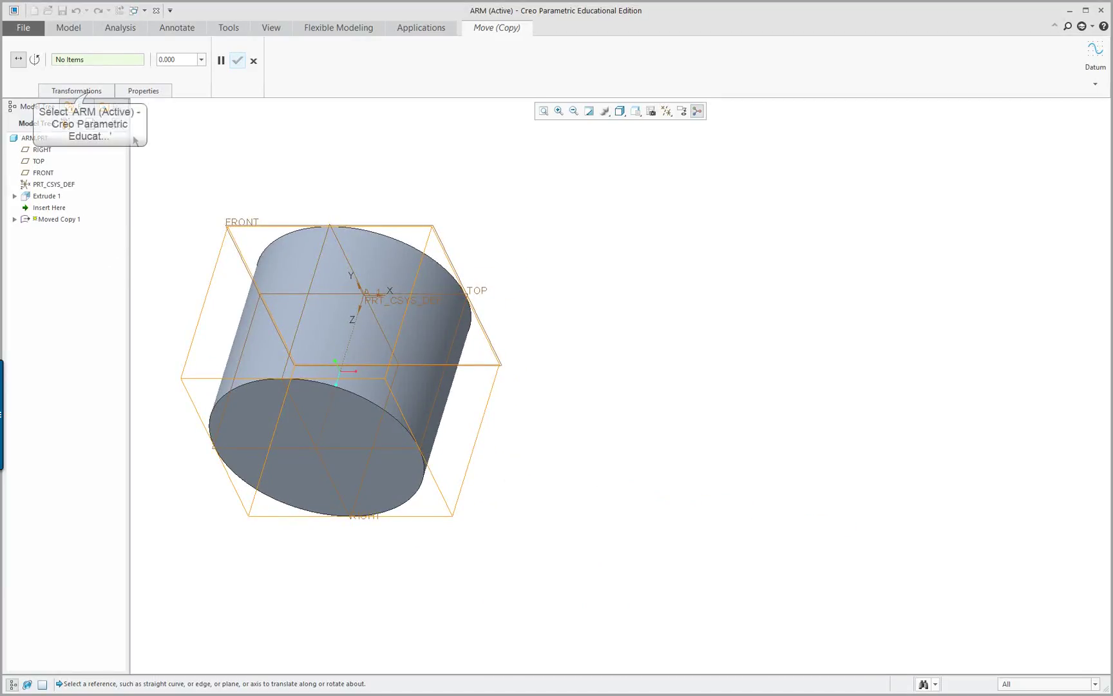
left_click(90, 91)
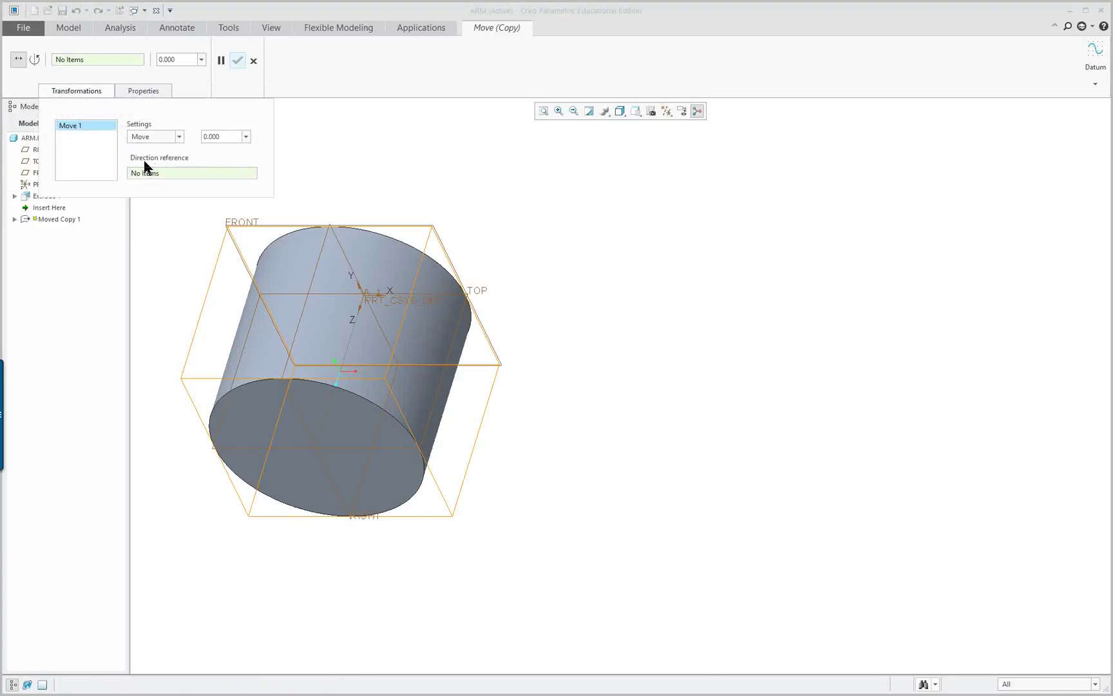
right_click(376, 164)
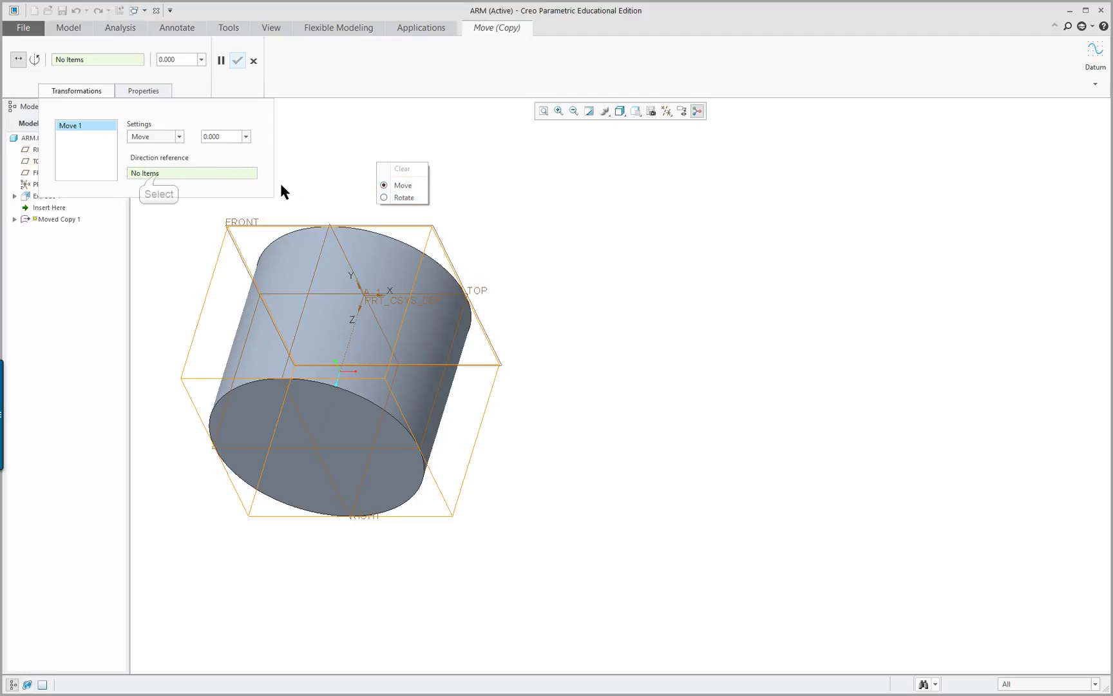
left_click(158, 172)
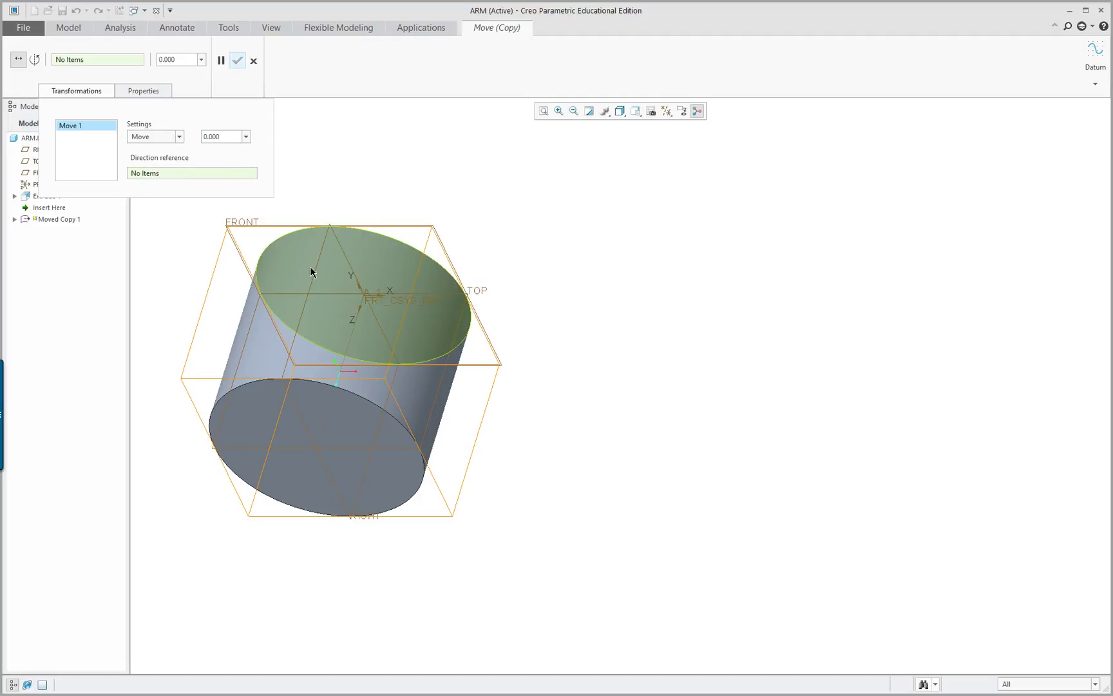
left_click(307, 301)
left_click_drag(340, 379, 852, 414)
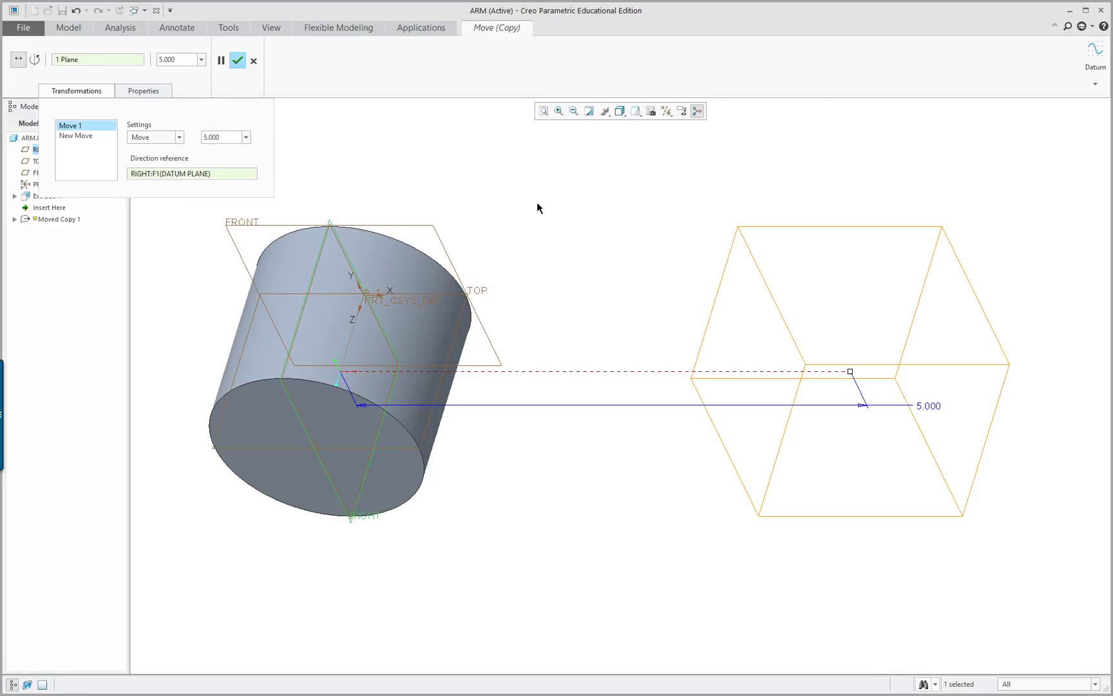
middle_click(582, 258)
right_click(582, 260)
Step: Select the copied cylinder and display its dimensions for editing
right_click(478, 209)
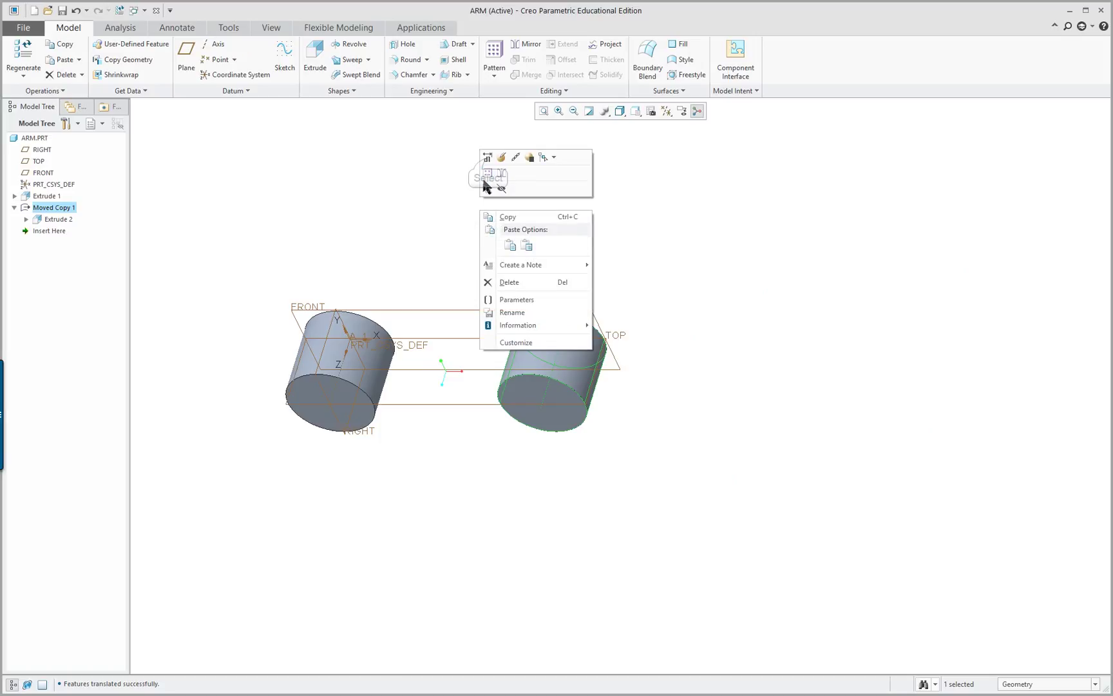
left_click(487, 158)
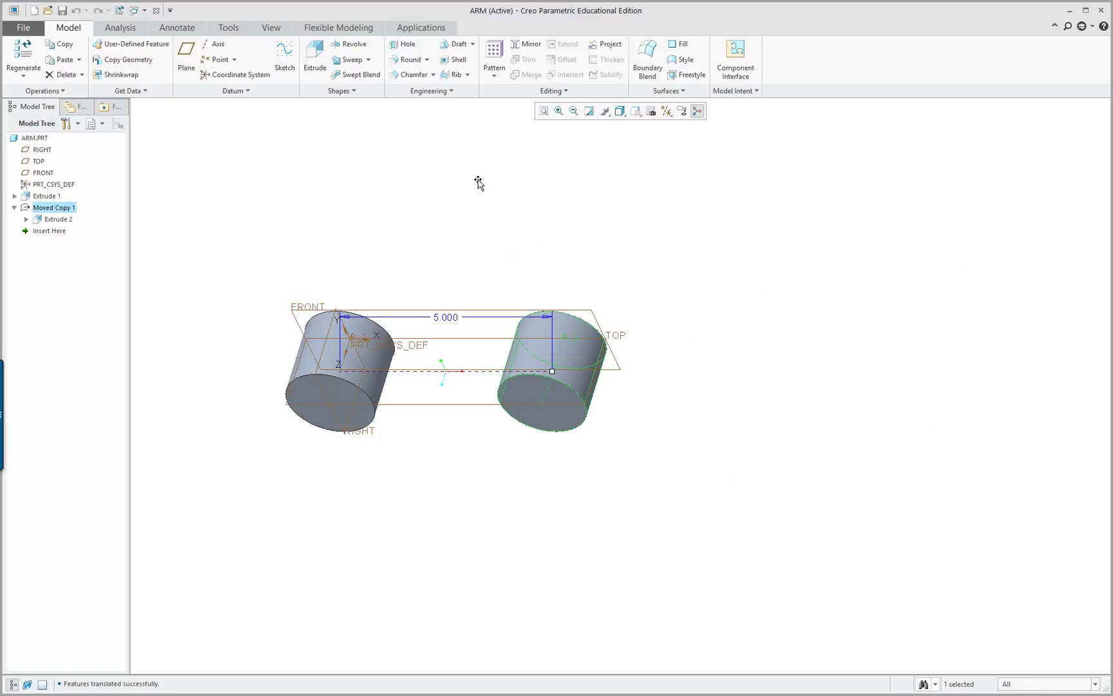
left_click(704, 281)
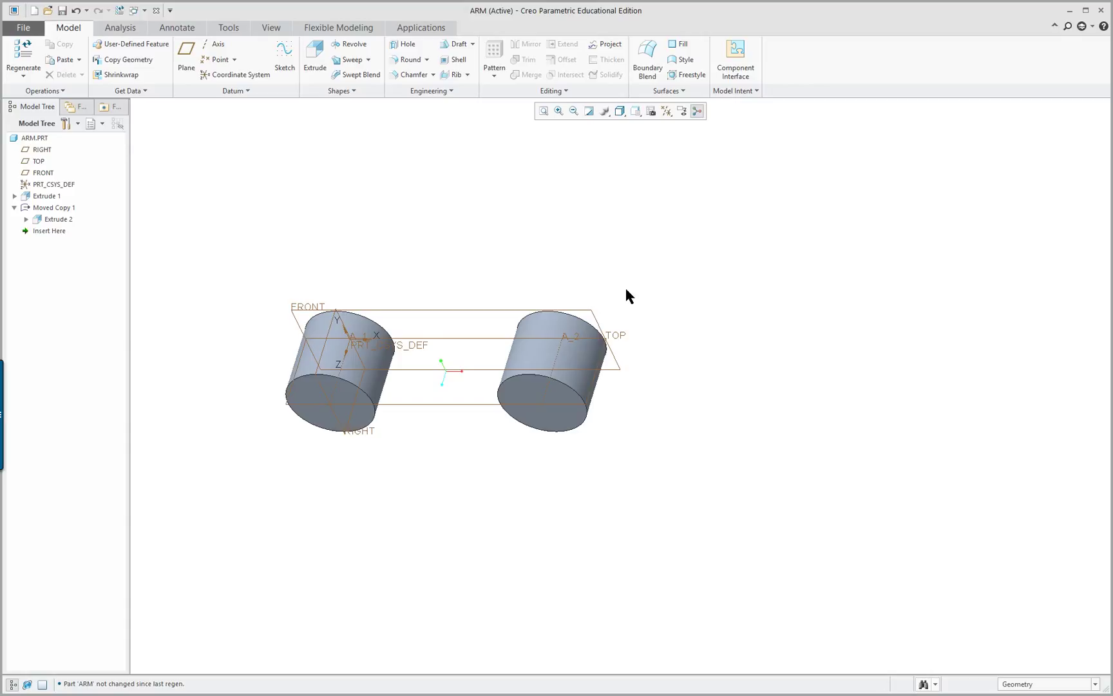
double_click(556, 334)
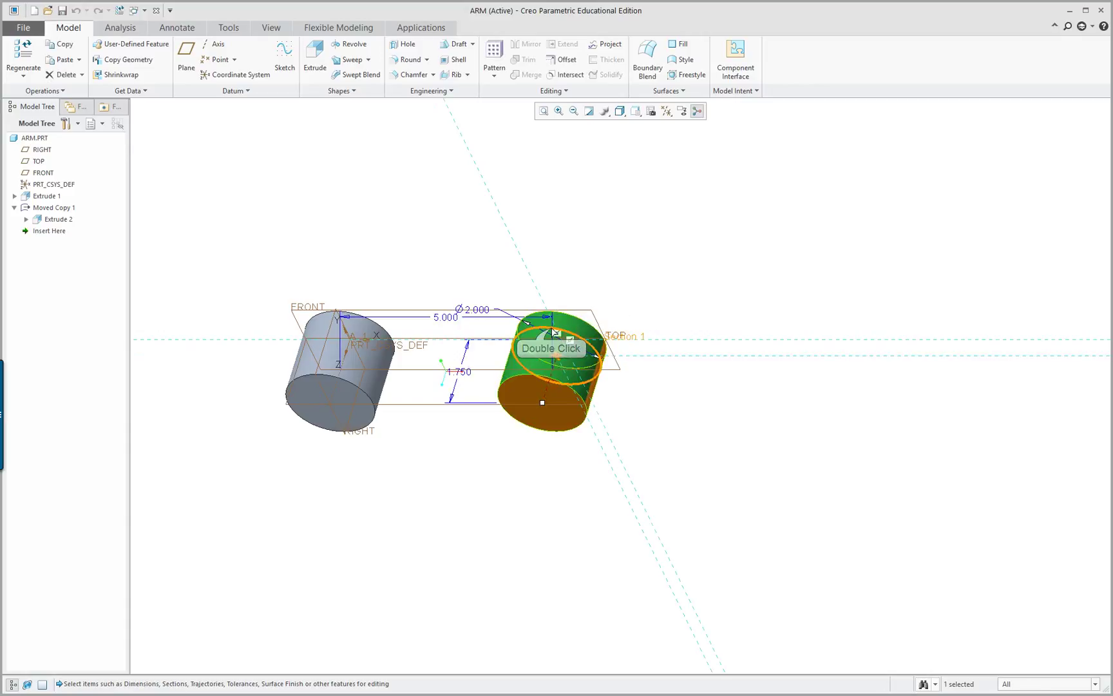
key("alt+Tab")
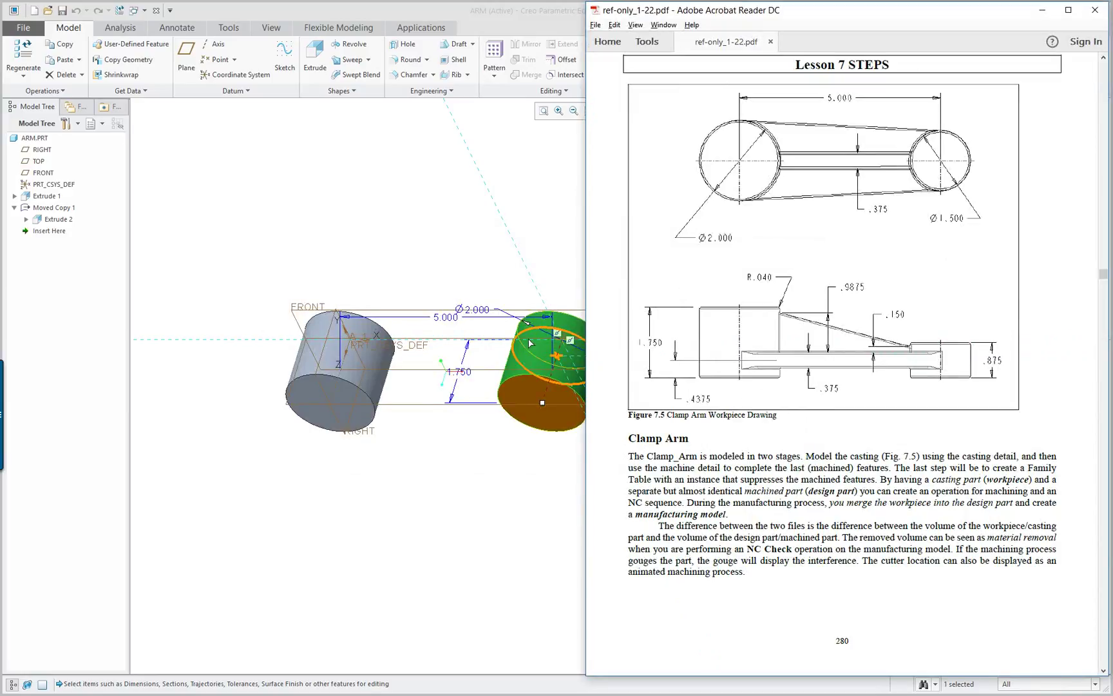
left_click(476, 219)
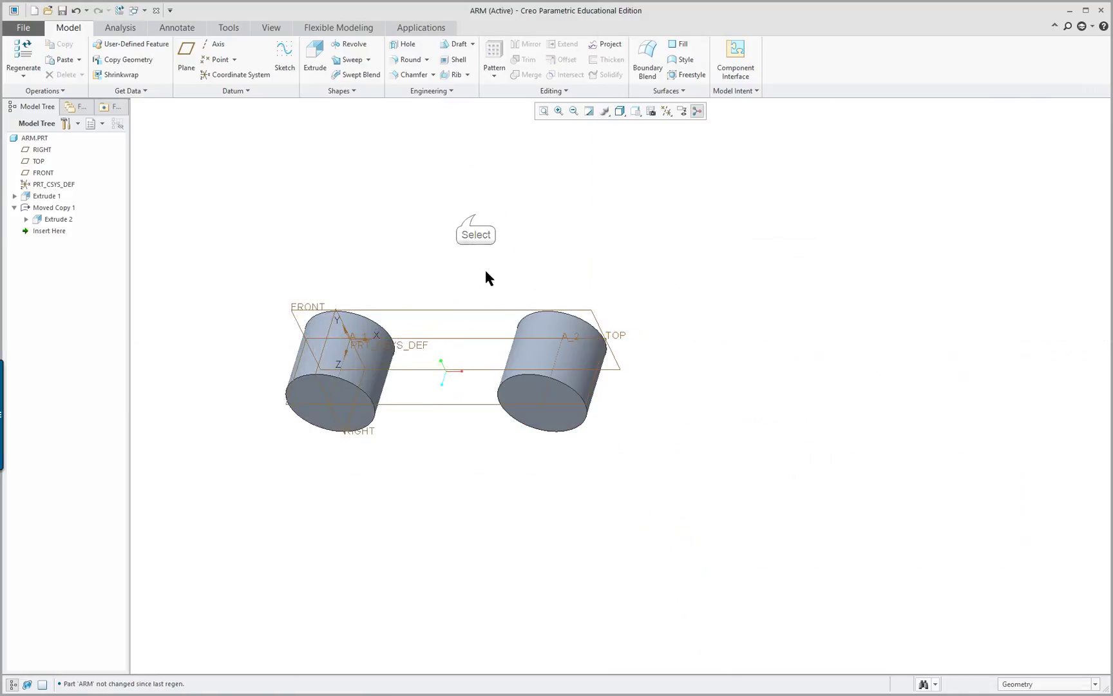
left_click(572, 364)
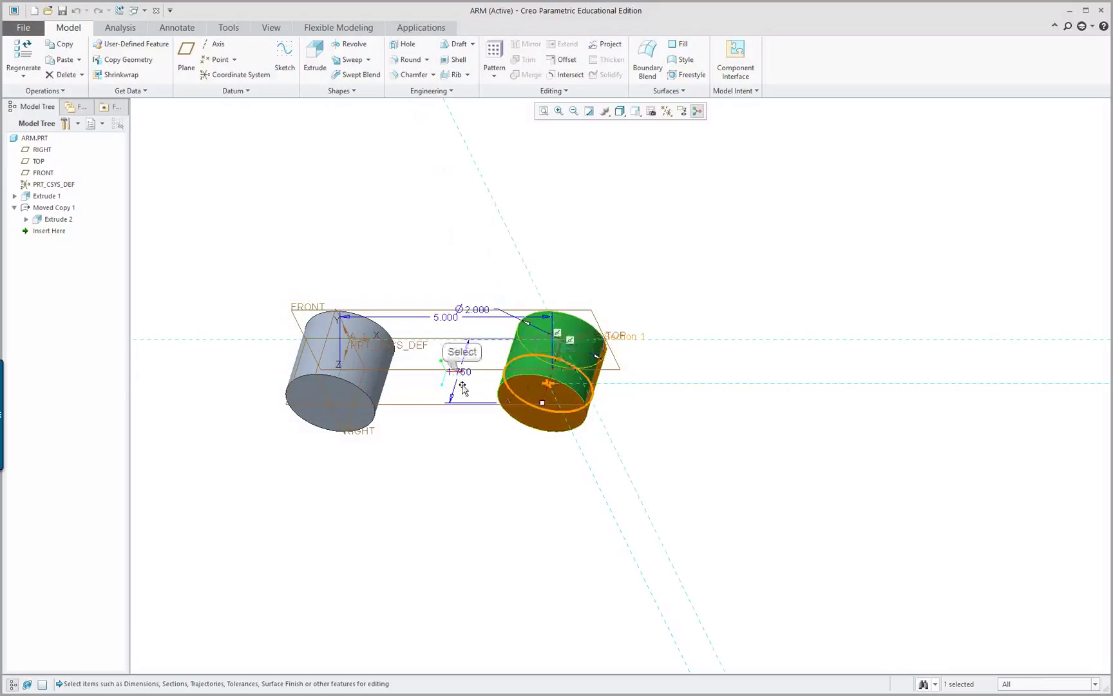
left_click(460, 361)
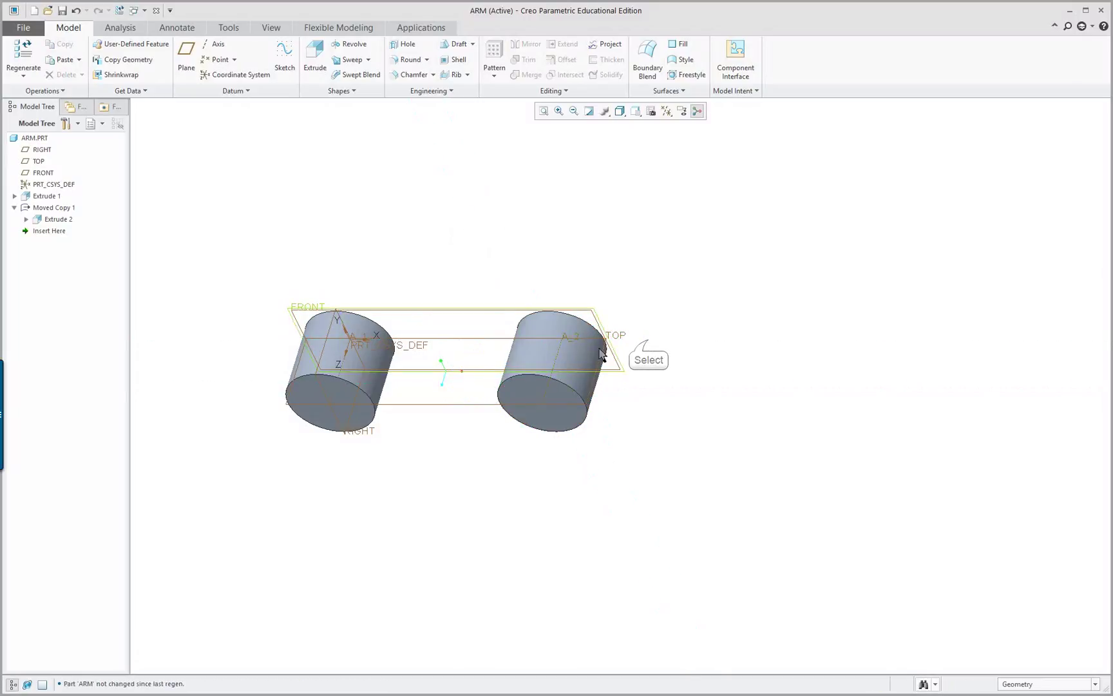
scroll(572, 358, "up", 3)
left_click(578, 318)
double_click(583, 317)
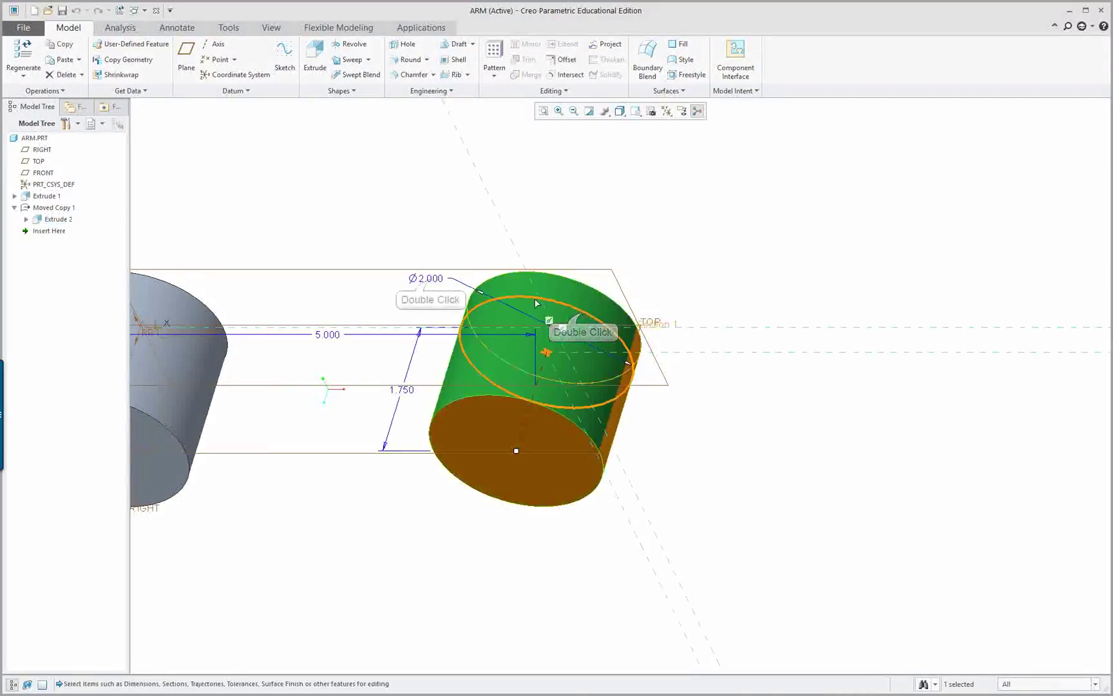
Step: Change the copied cylinder to a 1.500 diameter and 0.875 depth
double_click(429, 276)
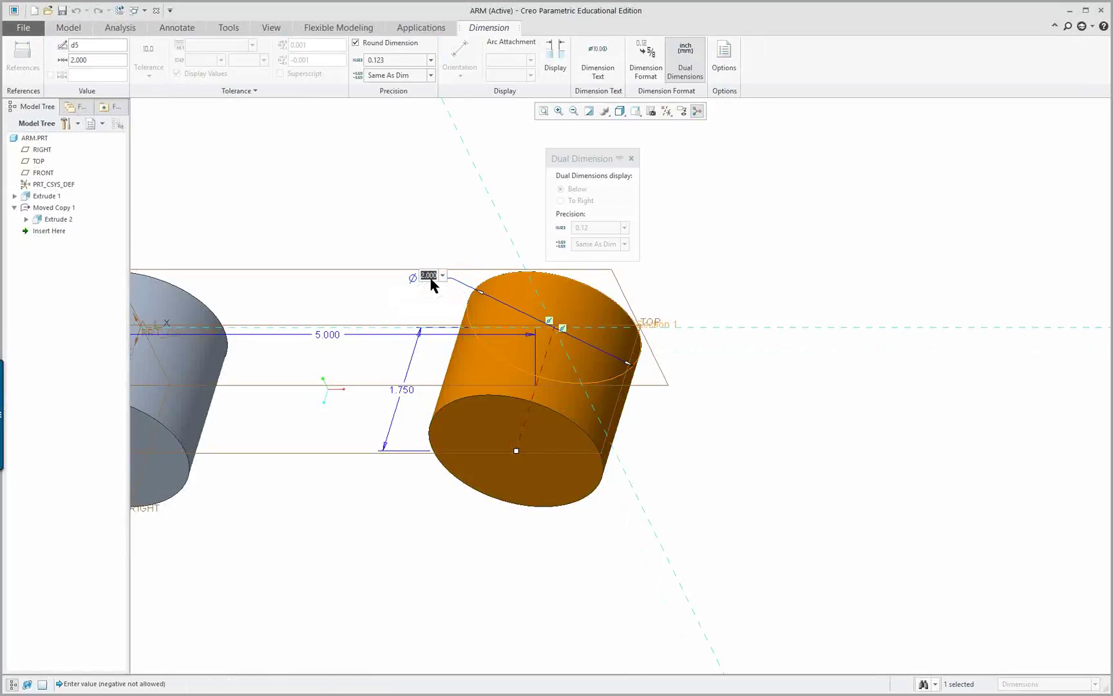
type("1")
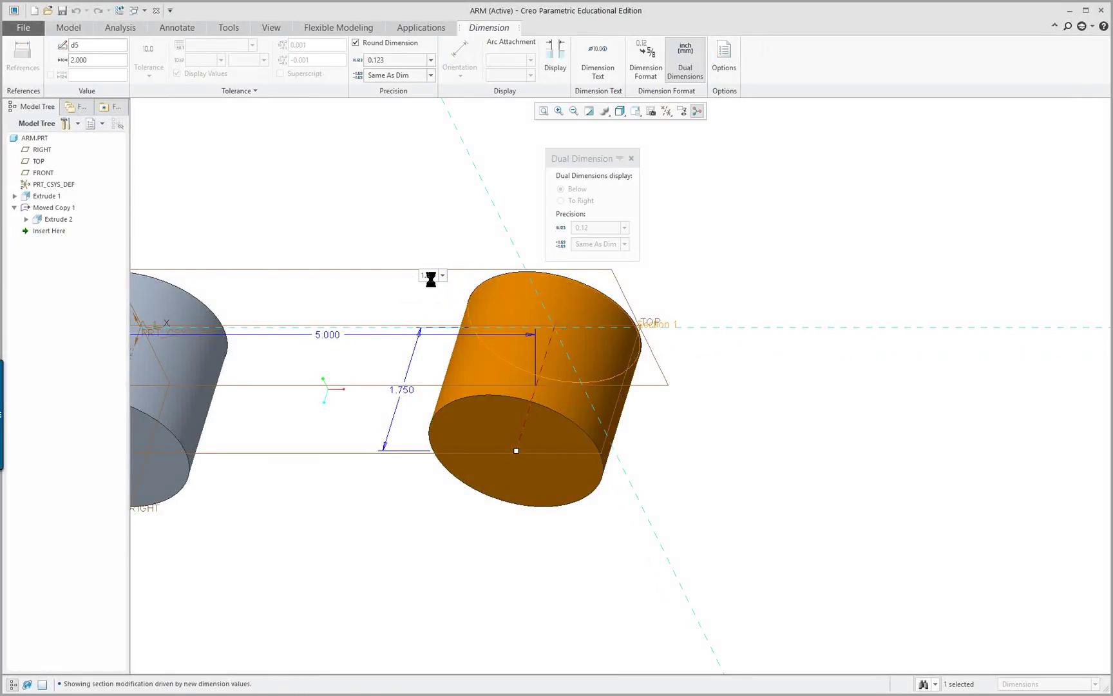
double_click(422, 390)
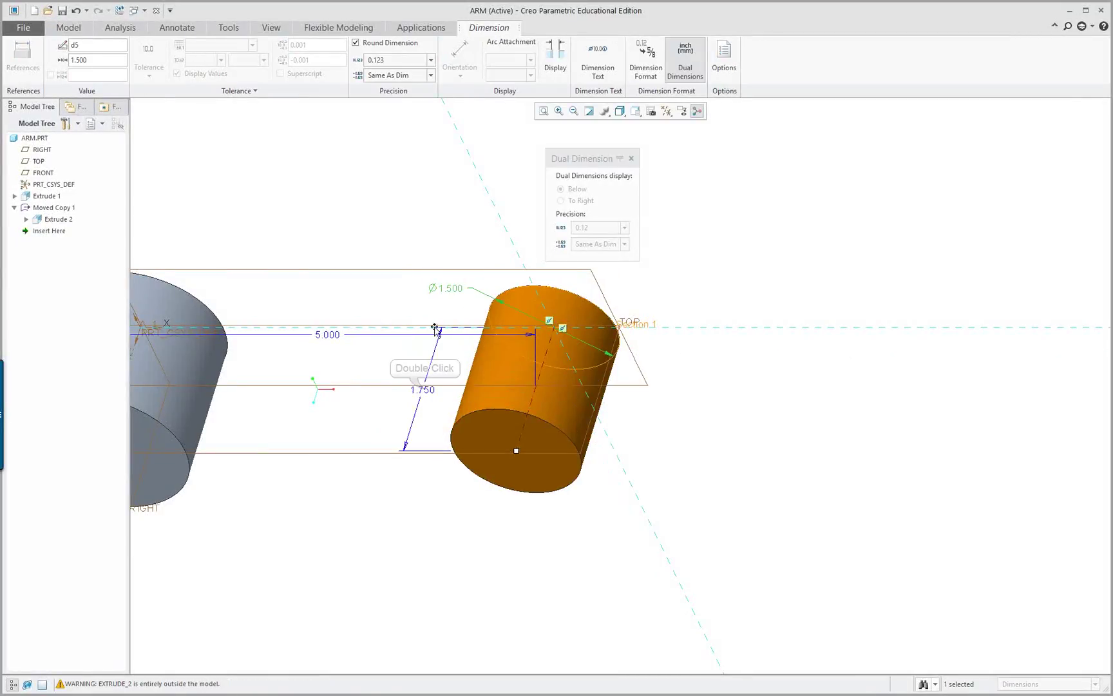
double_click(424, 391)
key("BackSpace")
type(".75")
key("Return")
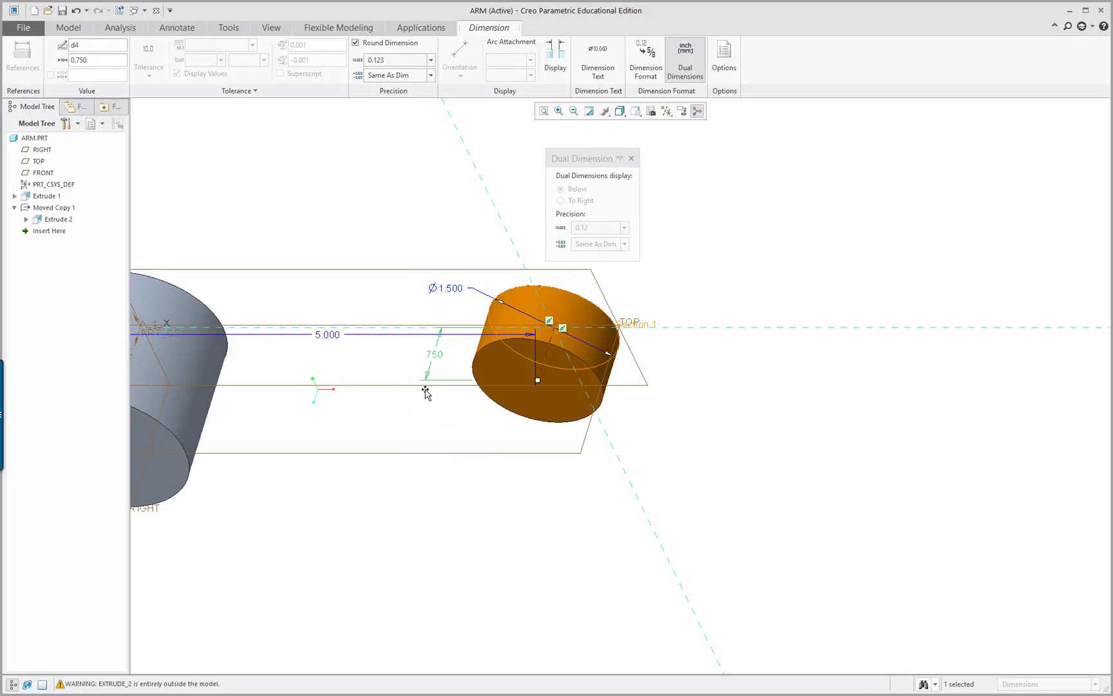
key("alt+Tab")
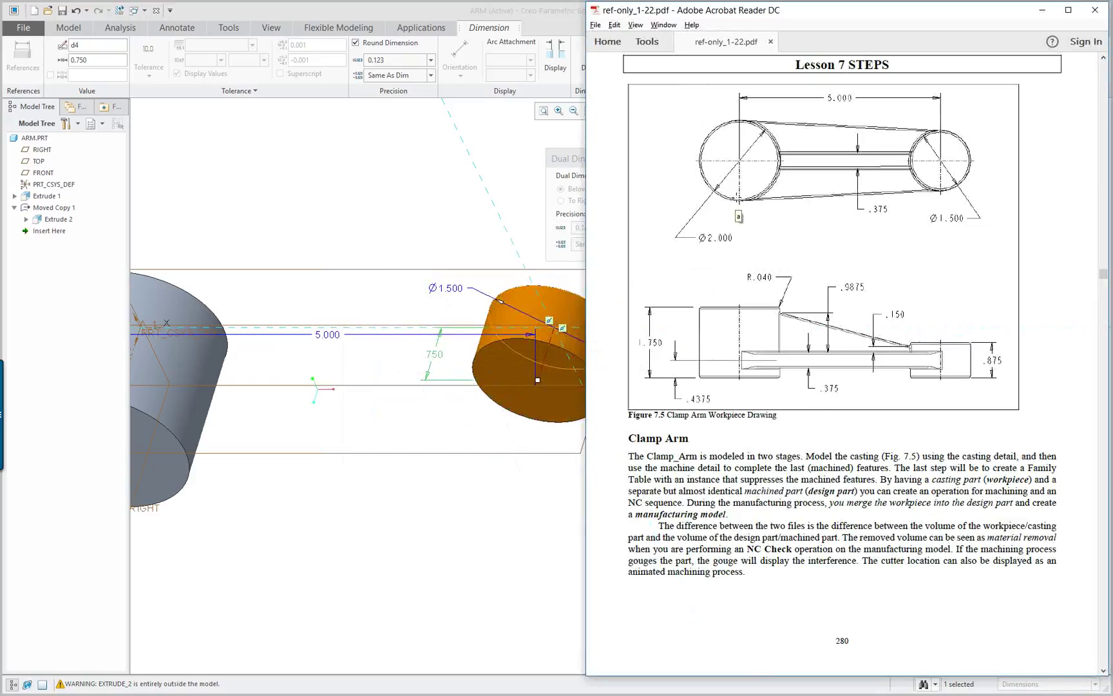
key("alt+Tab")
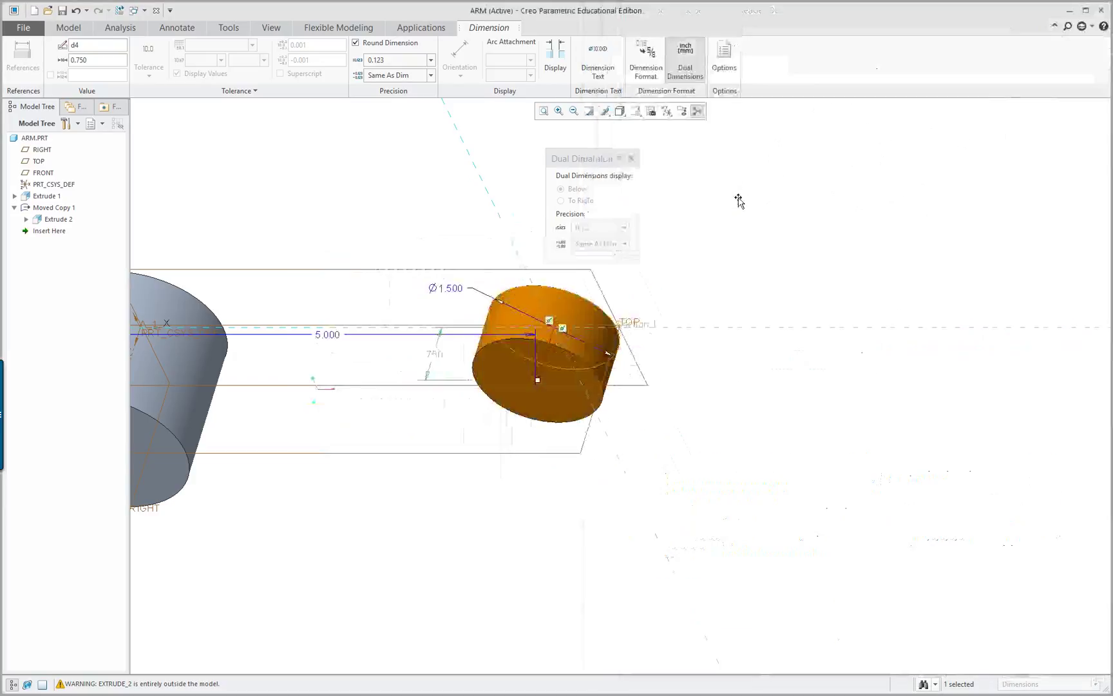
double_click(436, 355)
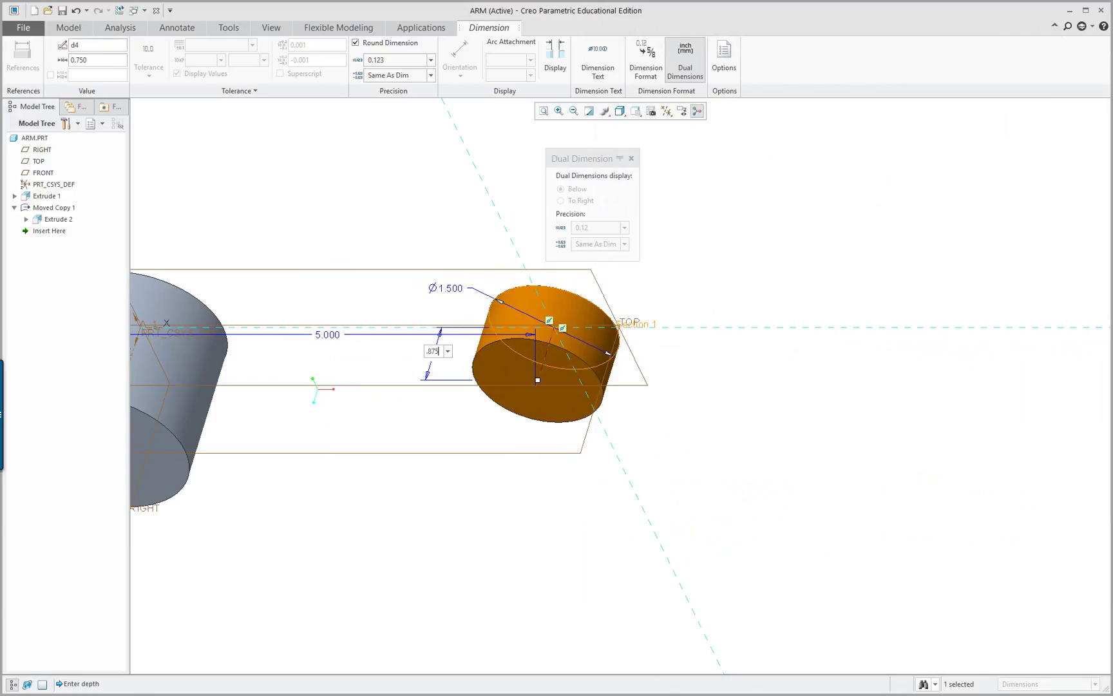
key("Return")
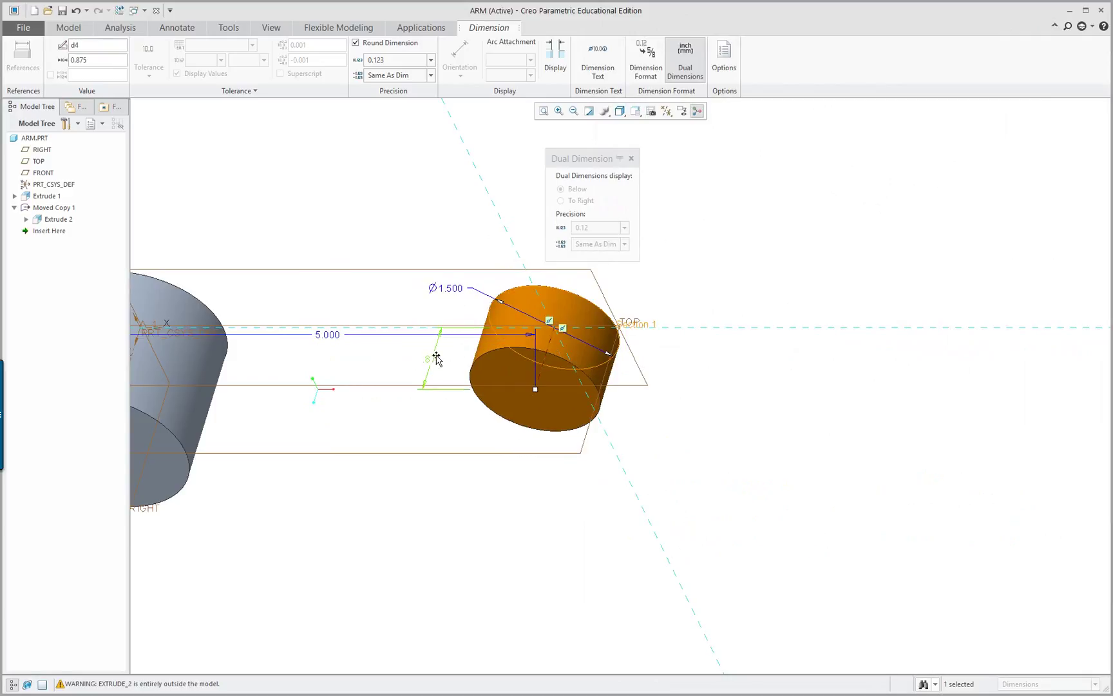
left_click(738, 303)
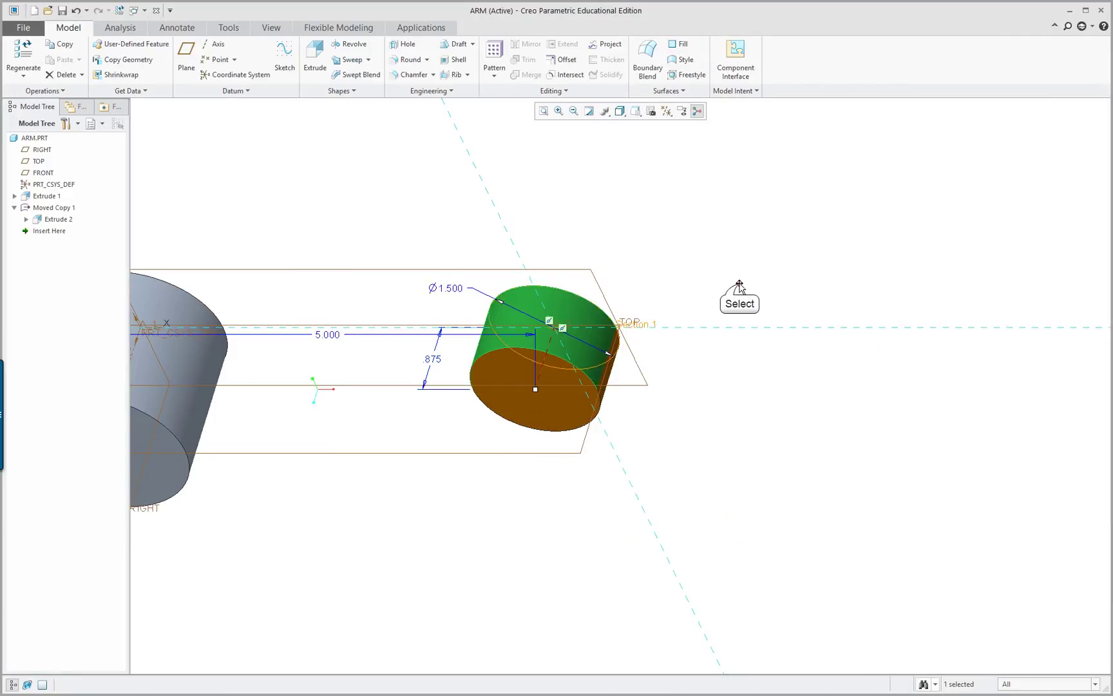
Step: Reset the model view, then scroll the lesson PDF to page 283's offset datum figure
key("ctrl+d")
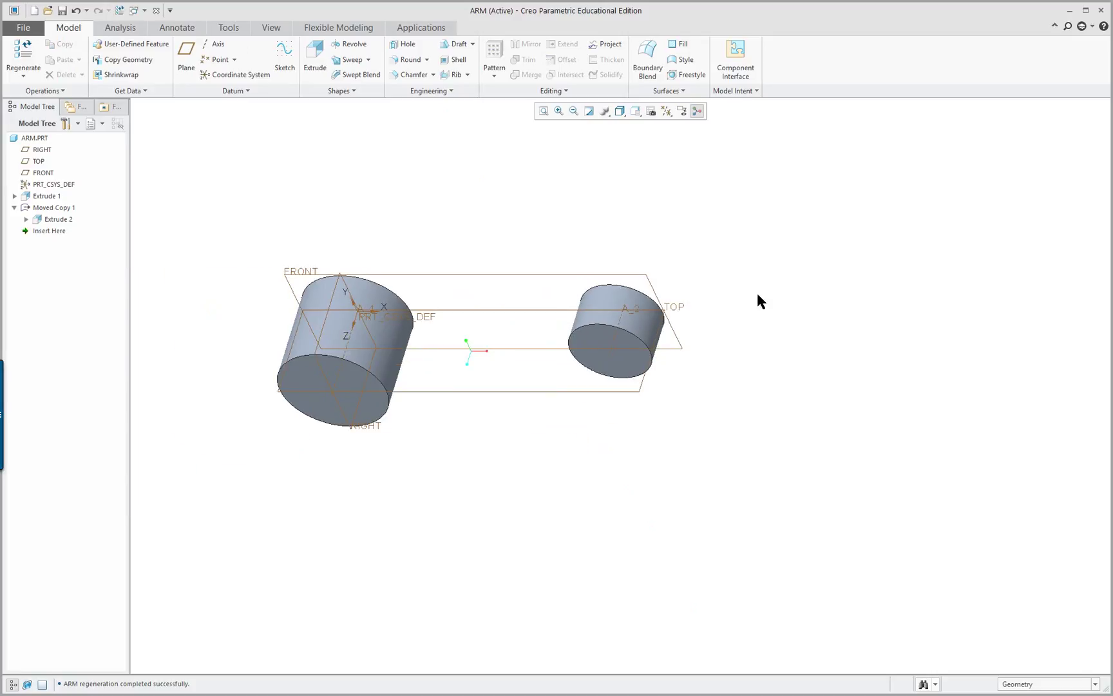
mouse_move(735, 389)
middle_mouse_down()
mouse_move(748, 293)
mouse_move(721, 395)
mouse_move(742, 384)
middle_mouse_up()
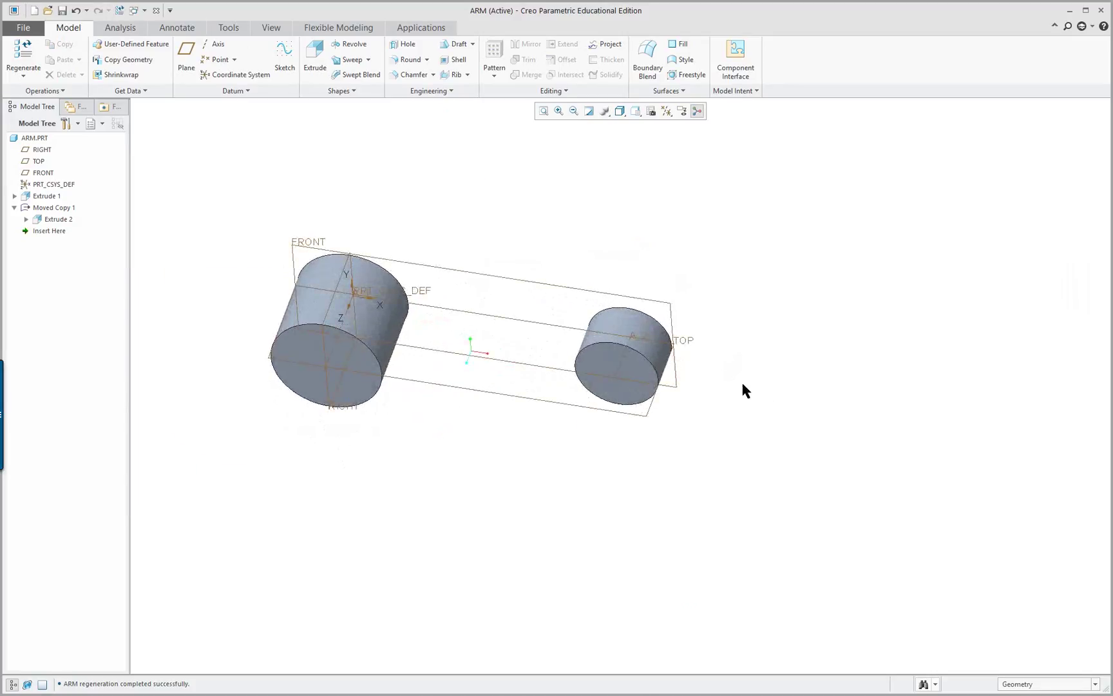
key("alt+Tab")
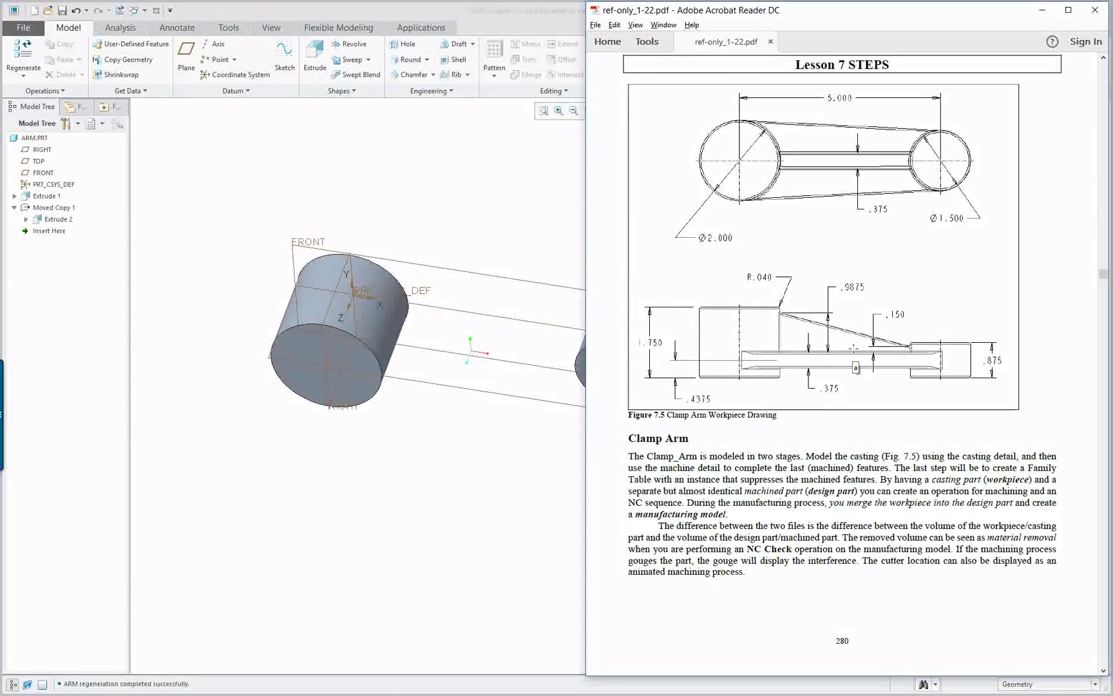
scroll(854, 348, "down", 5)
scroll(854, 348, "down", 1)
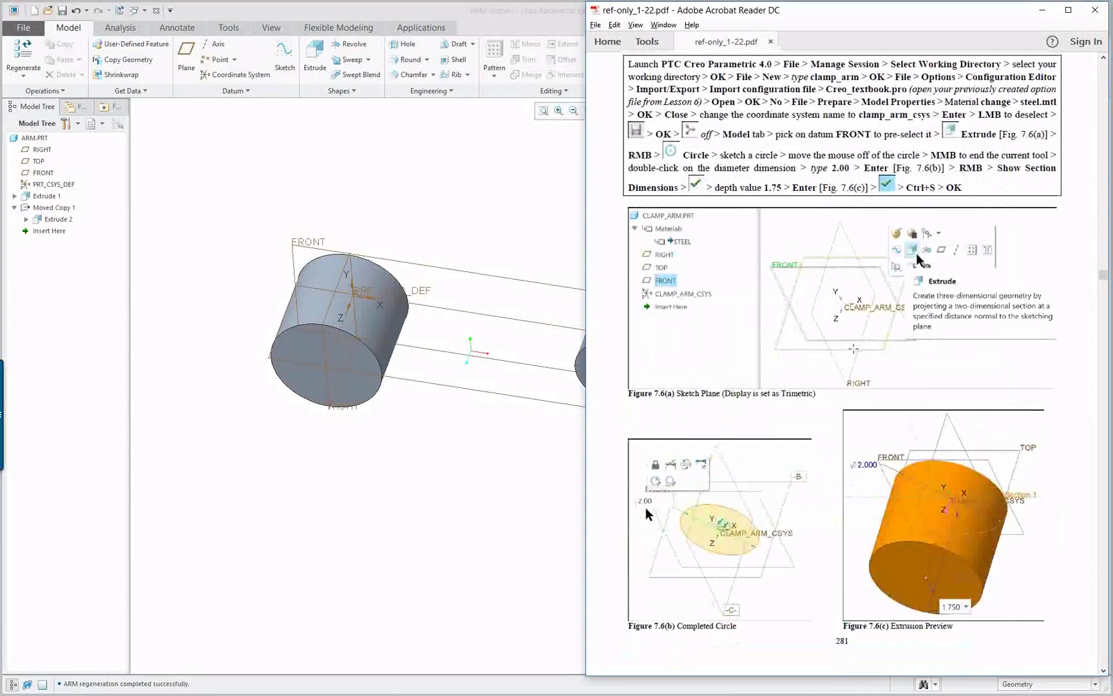
scroll(843, 361, "up", 1)
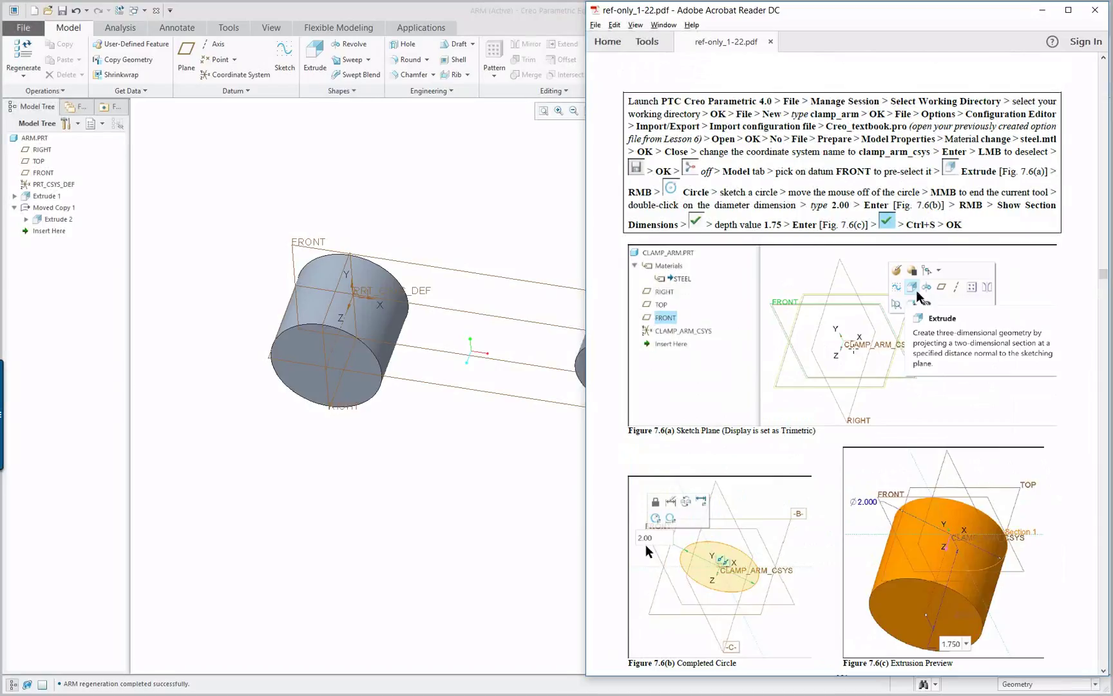
scroll(846, 361, "down", 1)
scroll(846, 365, "down", 10)
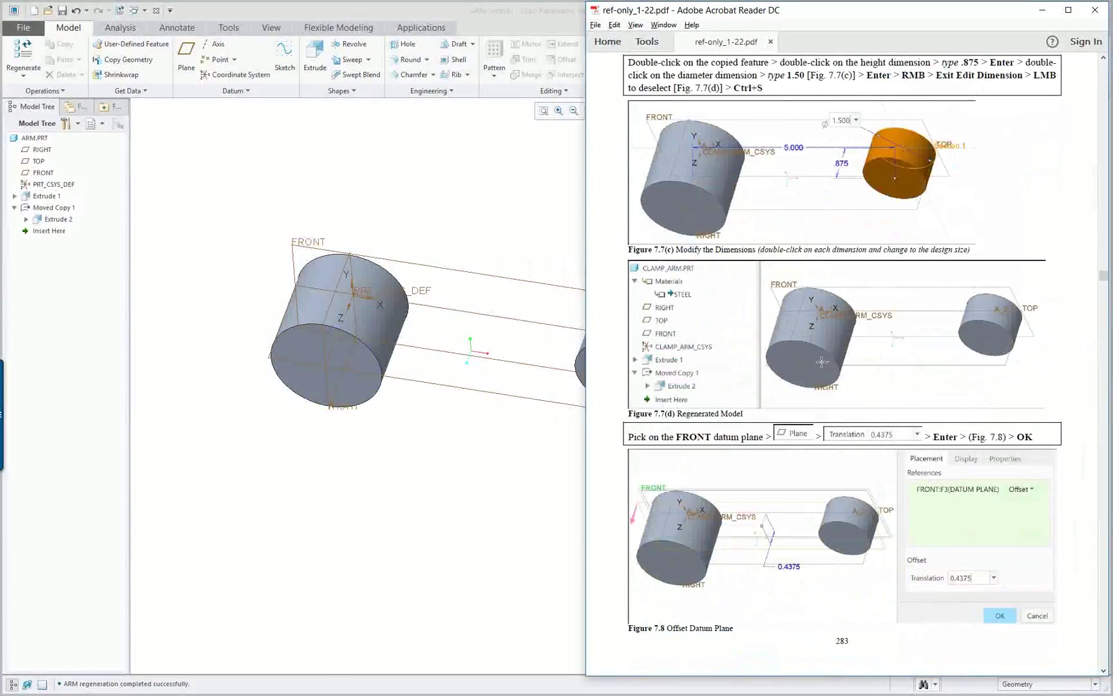
Step: Start a new datum plane offset from the FRONT plane
left_click(406, 454)
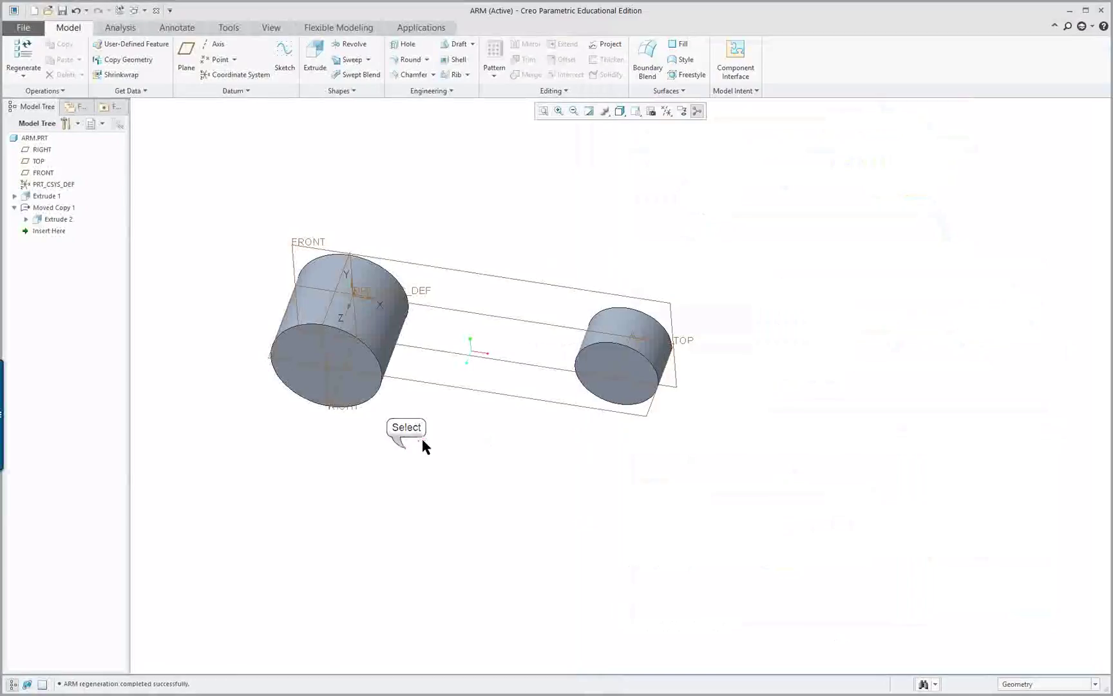
key("ctrl+d")
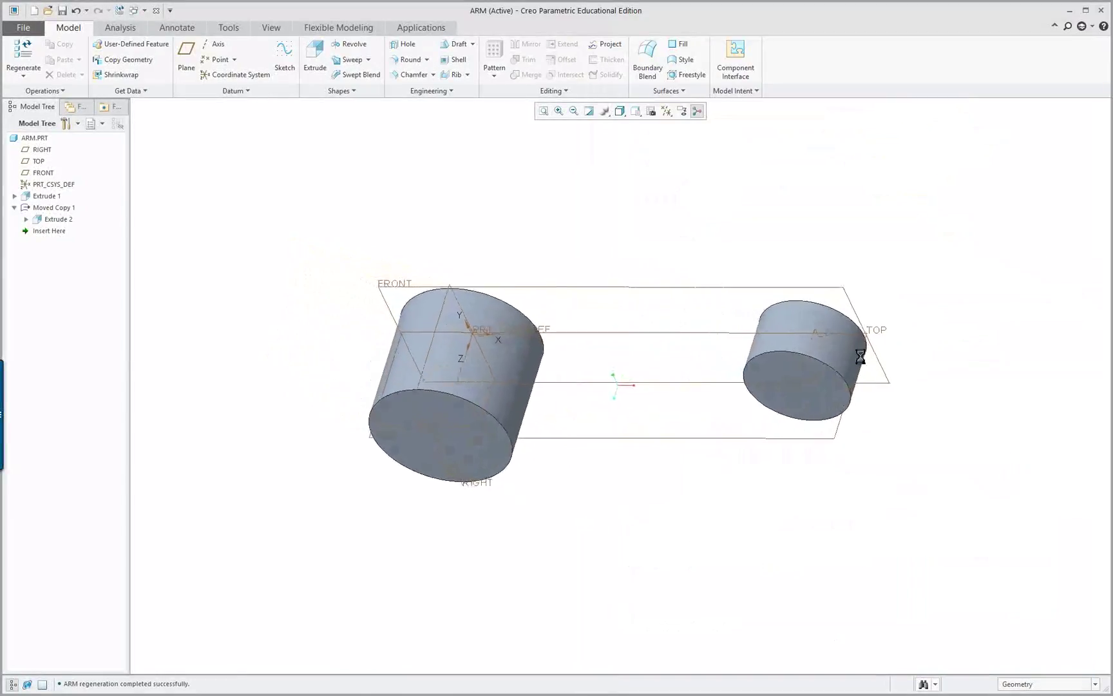
left_click(608, 289)
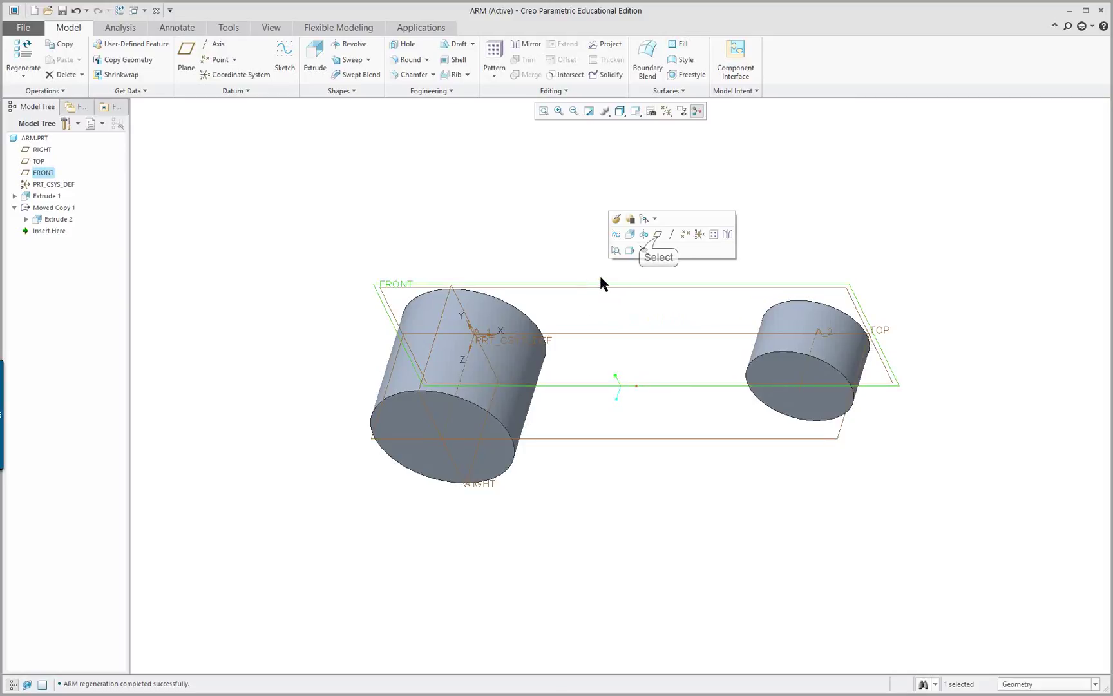
left_click(658, 236)
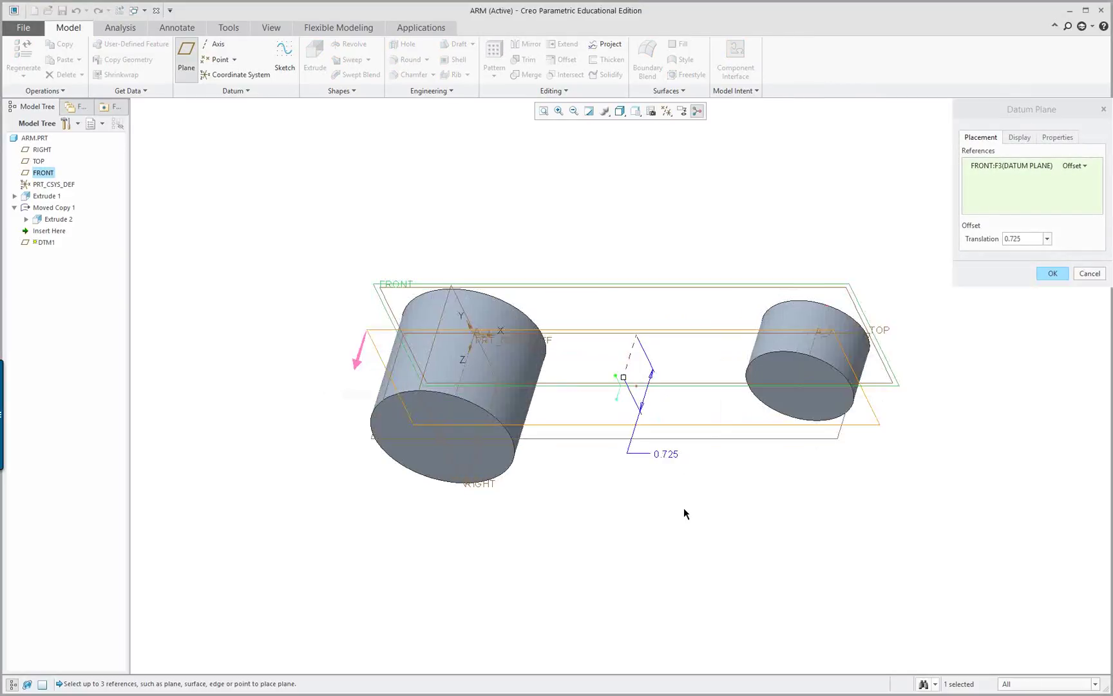
Step: Set the plane's offset to 0.4375 and accept it as DTM1
key("alt+Tab")
left_click(809, 455)
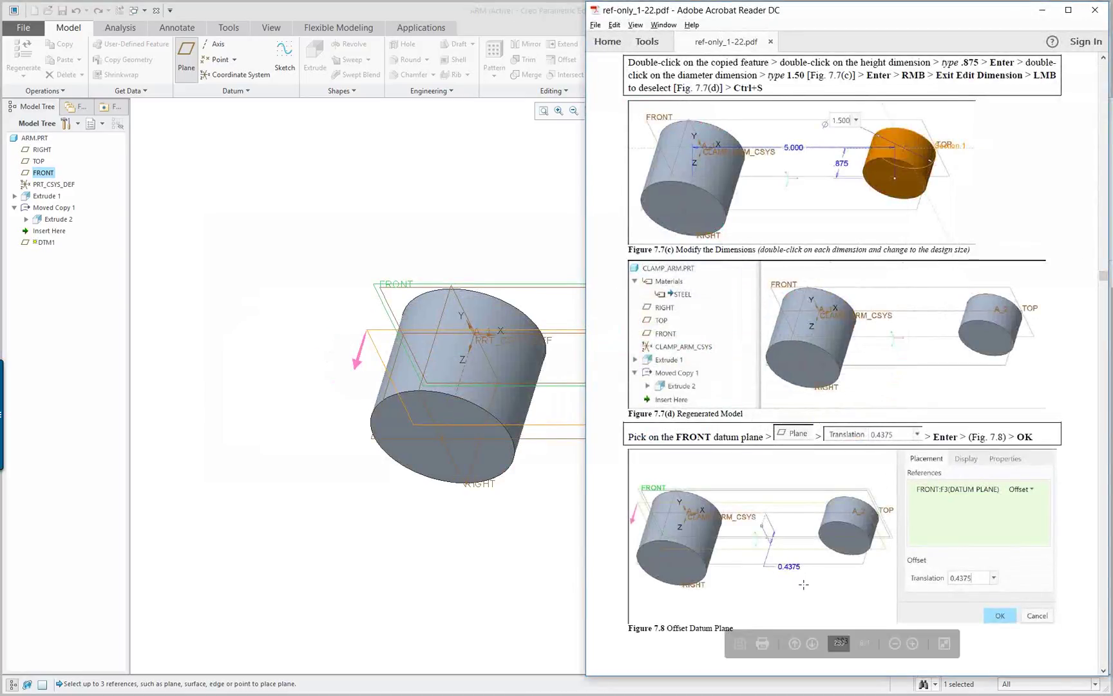
left_click(527, 549)
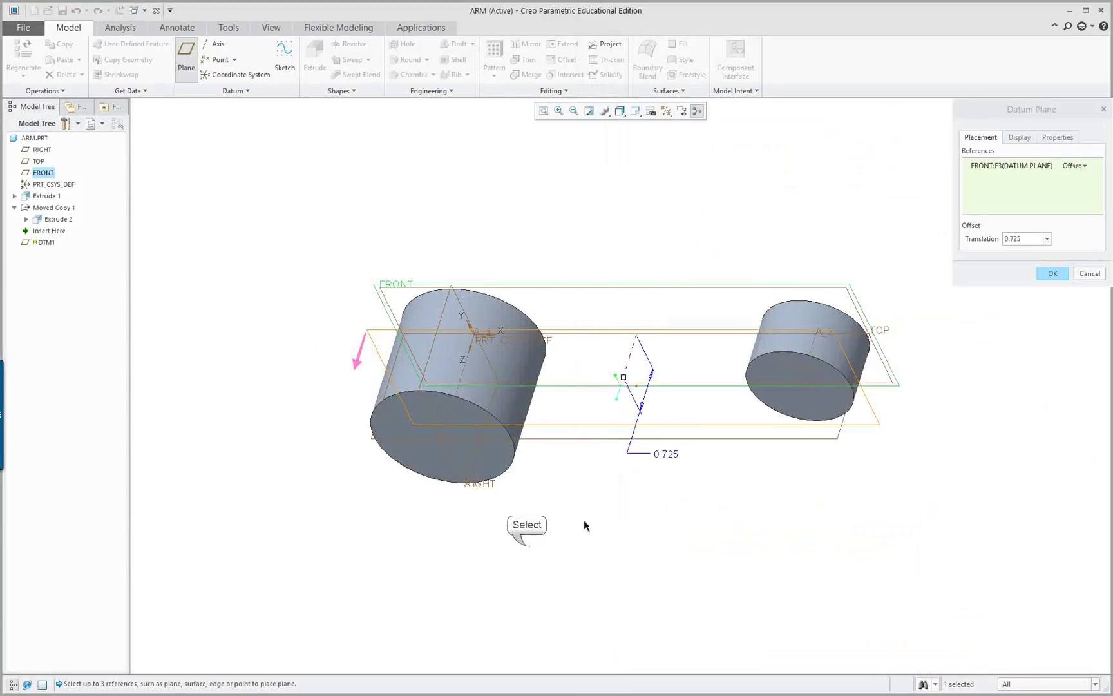
double_click(670, 452)
type("0.725")
key("Return")
type(".43")
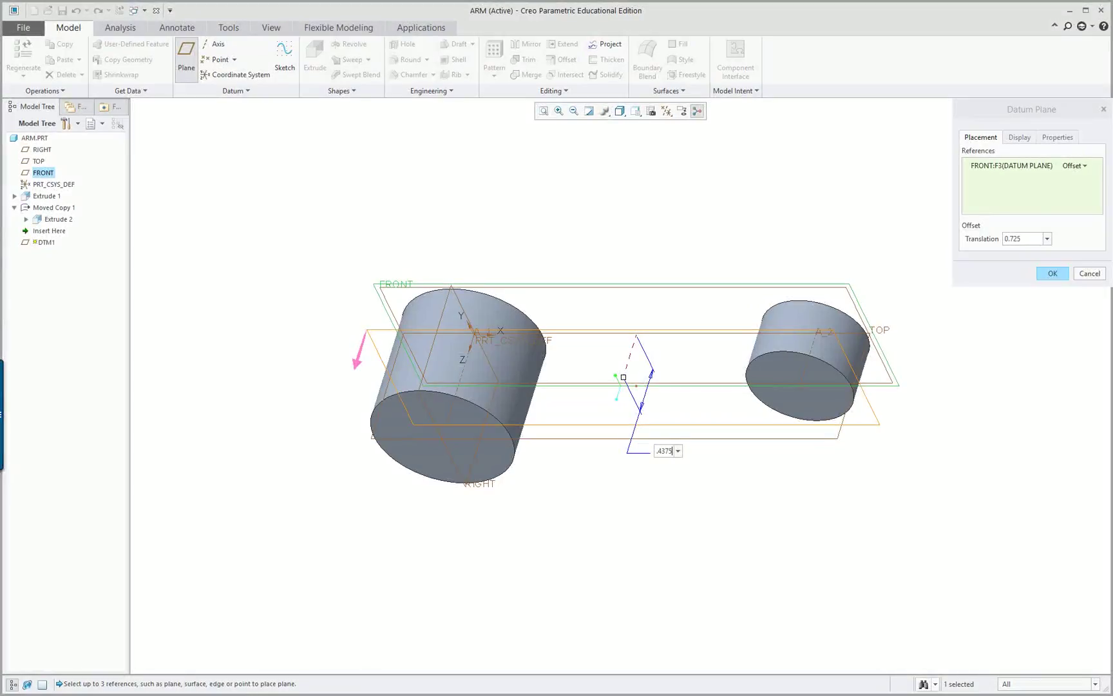
type("75")
key("Return")
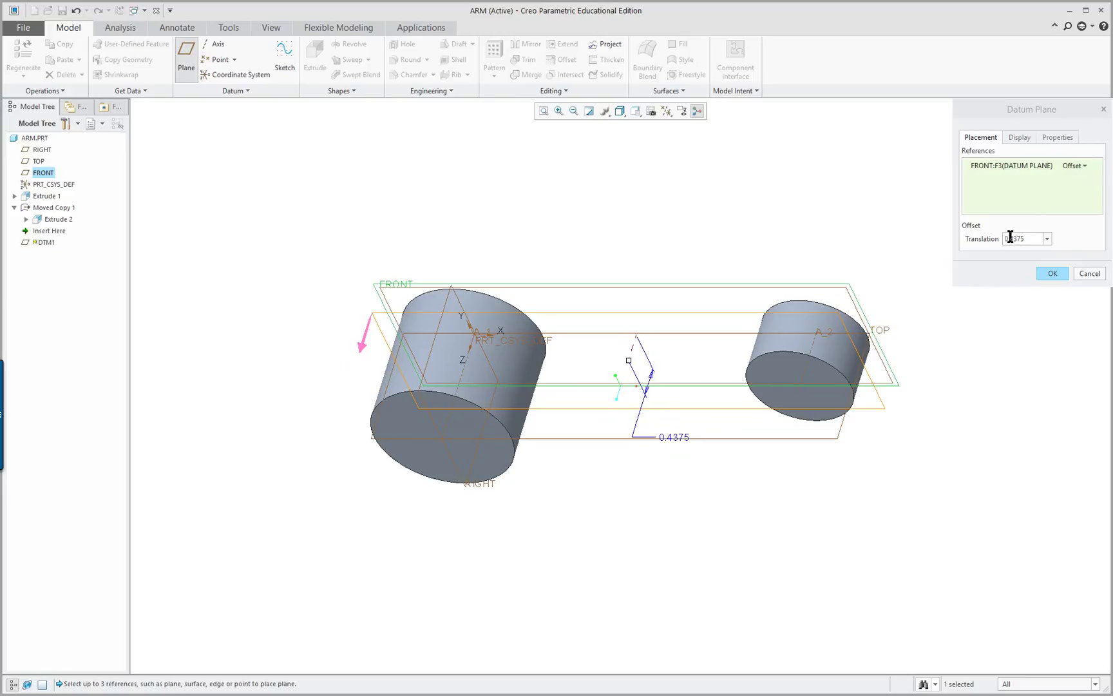
left_click(1050, 273)
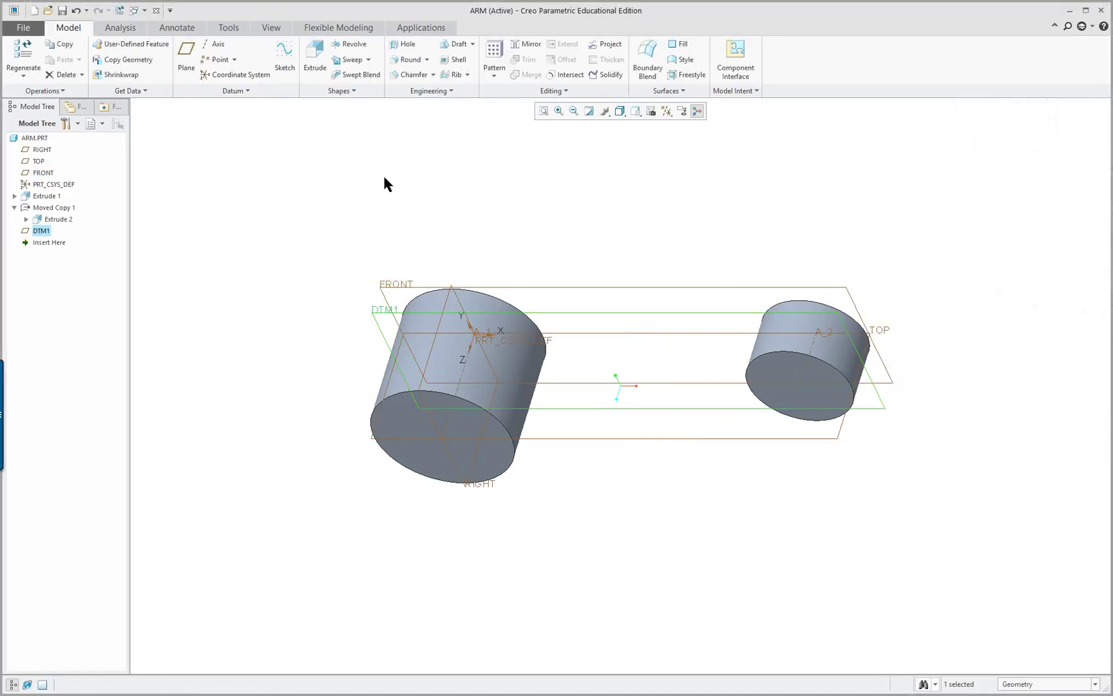
Step: Open an extrusion sketch on DTM1 face-on, hiding all datums and using No Hidden display
left_click(314, 58)
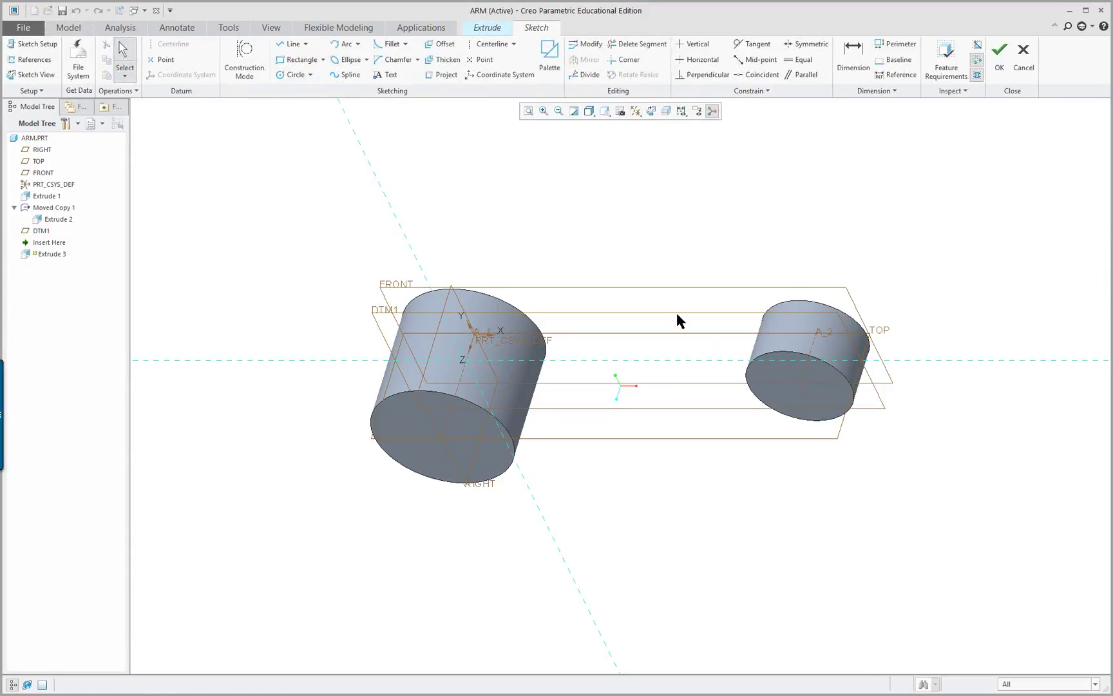
left_click(651, 111)
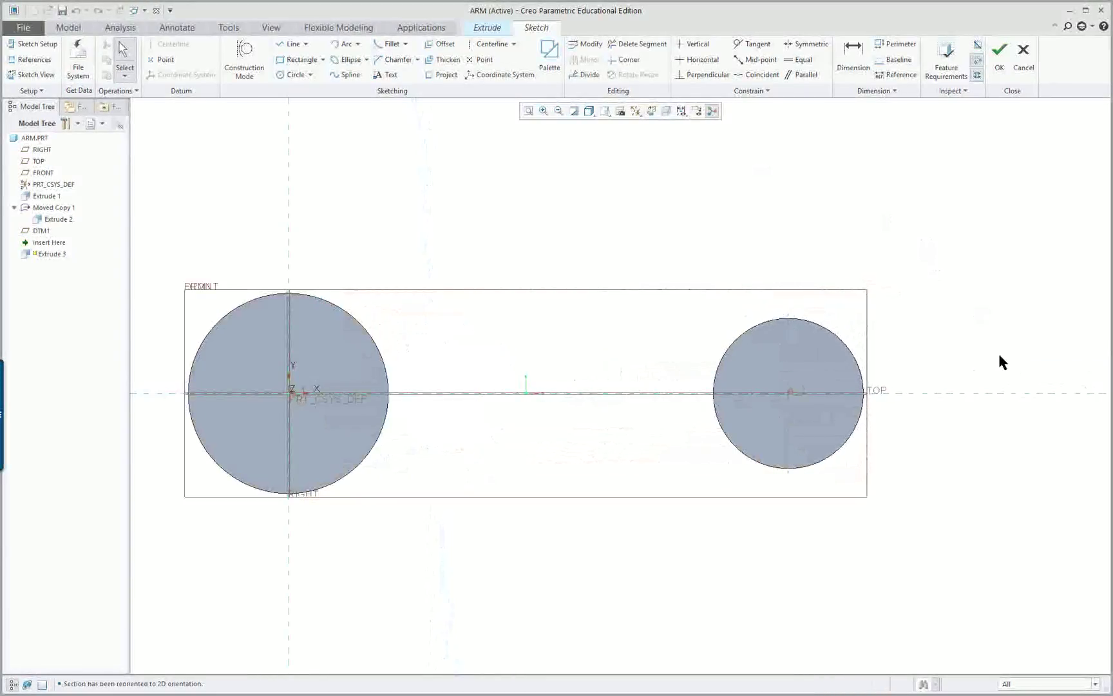
left_click(635, 112)
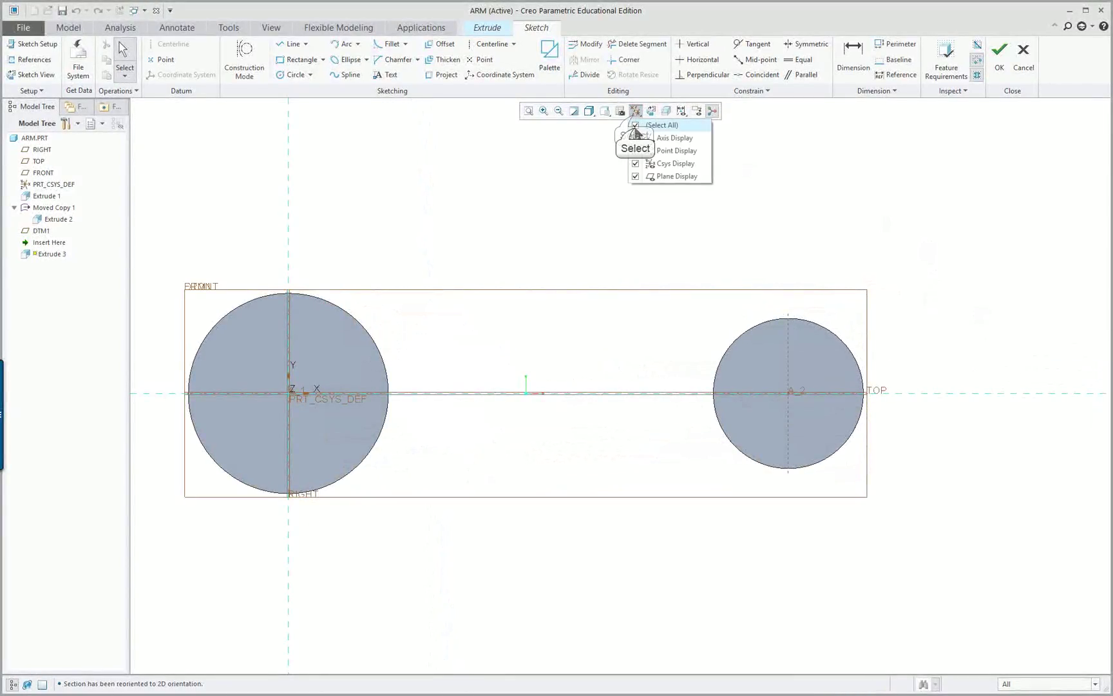
left_click(636, 126)
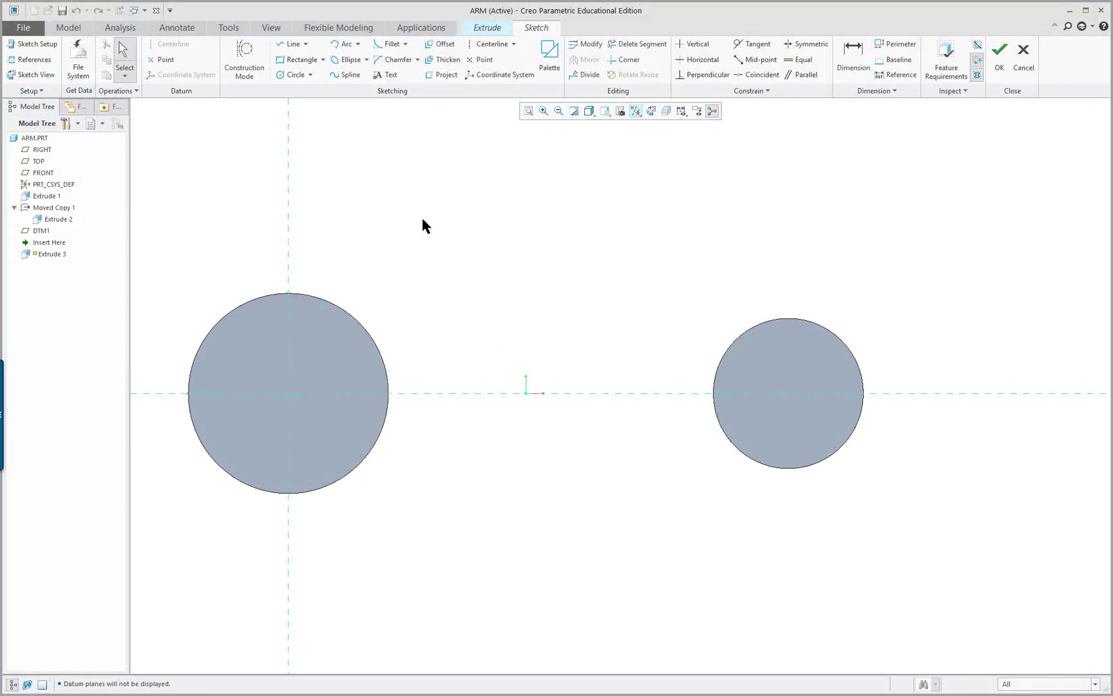
left_click(589, 111)
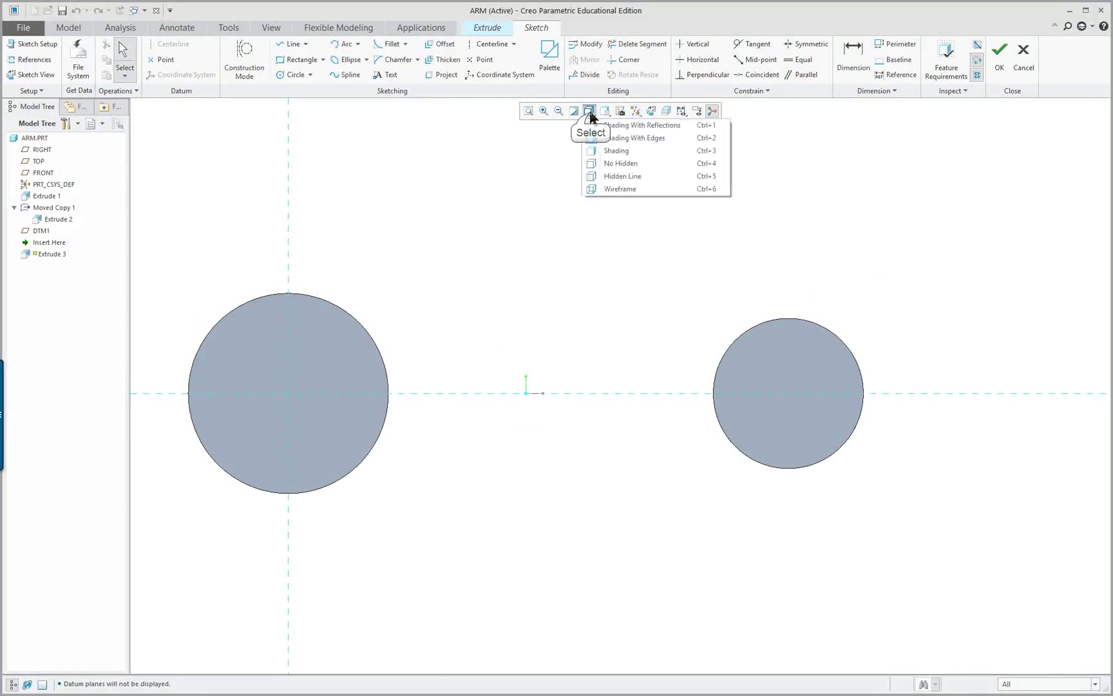
left_click(619, 164)
Step: Add the left and right boss cylinder surfaces as sketch references alongside RIGHT and TOP
right_click(405, 185)
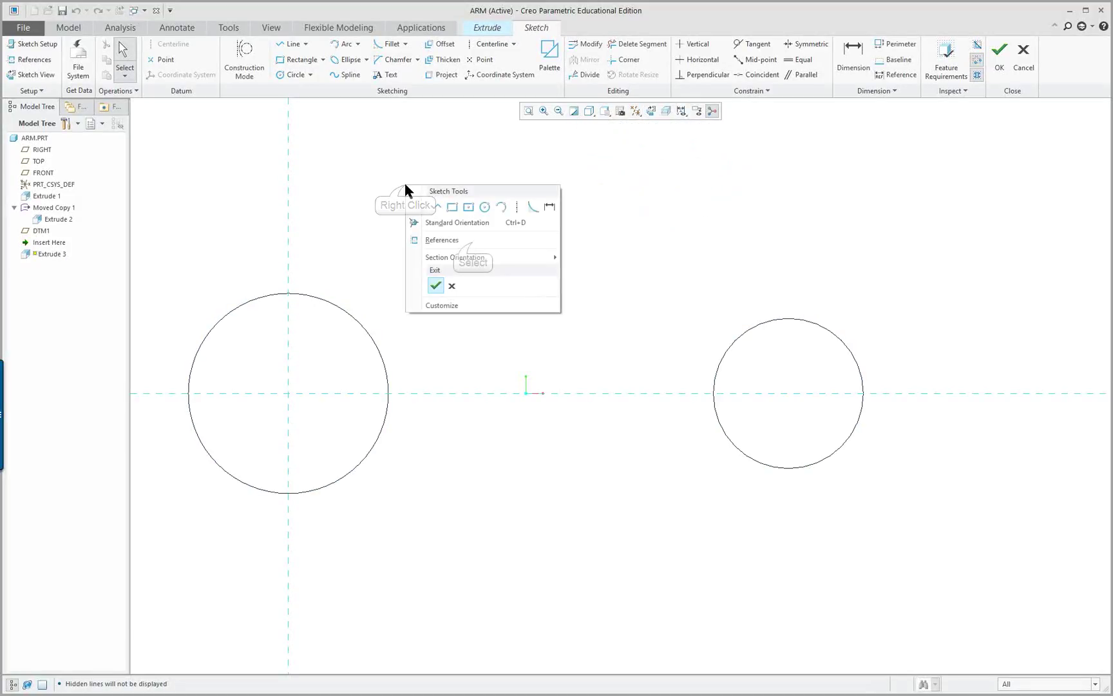
left_click(472, 242)
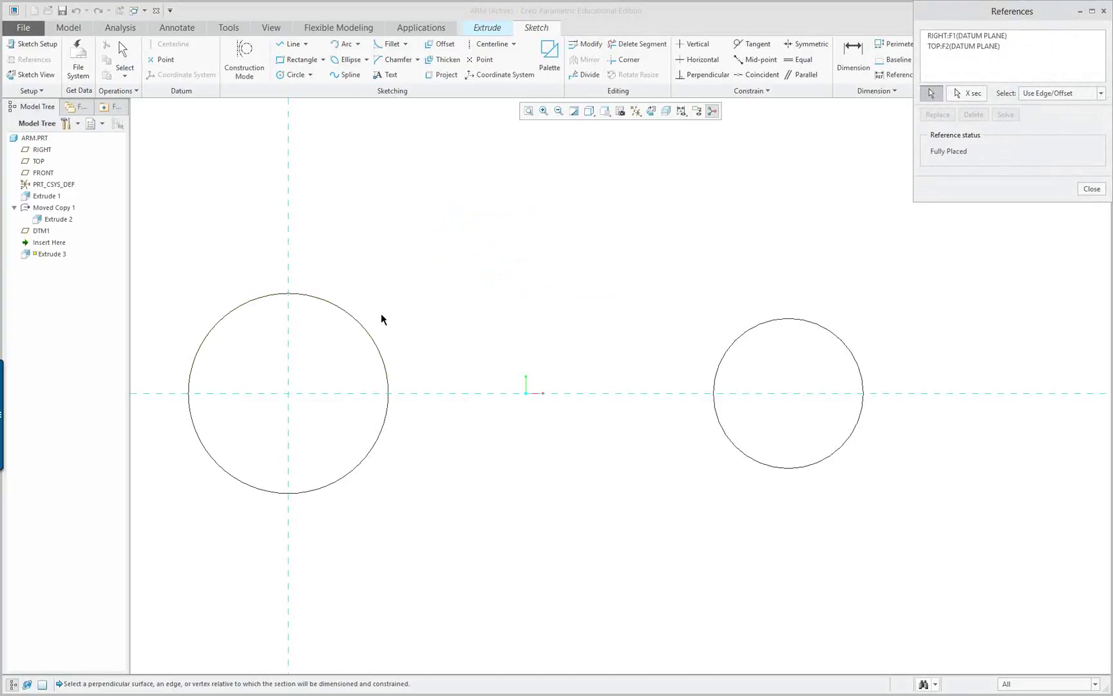
left_click(365, 330)
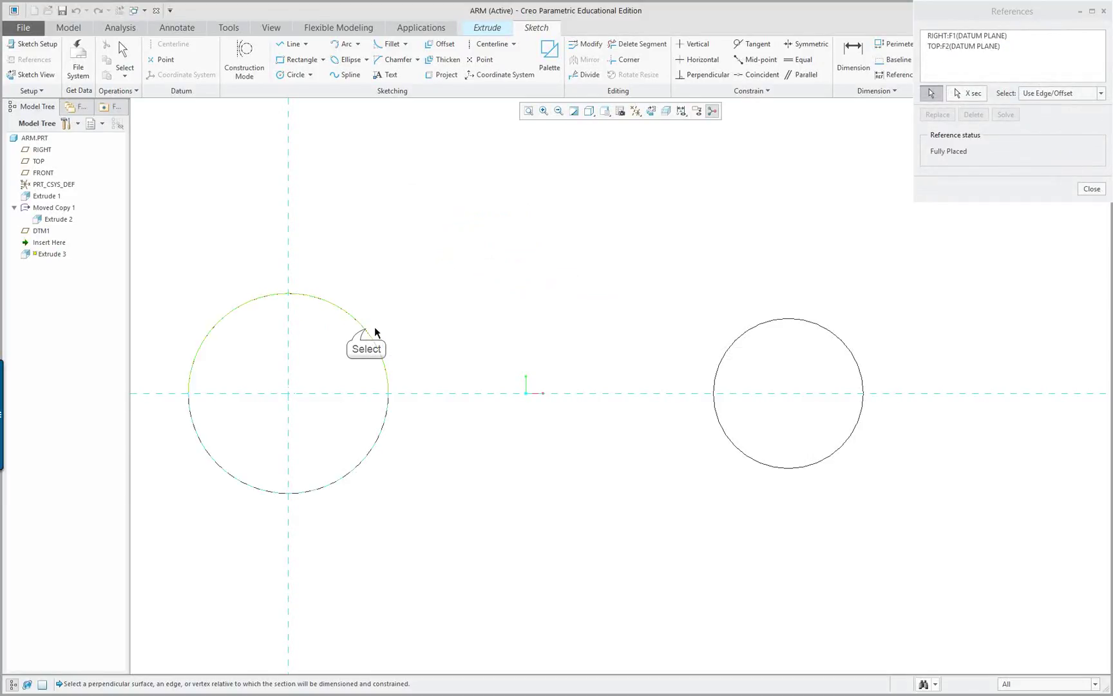
left_click(738, 339)
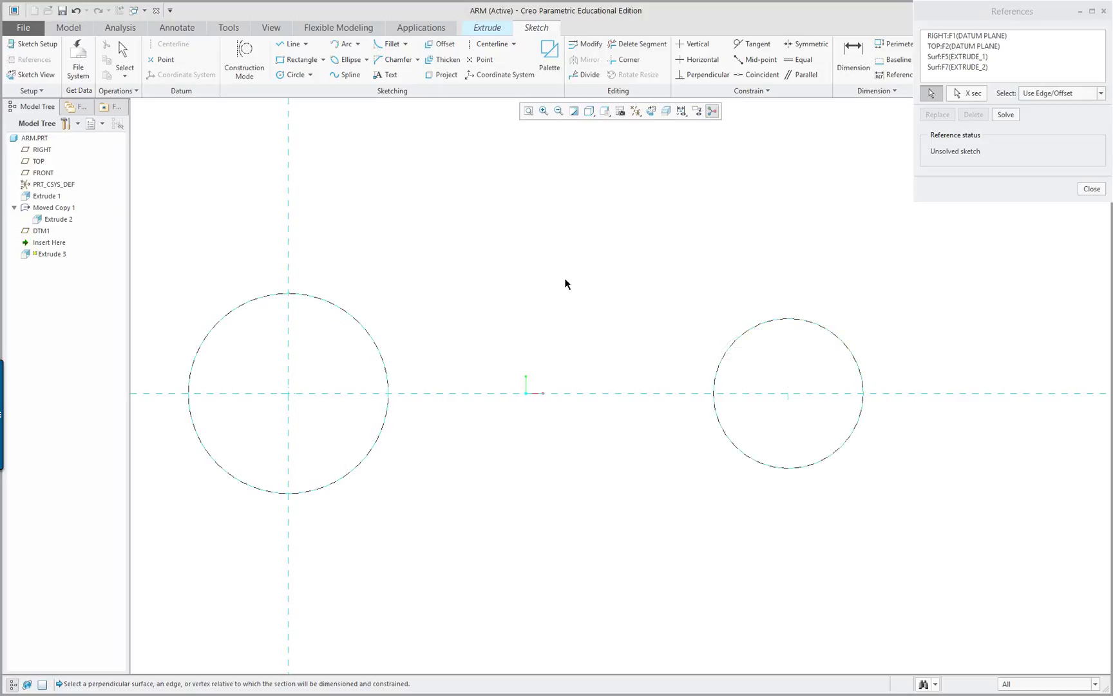
middle_click(532, 278)
middle_click(532, 281)
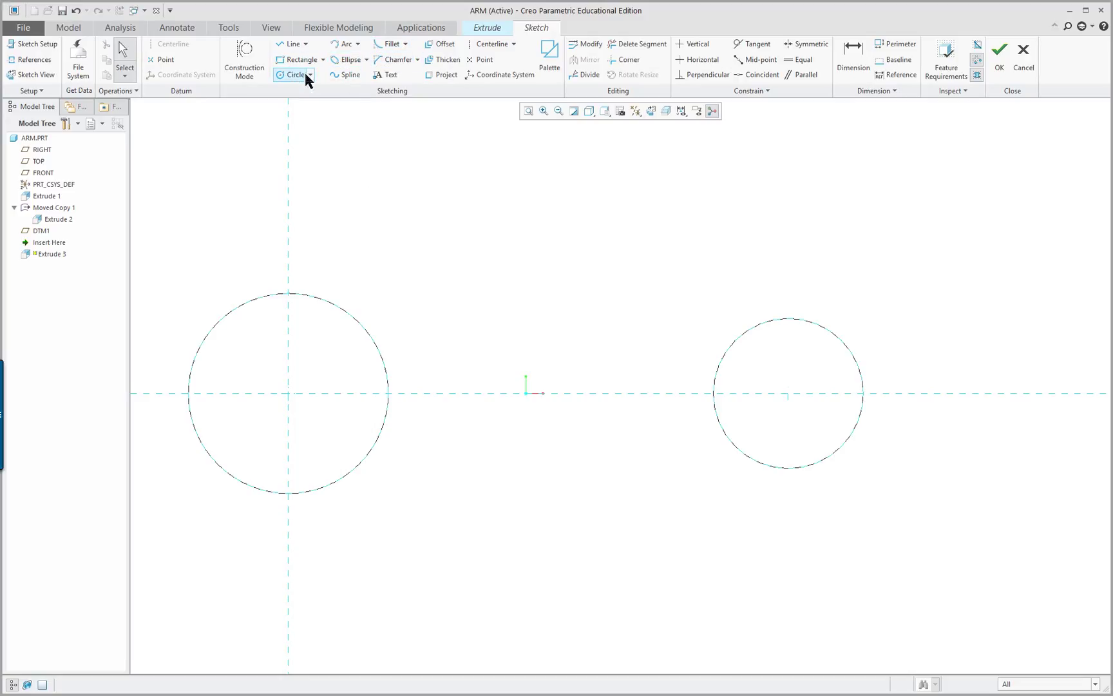
Step: Draw a center-and-ends arc along the right half of the left boss outline
left_click(358, 44)
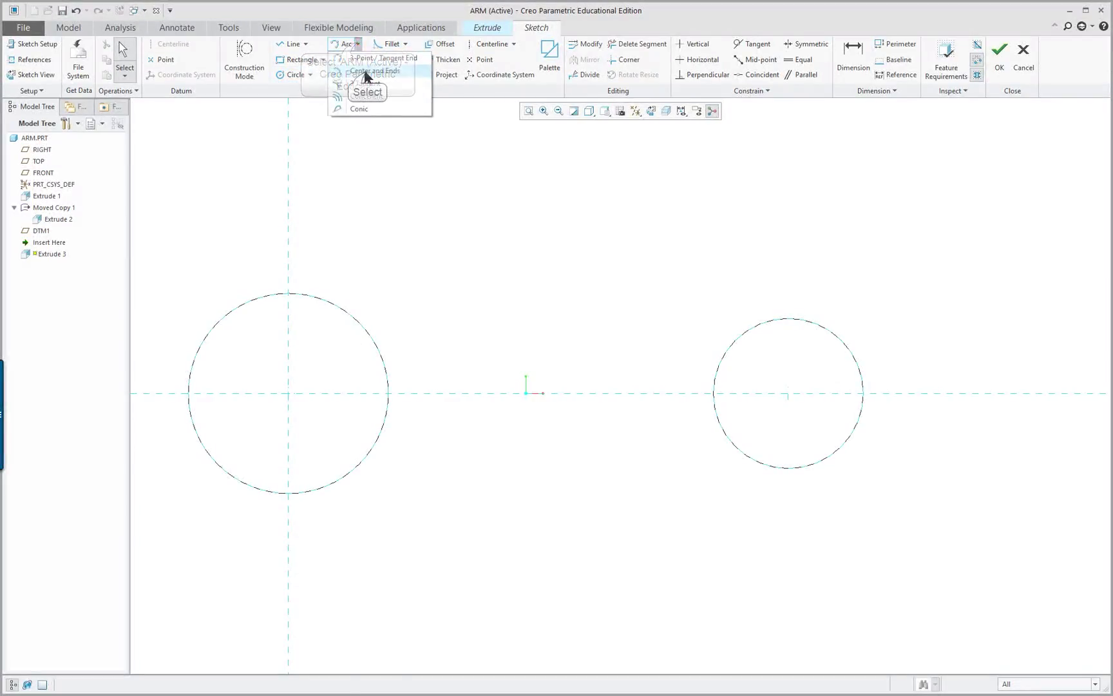
left_click(364, 71)
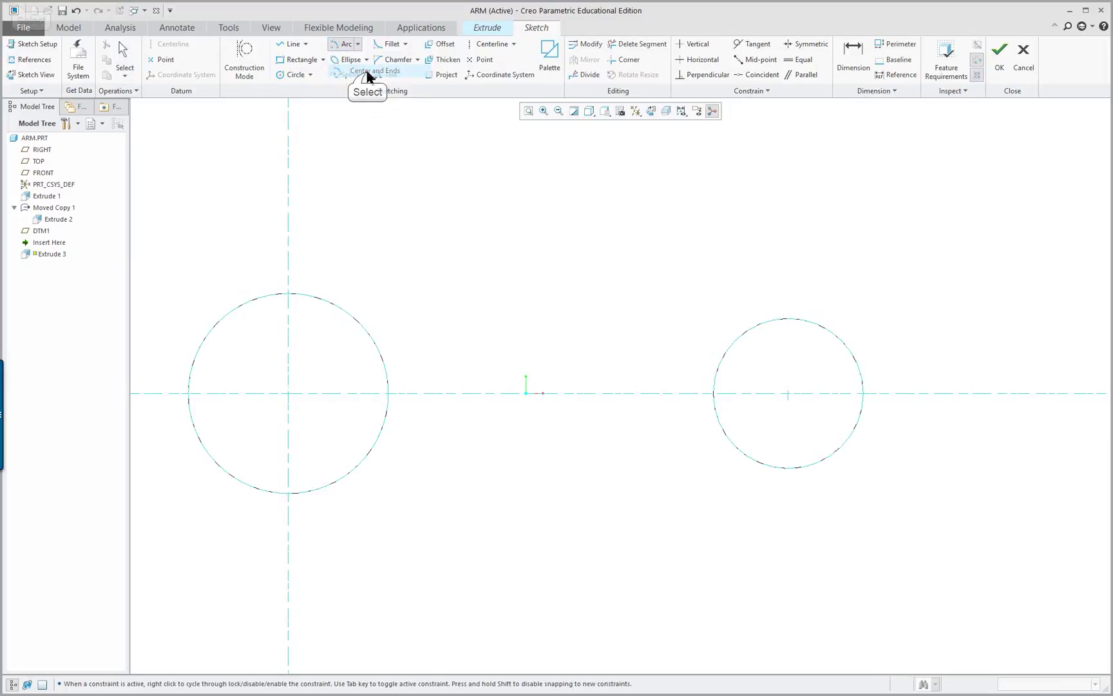
left_click(288, 394)
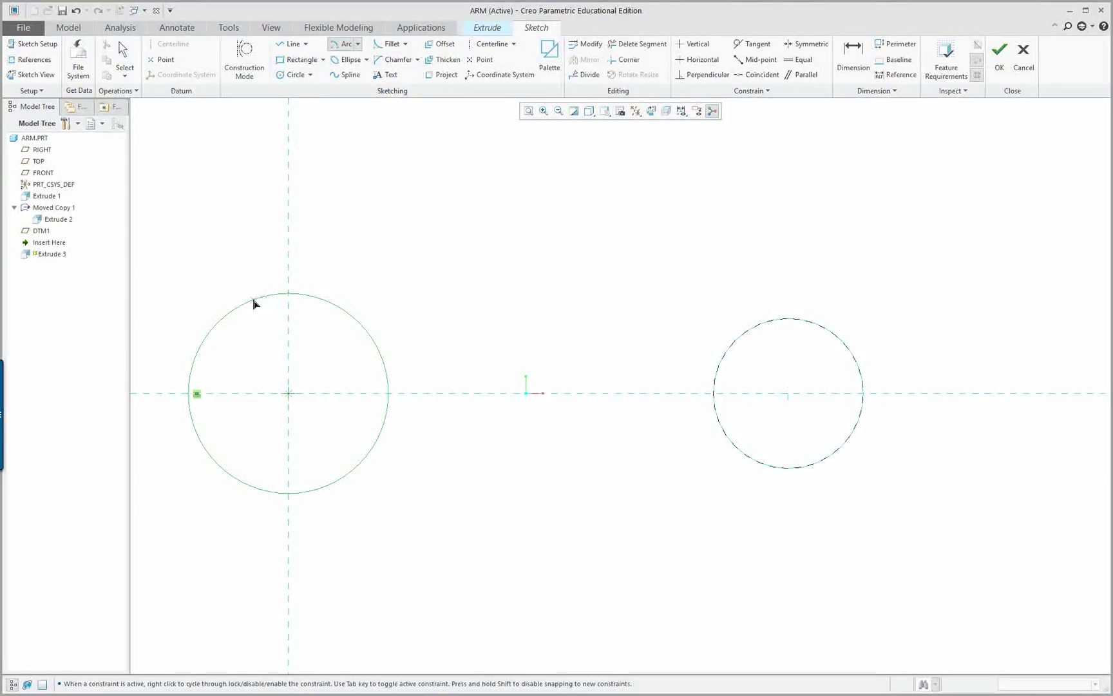
left_click(287, 295)
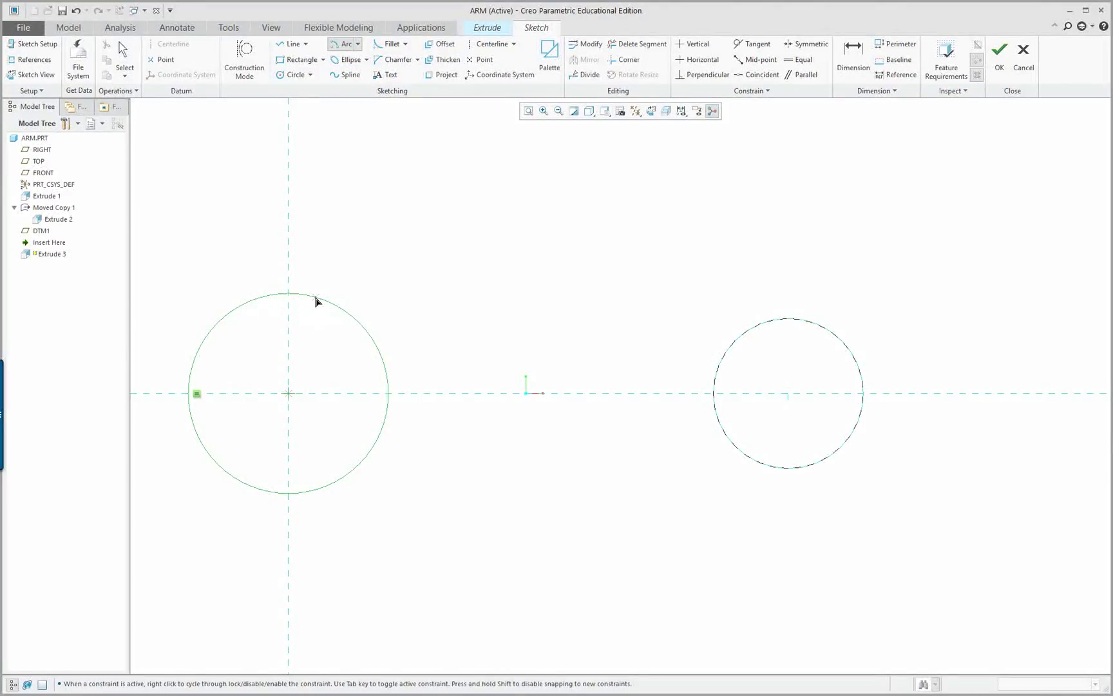
left_click(261, 299)
left_click(261, 489)
middle_click(252, 442)
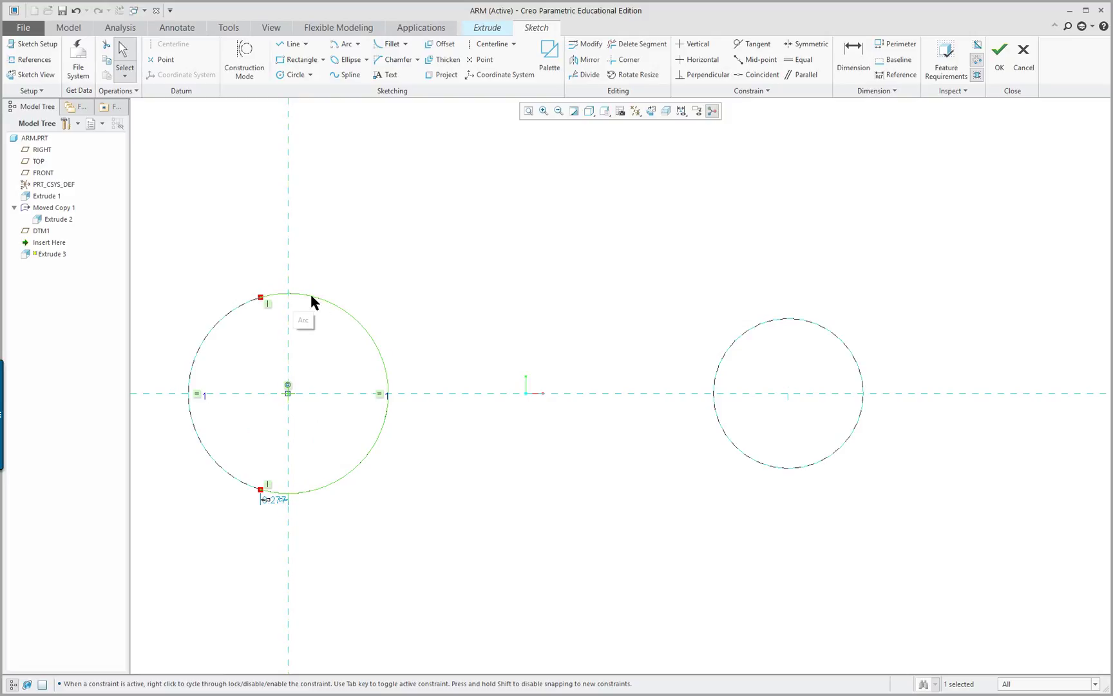
Step: Draw a long arc around the right boss outline, concentric with its centre
left_click(790, 393)
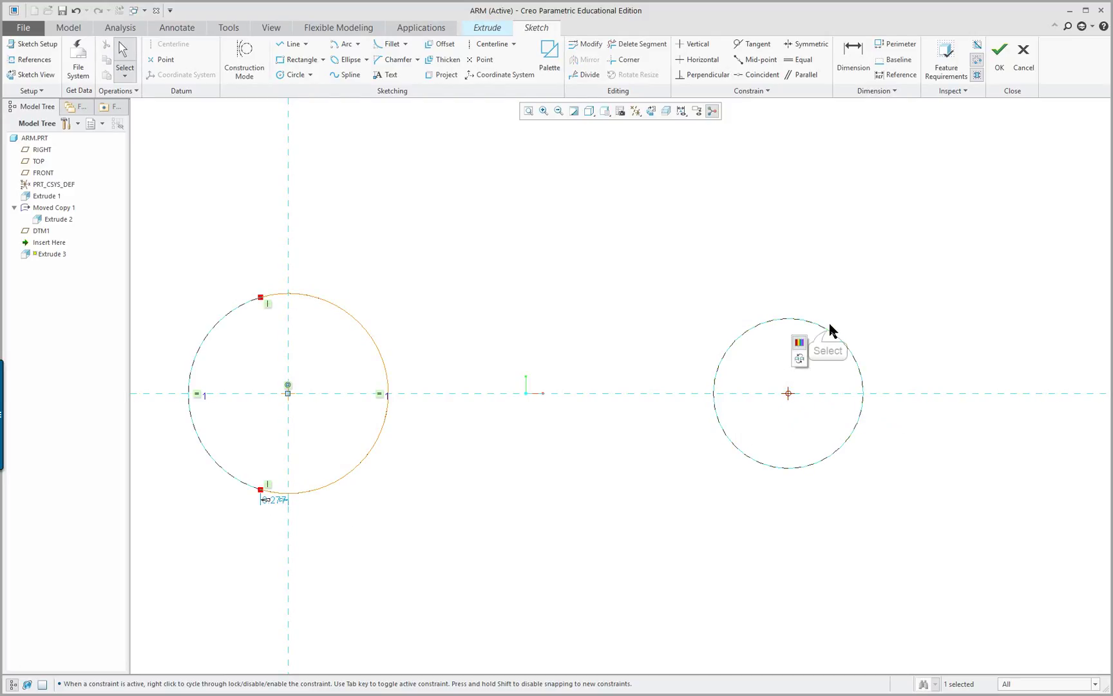
left_click(733, 358)
right_click(610, 264)
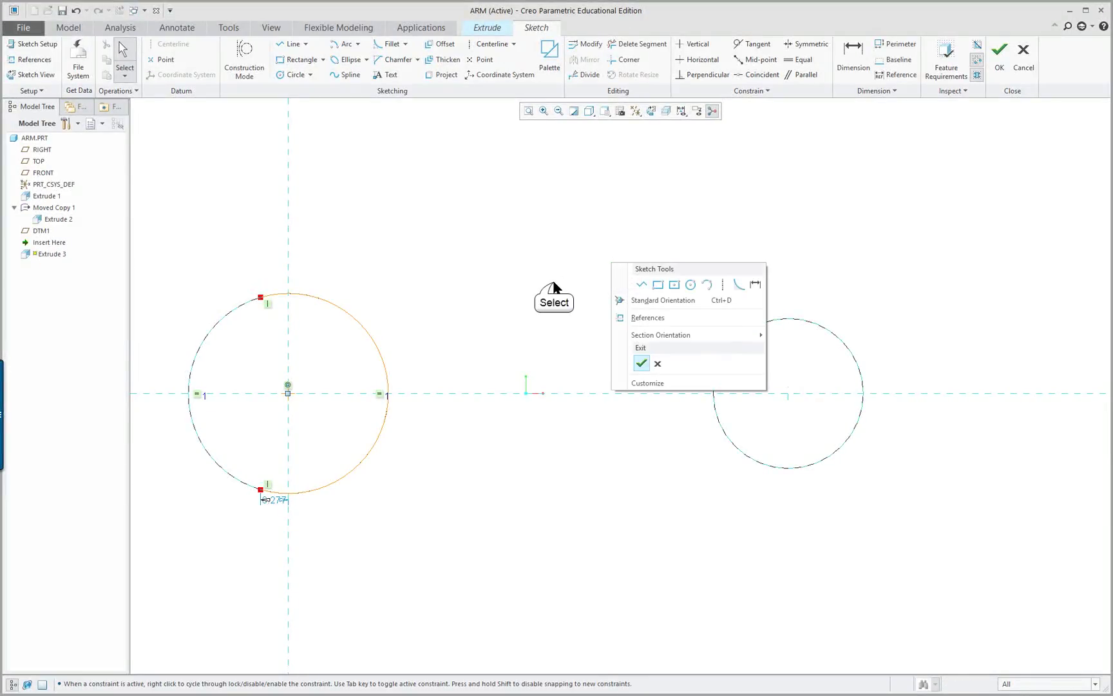
left_click(346, 48)
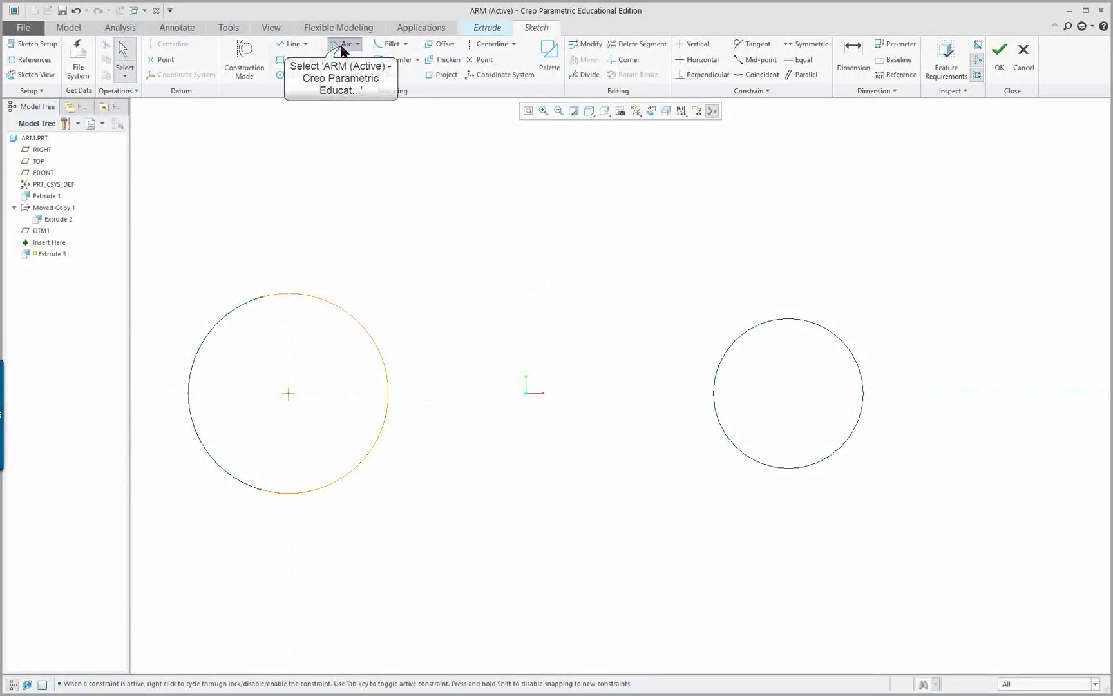
left_click(821, 326)
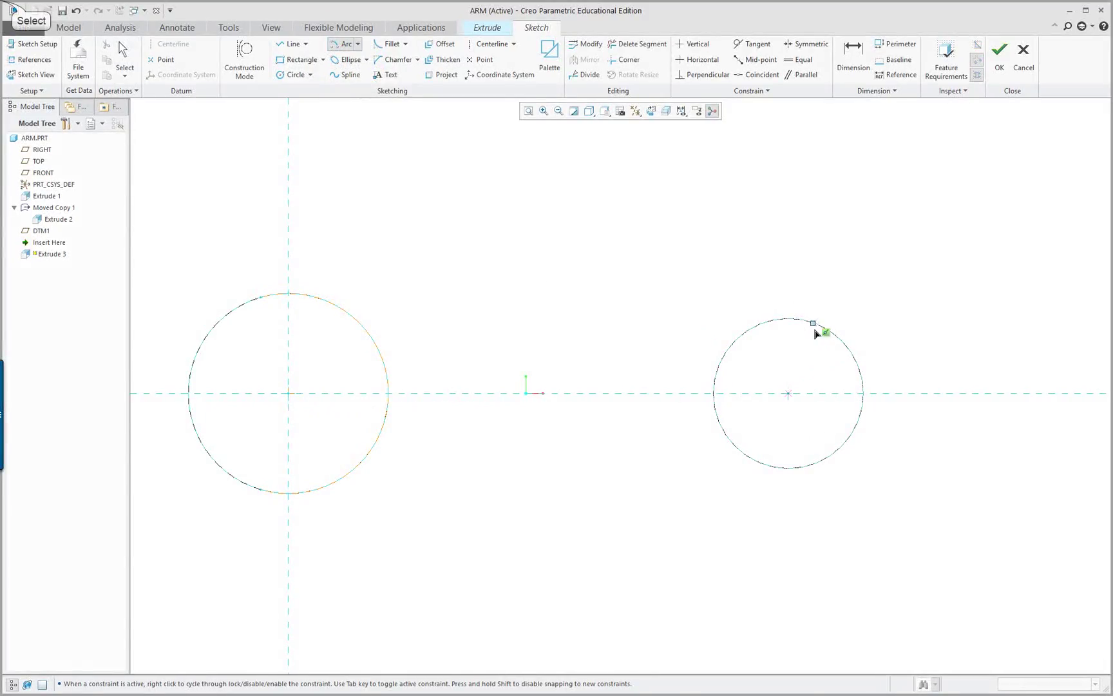
left_click(818, 465)
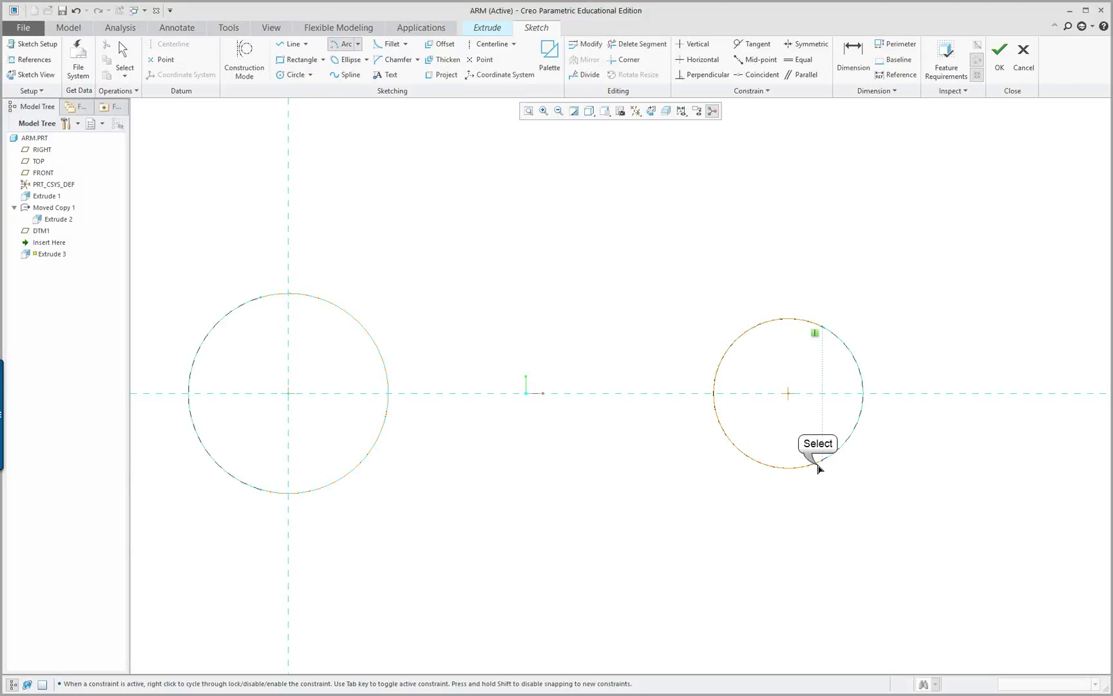
left_click(819, 466)
middle_click(842, 488)
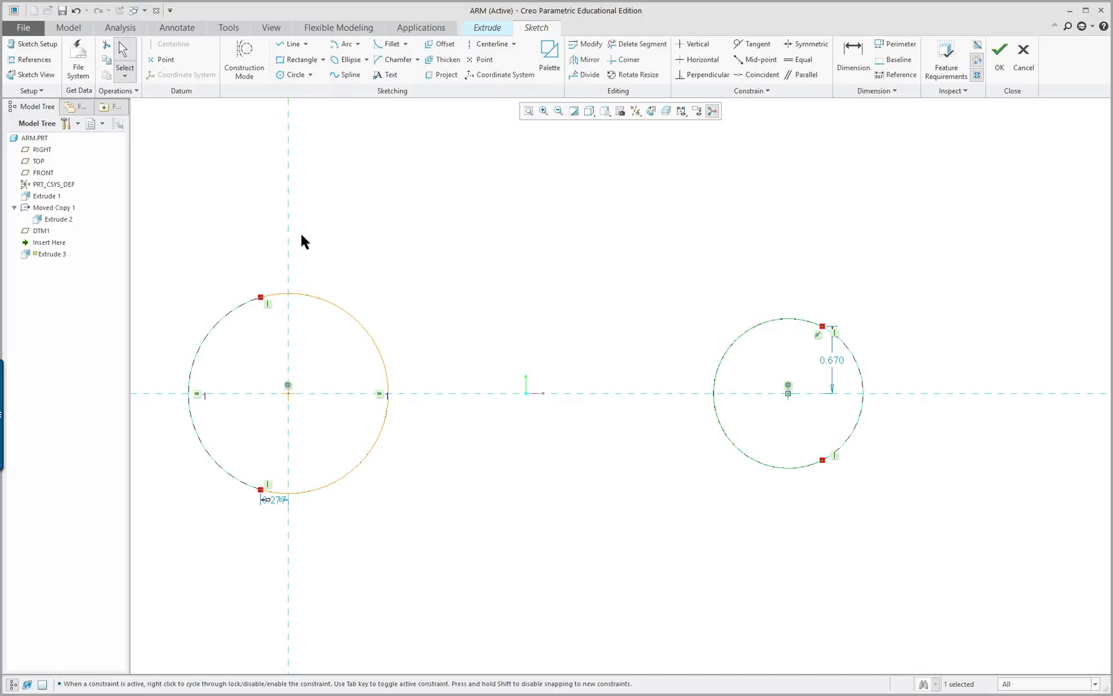
Step: Start a straight line at the left boss top and run it to the right boss
right_click(400, 175)
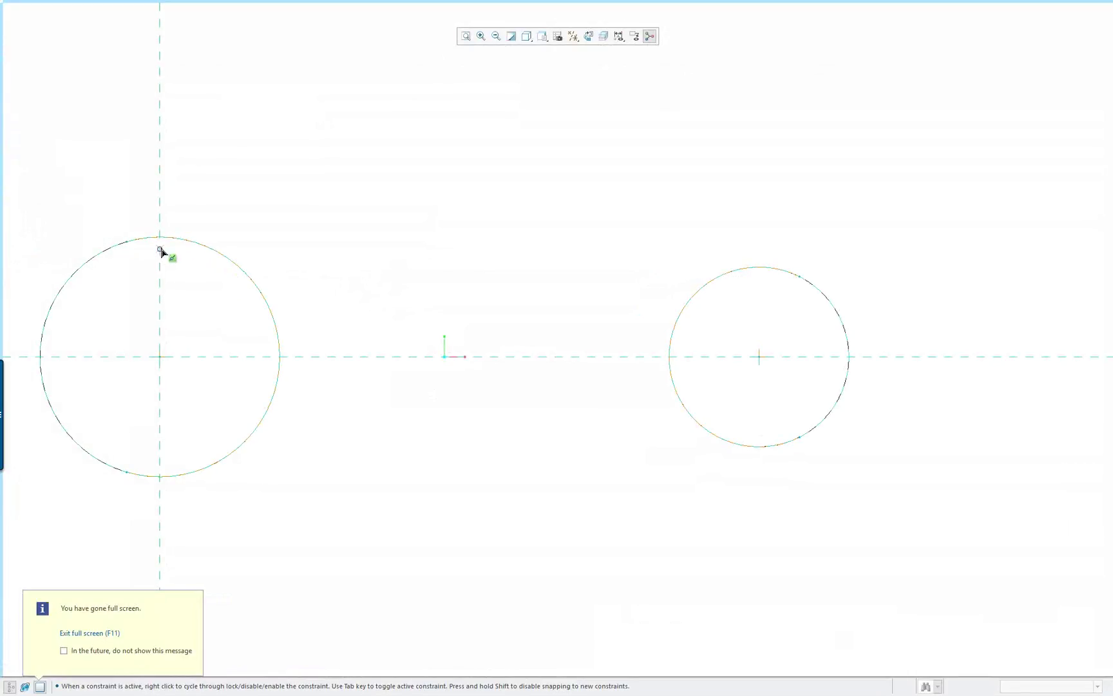
left_click(156, 241)
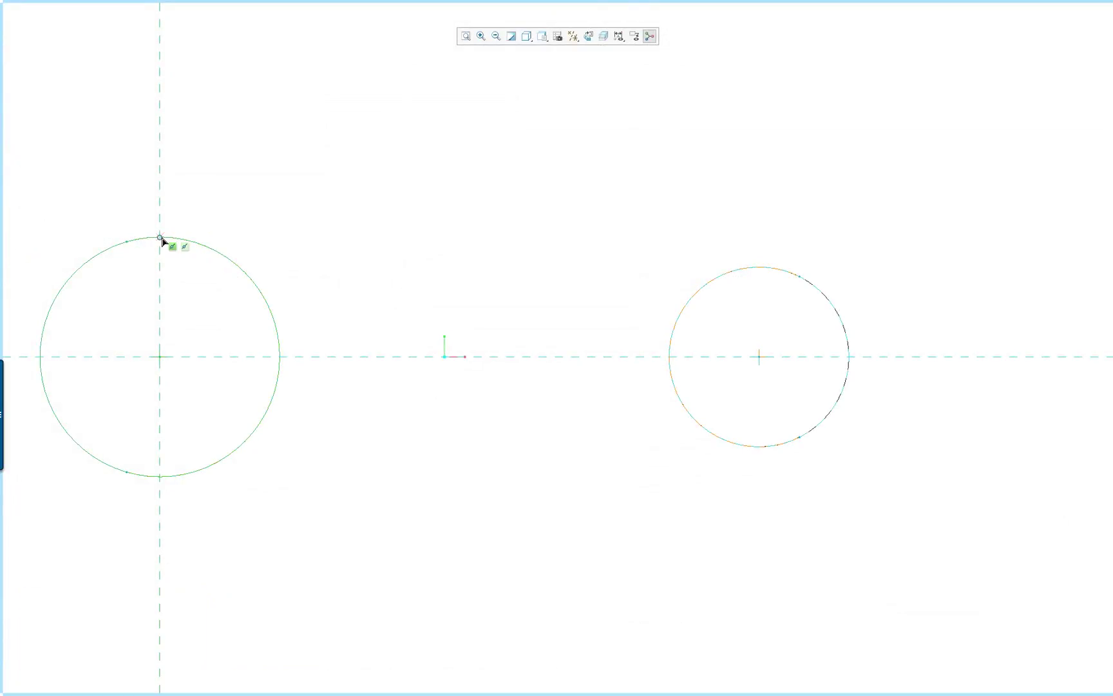
scroll(167, 241, "down", 2)
scroll(164, 241, "up", 3)
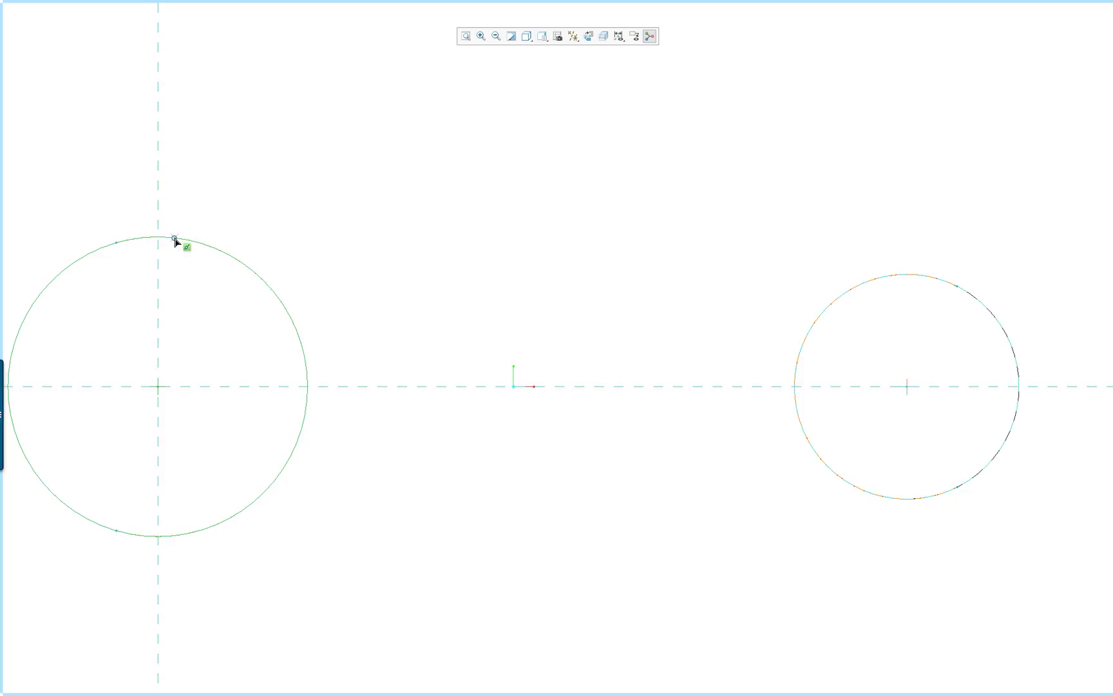
scroll(171, 240, "down", 3)
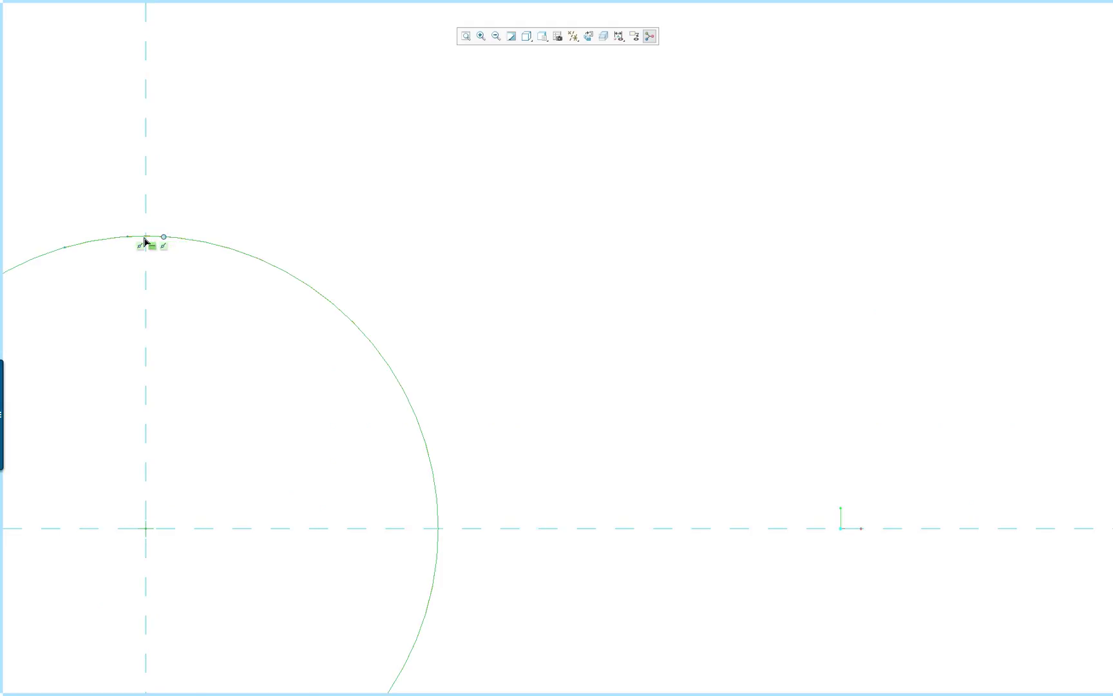
left_click(164, 238)
scroll(386, 299, "up", 3)
scroll(783, 326, "up", 1)
scroll(827, 313, "down", 3)
left_click(853, 315)
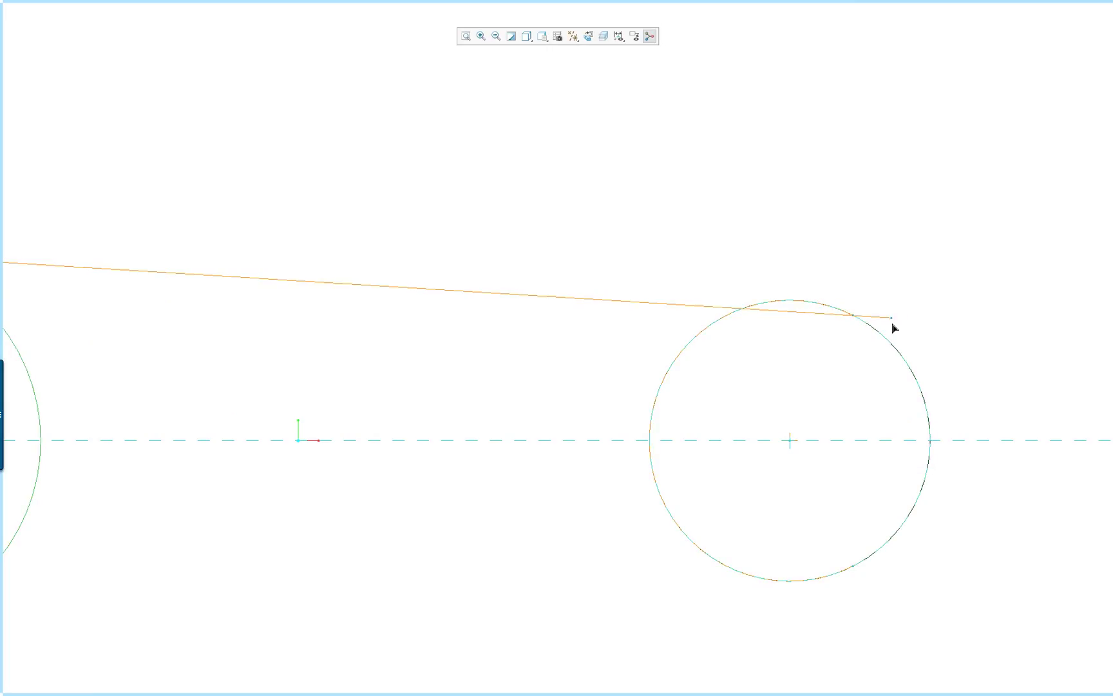
Step: Fix the line's right end tangent to the right boss arc, leaving an 87.135 angle
scroll(895, 326, "down", 2)
left_click_drag(803, 310, 747, 277)
key("ctrl+z")
key("ctrl+z")
key("ctrl+z")
key("ctrl+y")
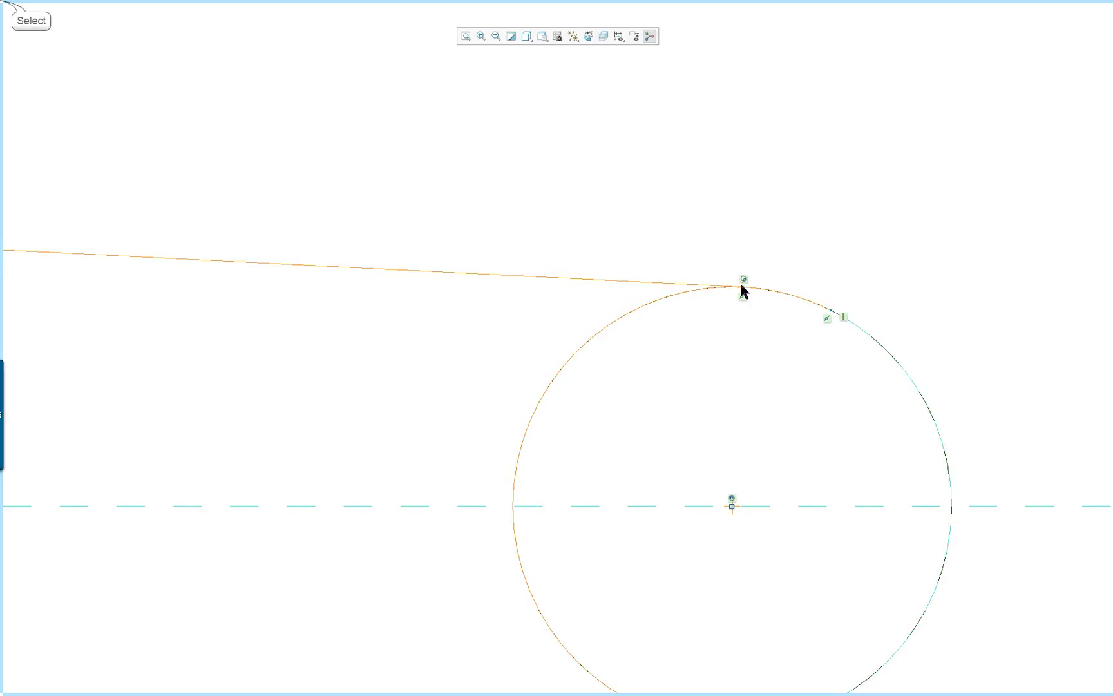
left_click(742, 288)
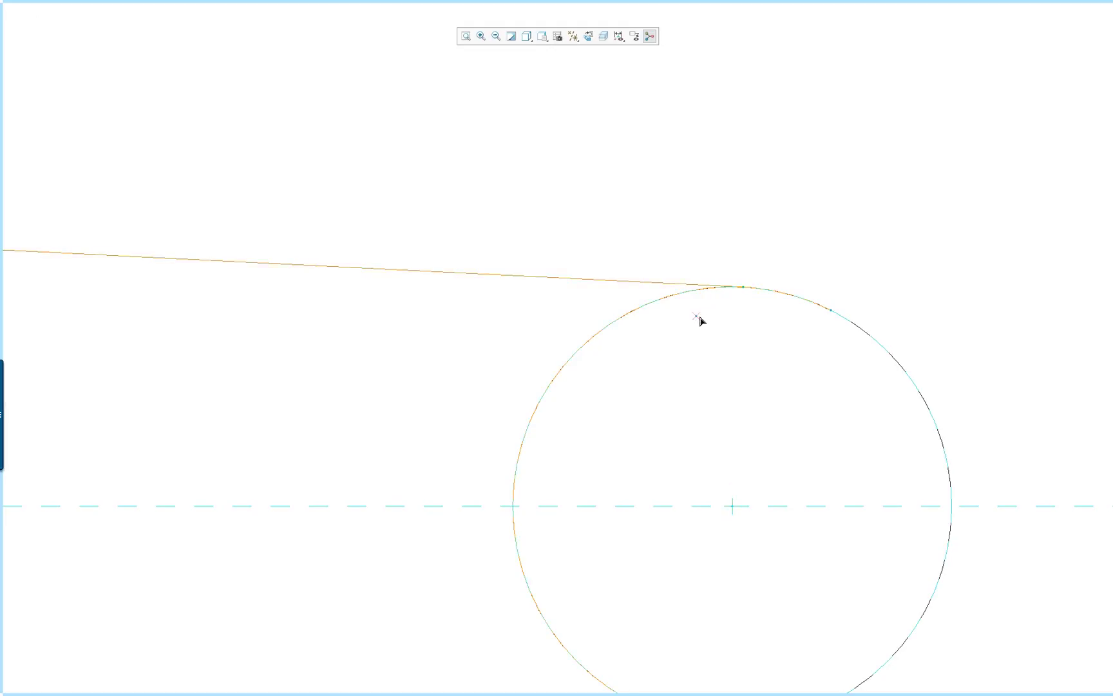
scroll(699, 316, "down", 3)
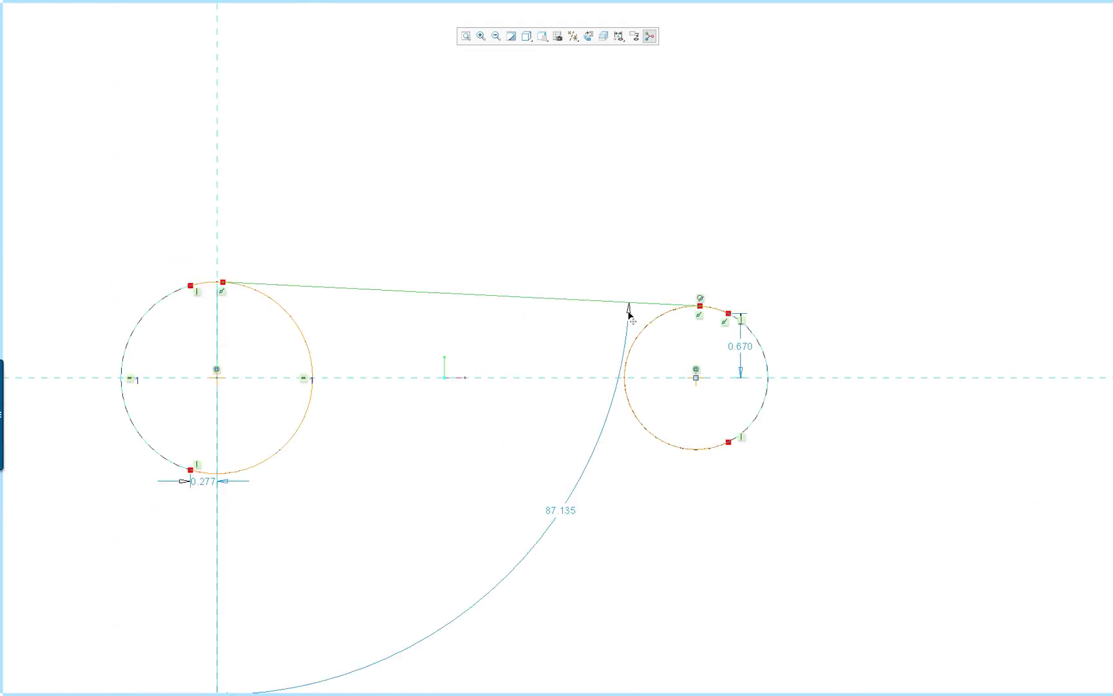
scroll(630, 306, "down", 2)
scroll(688, 299, "up", 3)
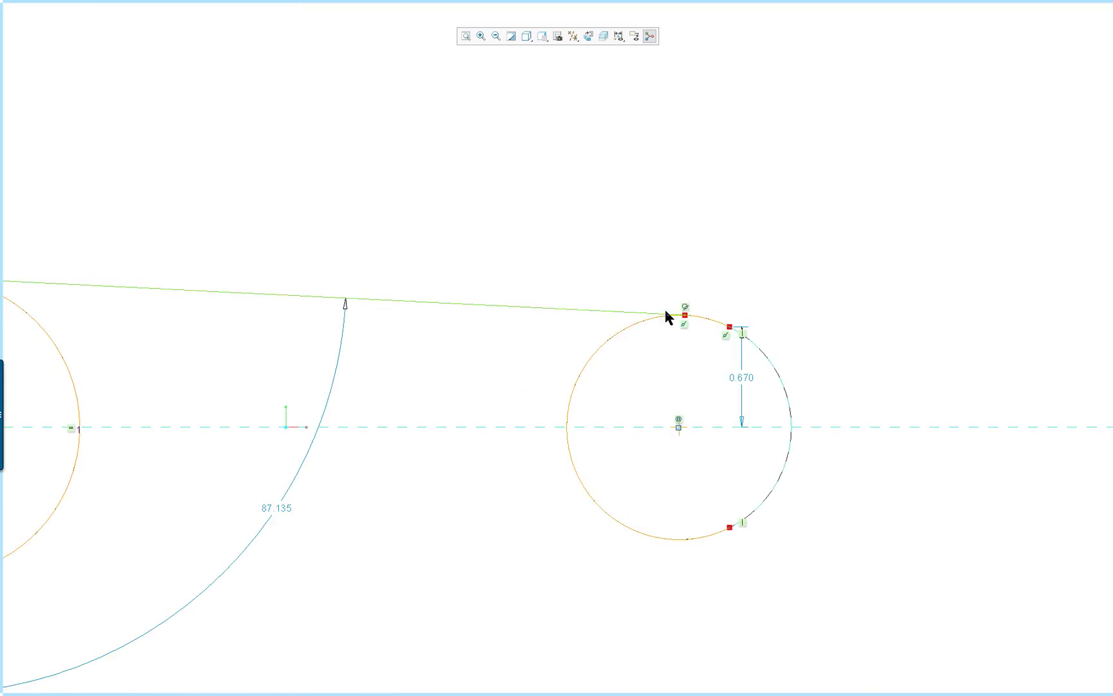
scroll(643, 308, "down", 3)
scroll(395, 327, "up", 5)
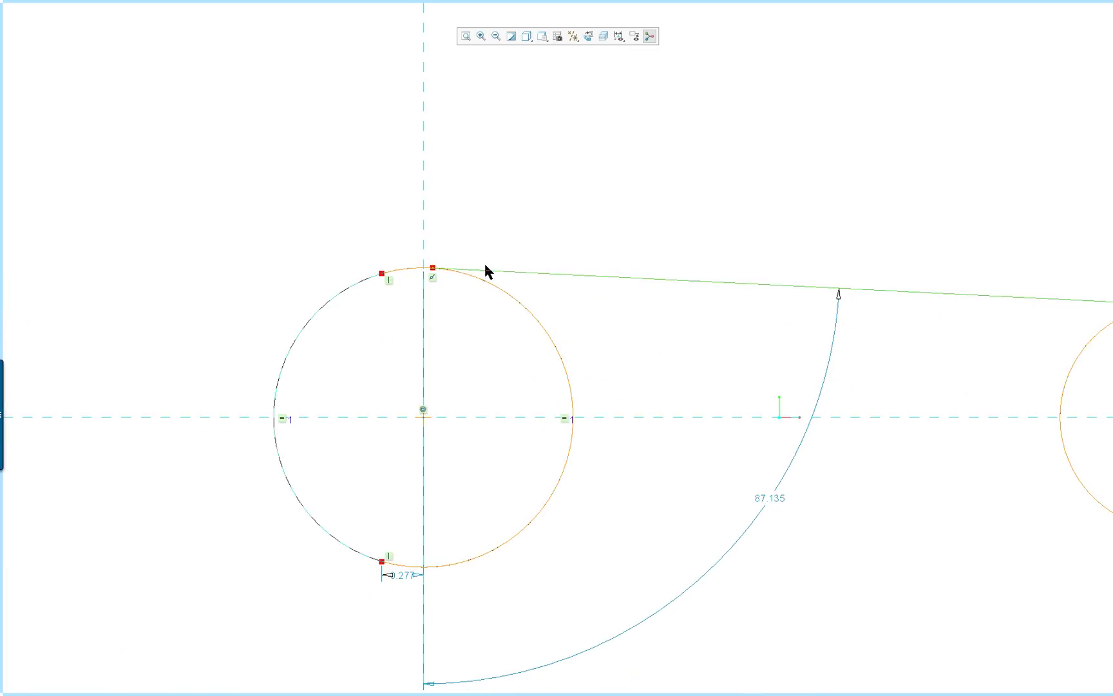
scroll(485, 268, "up", 1)
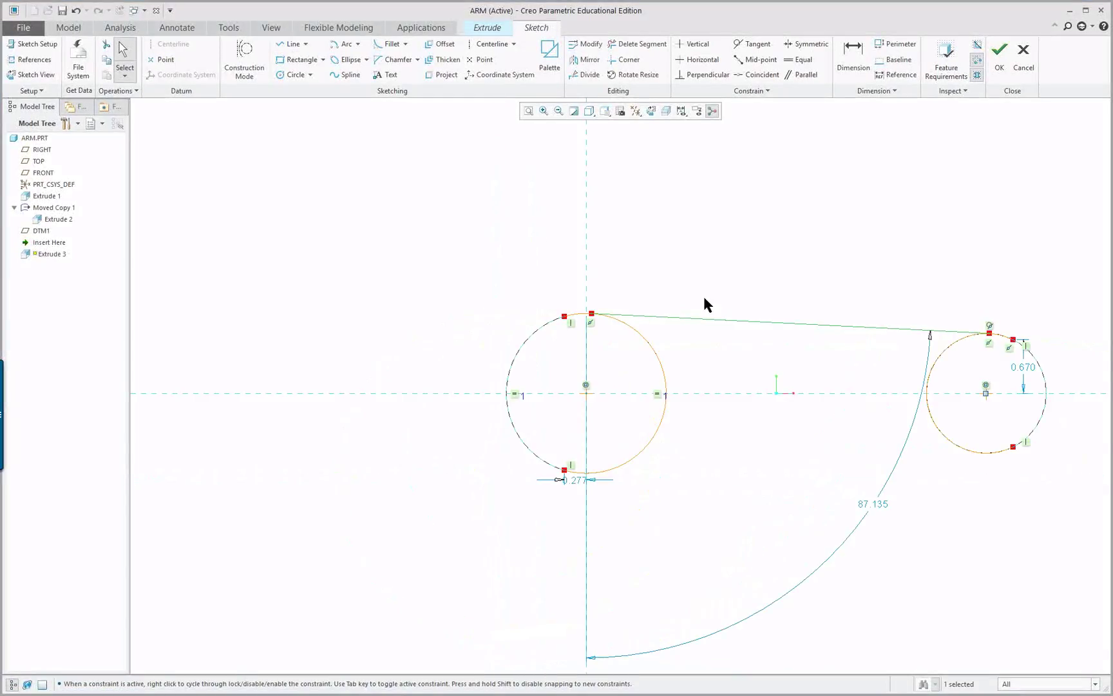
Step: Apply a Tangent constraint between the top line and the left boss arc
scroll(720, 295, "up", 1)
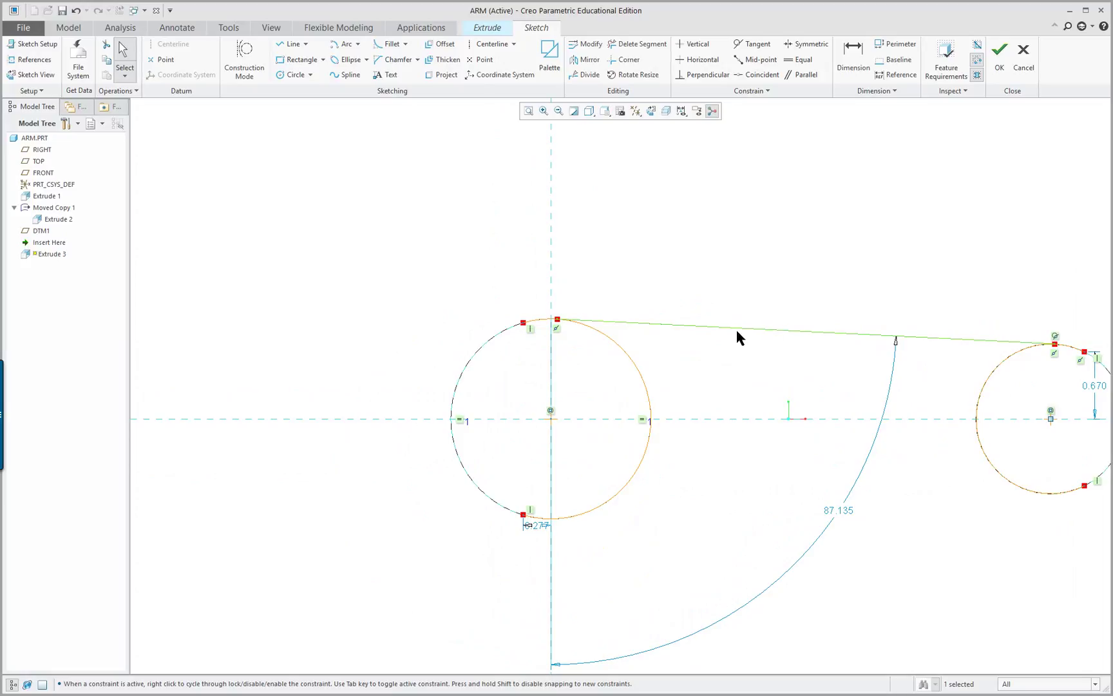
scroll(765, 332, "up", 2)
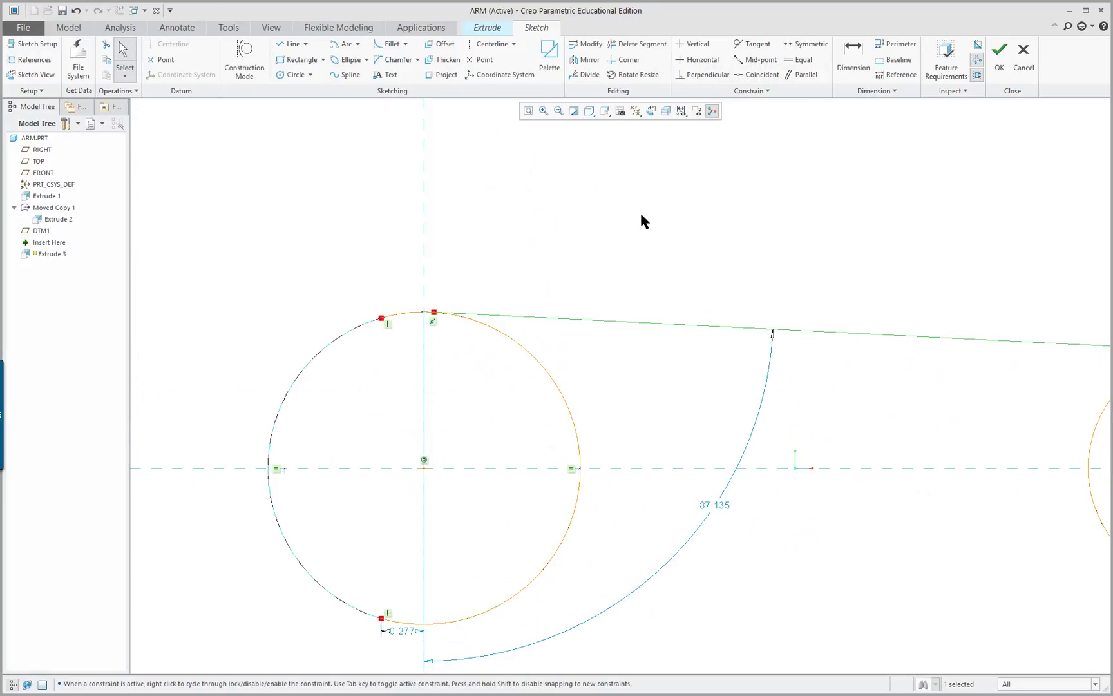
left_click(752, 44)
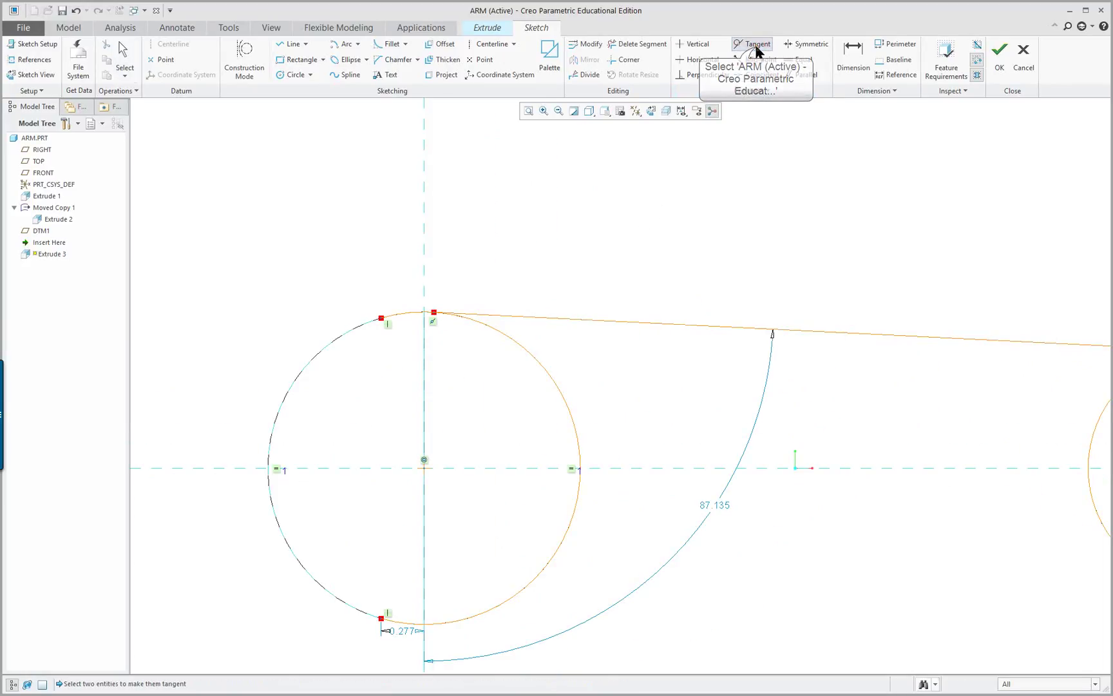
left_click(476, 331)
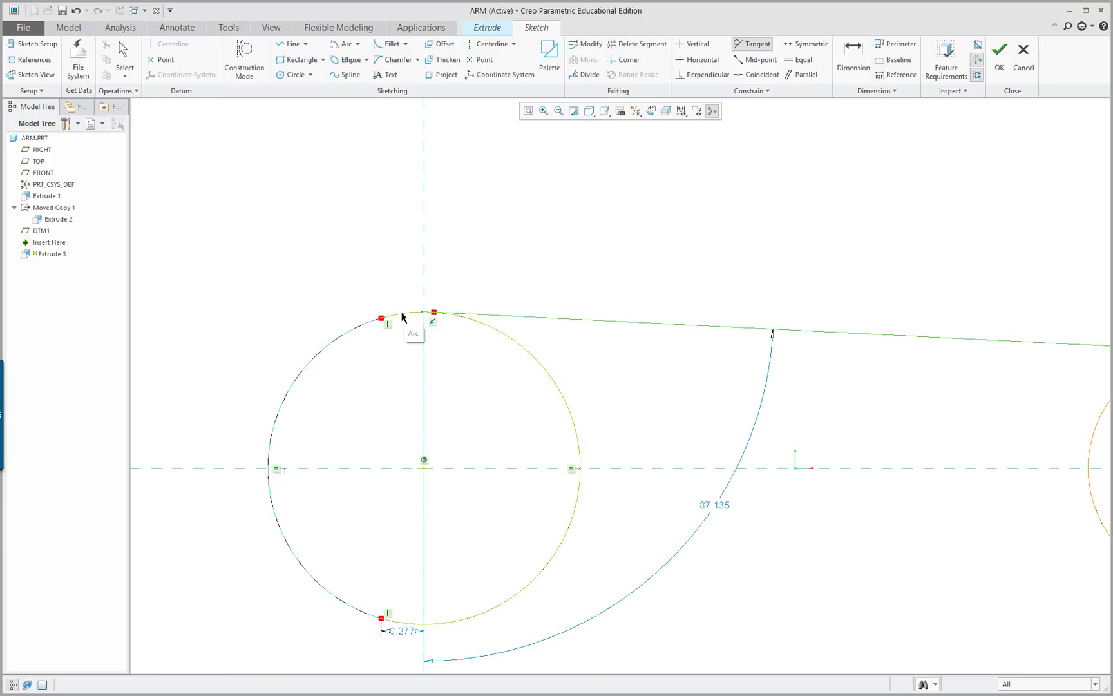
left_click(353, 335)
scroll(526, 262, "down", 5)
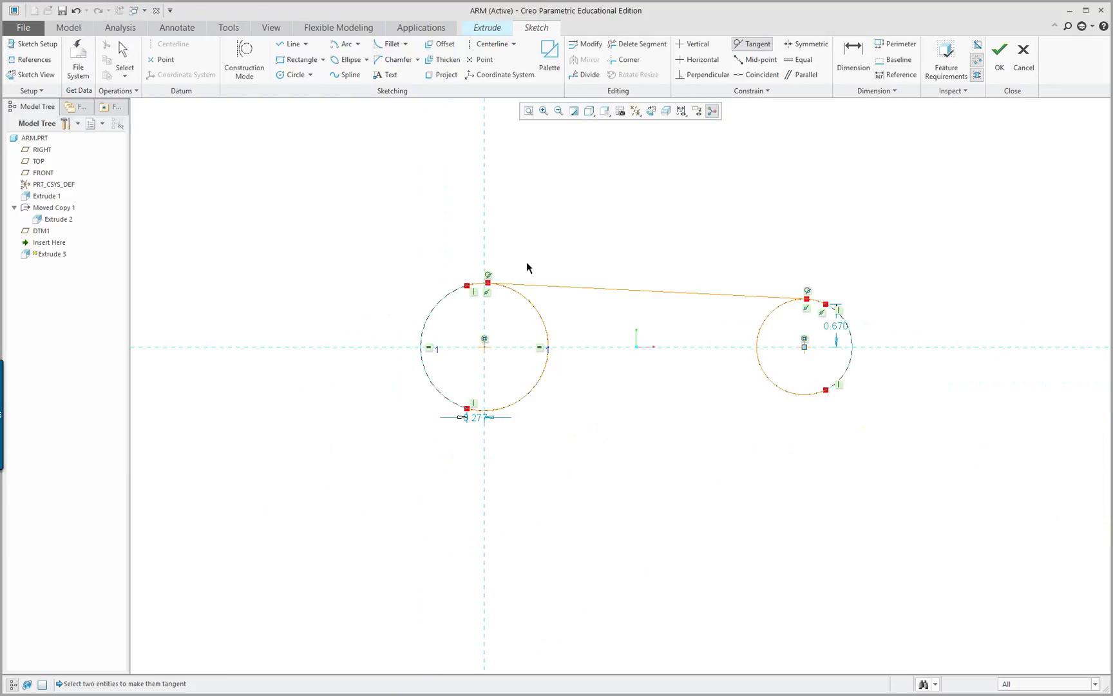
scroll(621, 420, "up", 2)
right_click(640, 254)
left_click(650, 239)
scroll(813, 396, "up", 1)
scroll(786, 415, "up", 1)
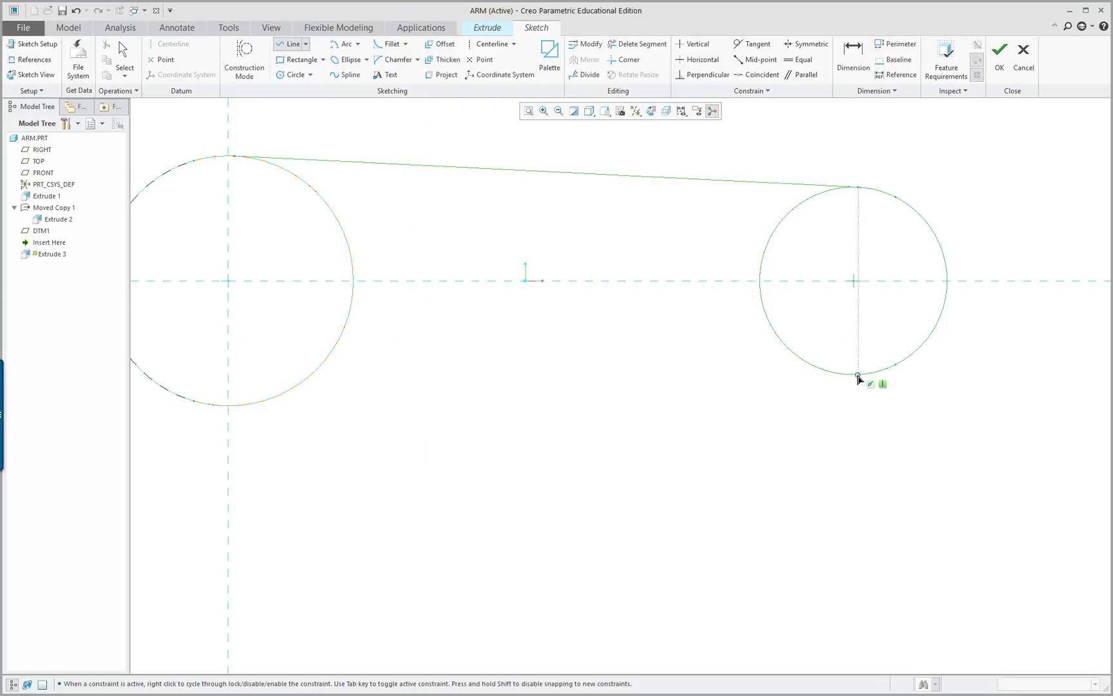
Step: Draw a bottom line from the right boss's lower edge to the left boss's lower edge
left_click(864, 375)
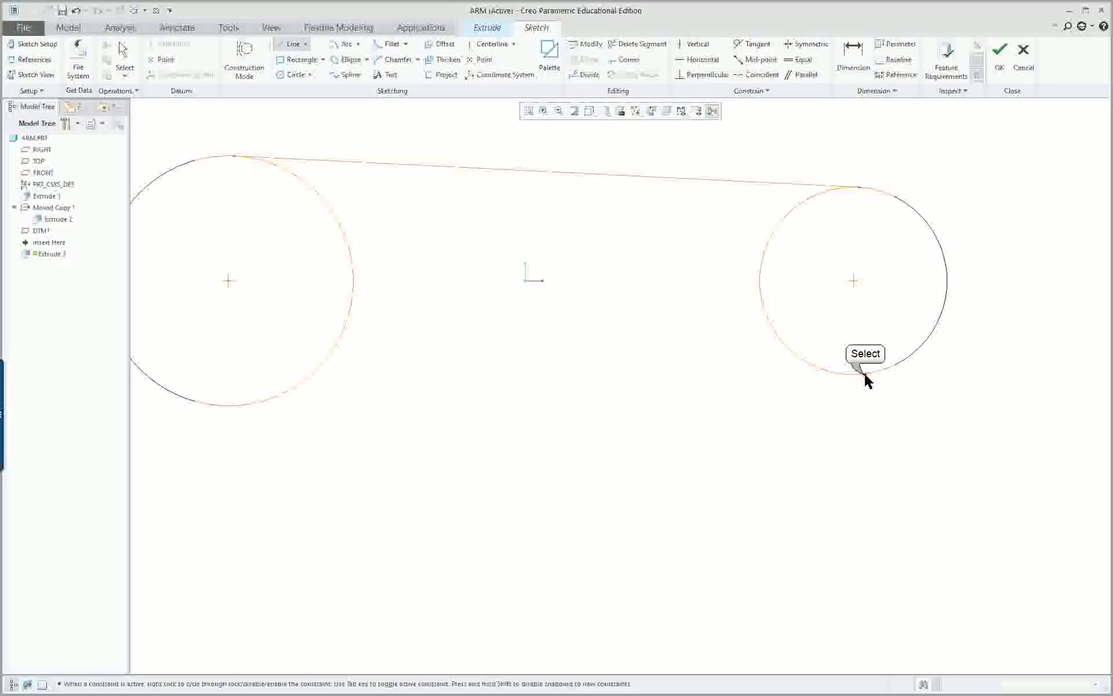
left_click(236, 408)
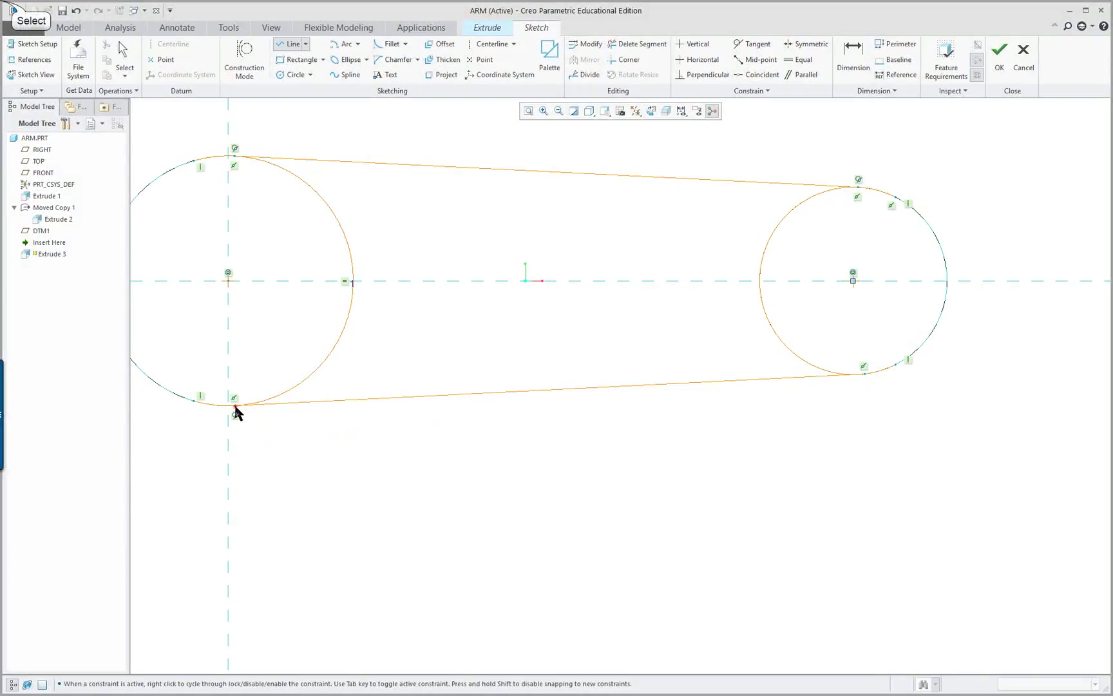
middle_click(294, 440)
middle_click(301, 438)
scroll(337, 439, "up", 3)
scroll(315, 440, "down", 3)
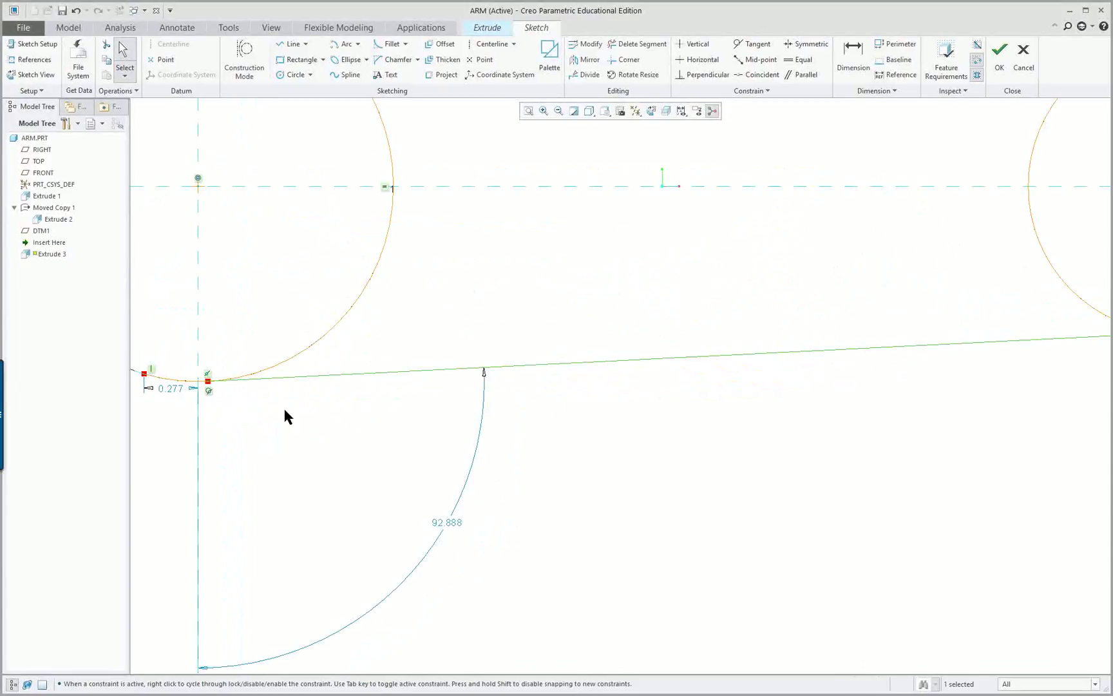
scroll(356, 438, "up", 3)
scroll(700, 424, "down", 4)
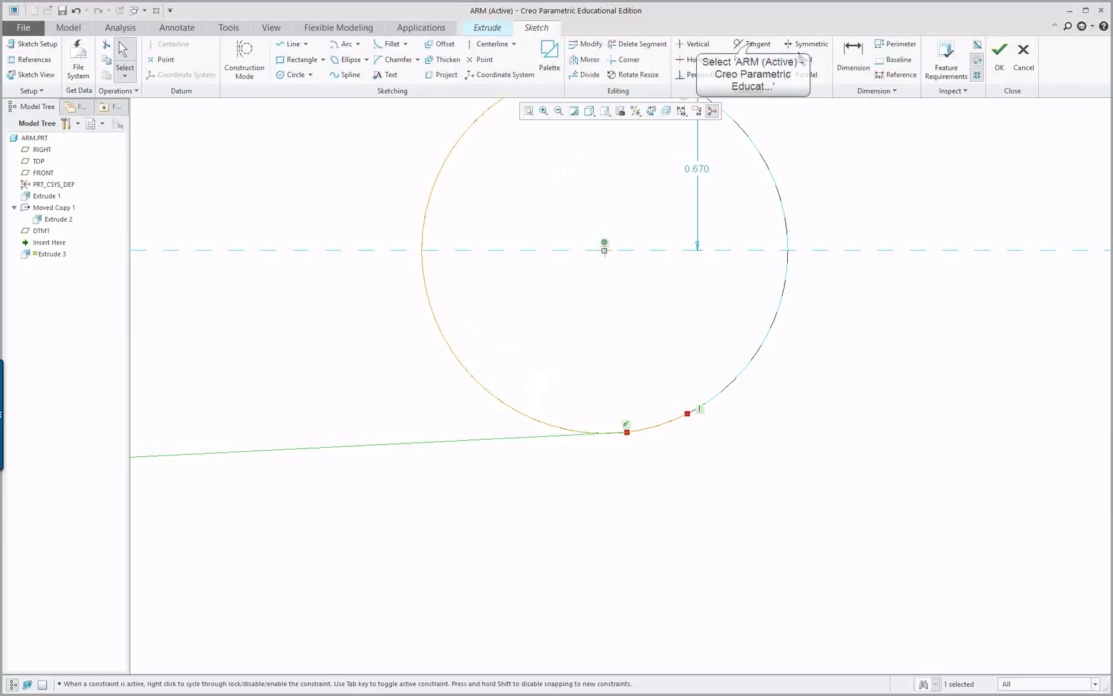
Step: Make the bottom line tangent to the right boss arc
left_click(754, 45)
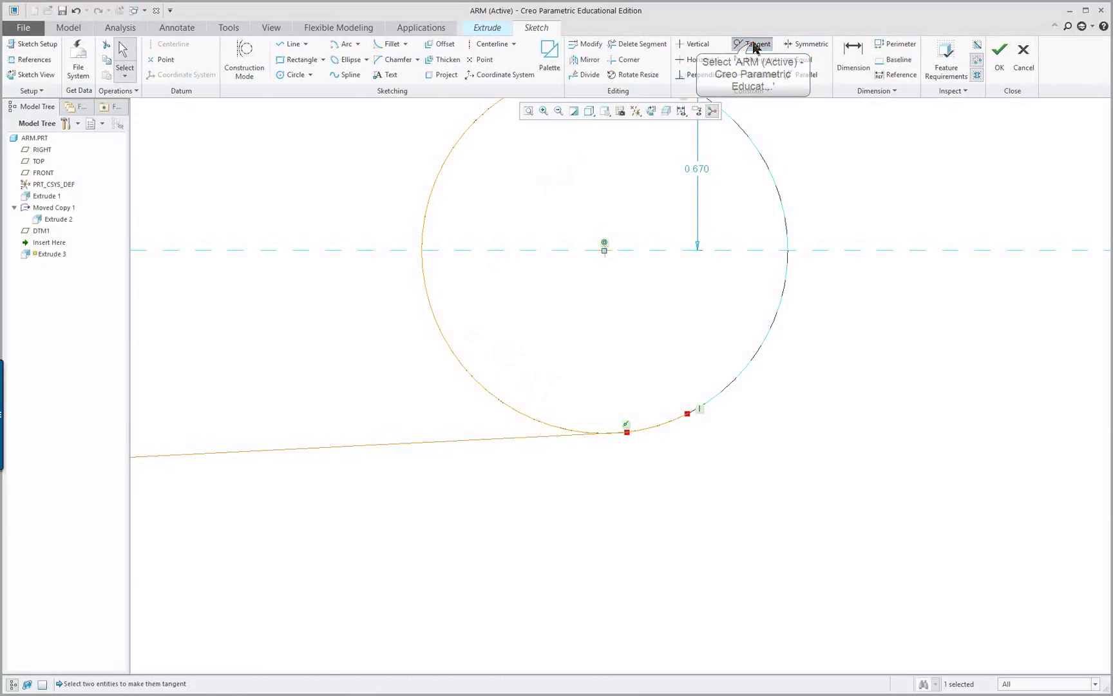
left_click(547, 436)
left_click(697, 406)
scroll(750, 458, "up", 2)
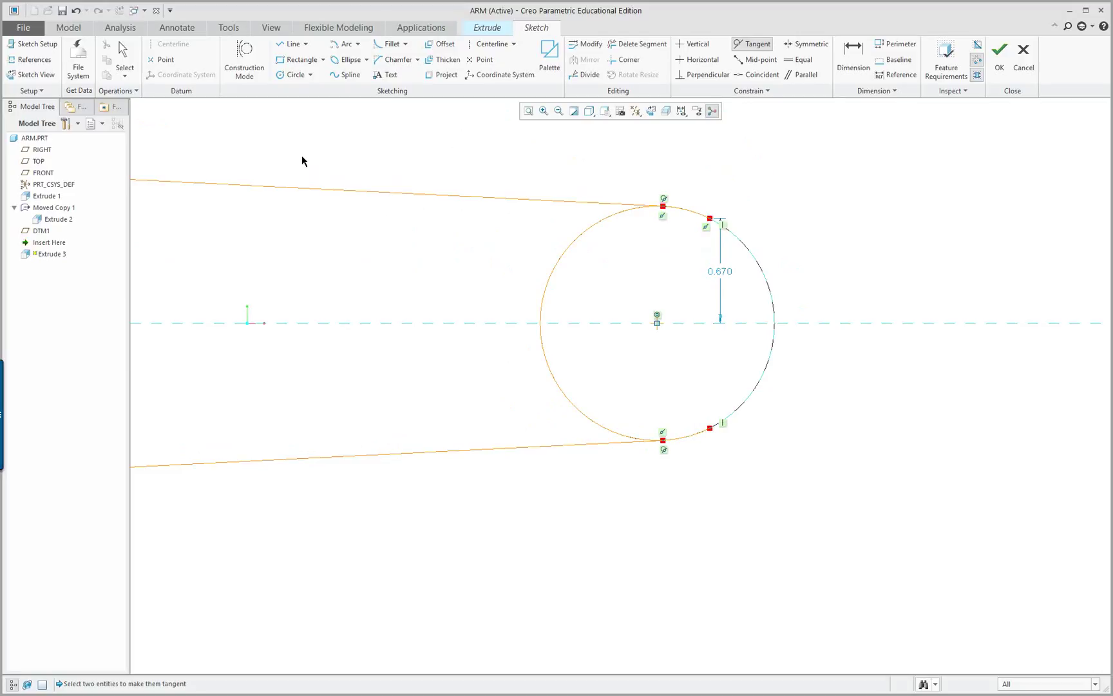
scroll(309, 161, "up", 3)
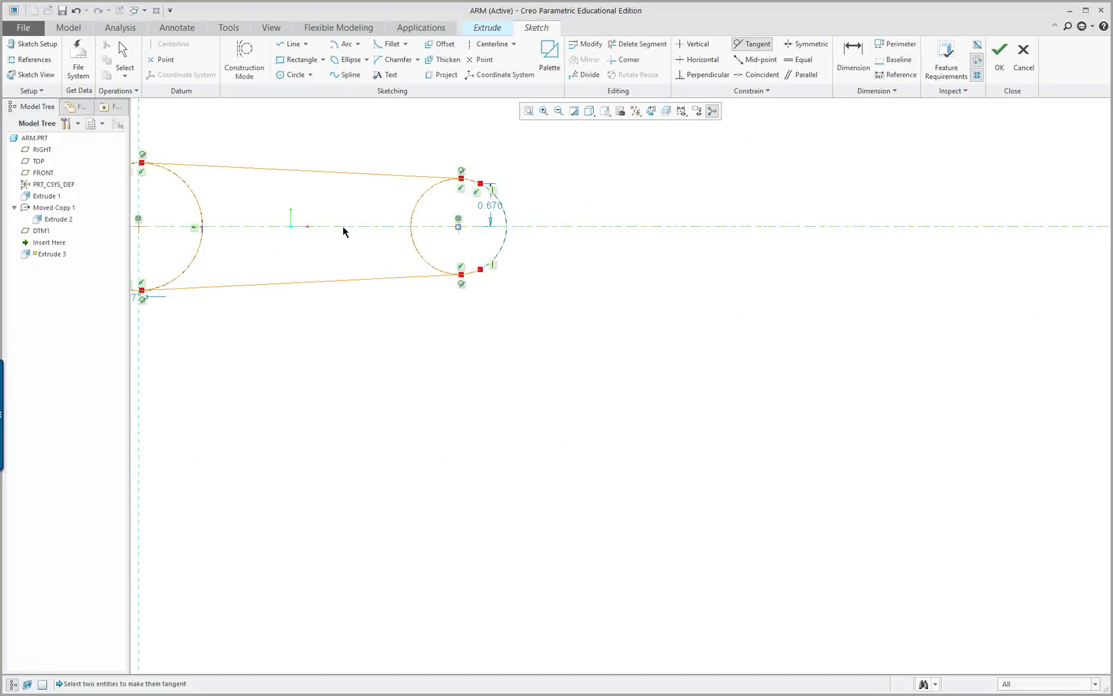
mouse_move(346, 249)
middle_mouse_down()
mouse_move(455, 360)
mouse_move(525, 380)
middle_mouse_up()
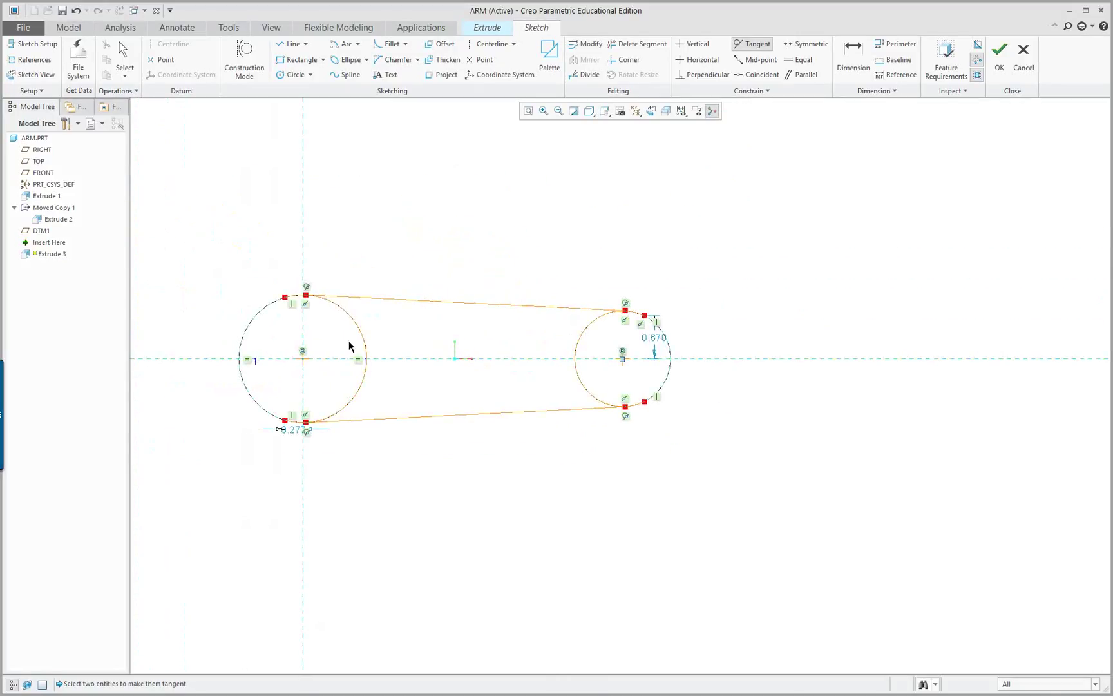
scroll(331, 338, "down", 2)
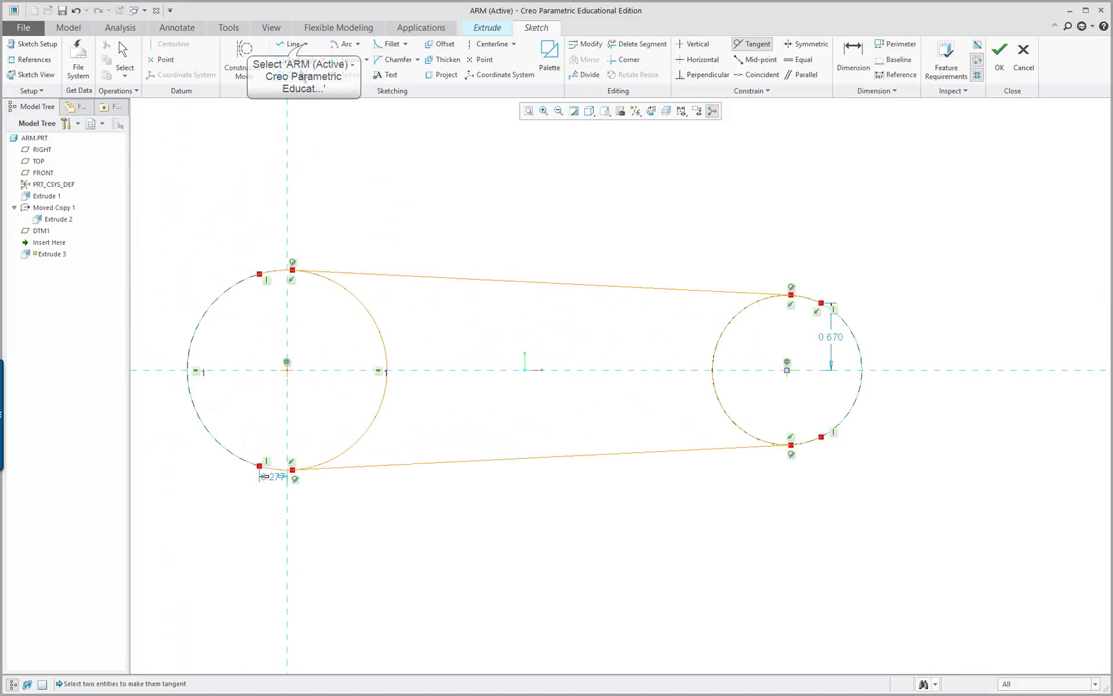
left_click(305, 44)
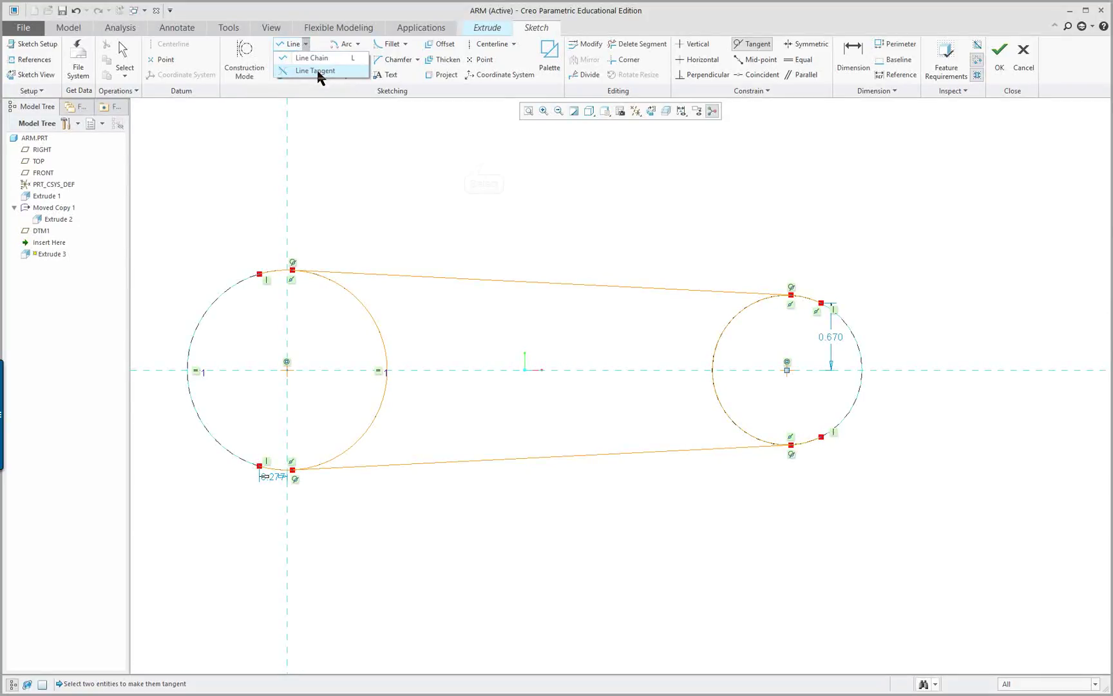
left_click(484, 162)
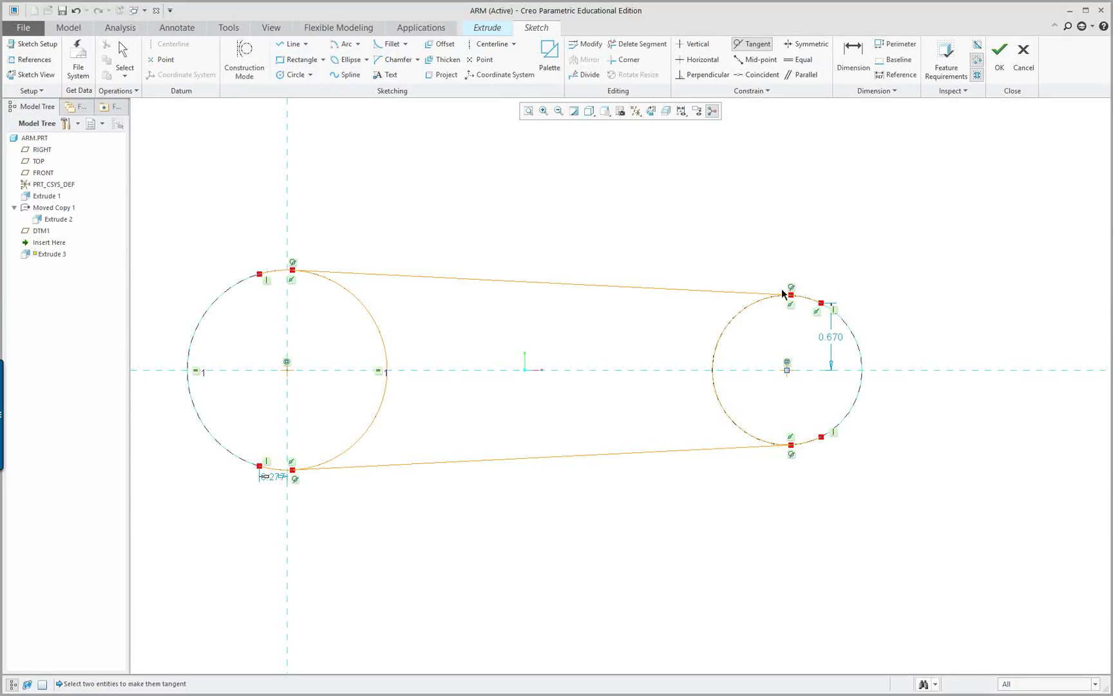
scroll(217, 371, "down", 1)
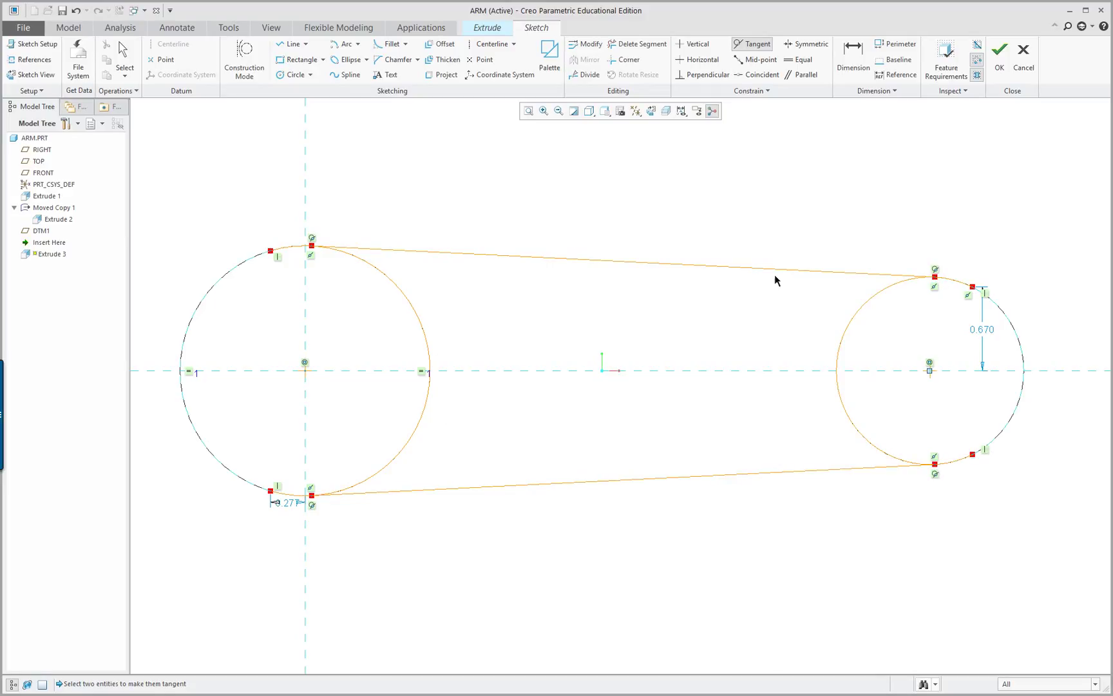
Step: Trim the stray arcs off both bosses and check the sketch's Feature Requirements
left_click(635, 44)
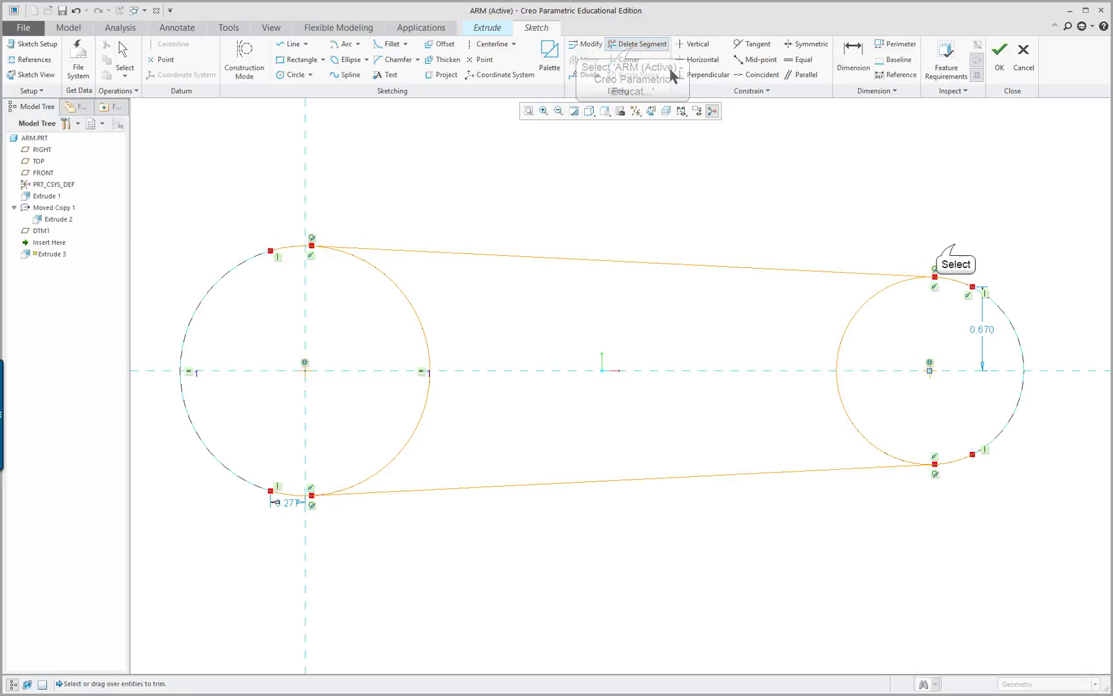
left_click(954, 281)
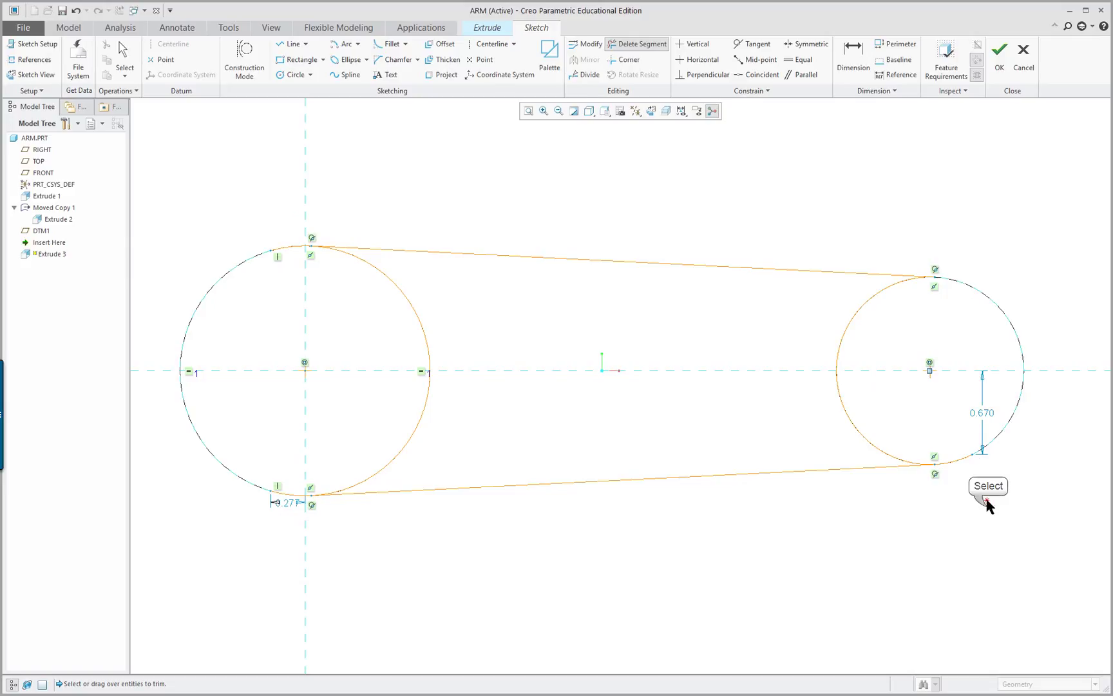
scroll(275, 247, "down", 2)
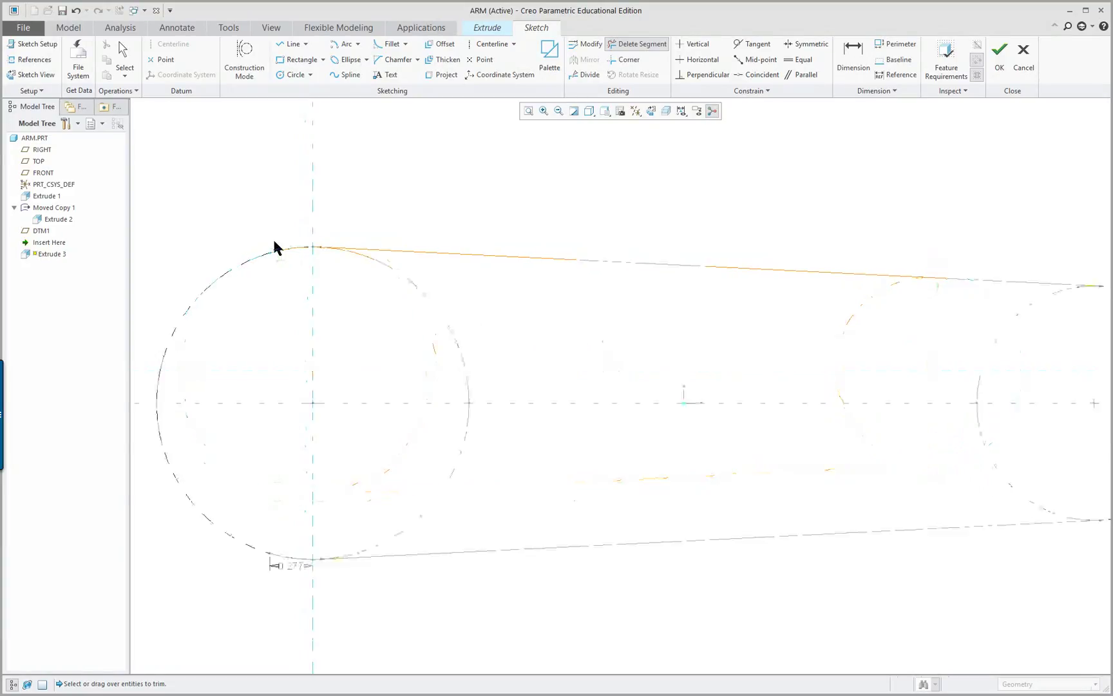
scroll(290, 244, "up", 3)
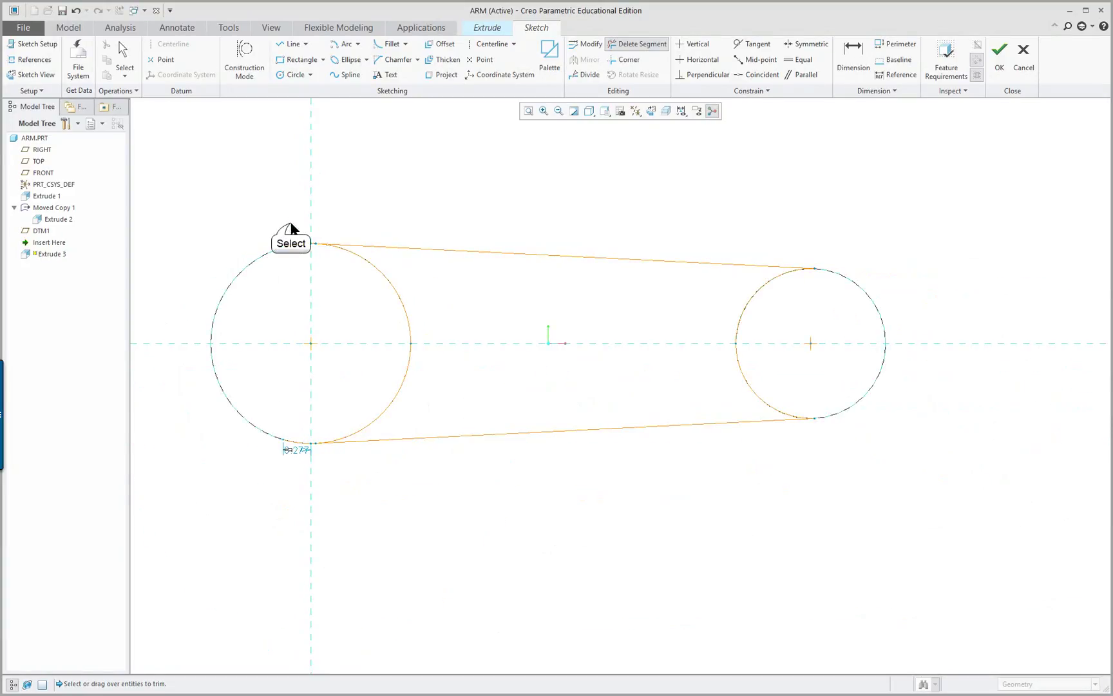
mouse_move(291, 227)
left_mouse_down()
mouse_move(290, 447)
mouse_move(303, 457)
left_mouse_up()
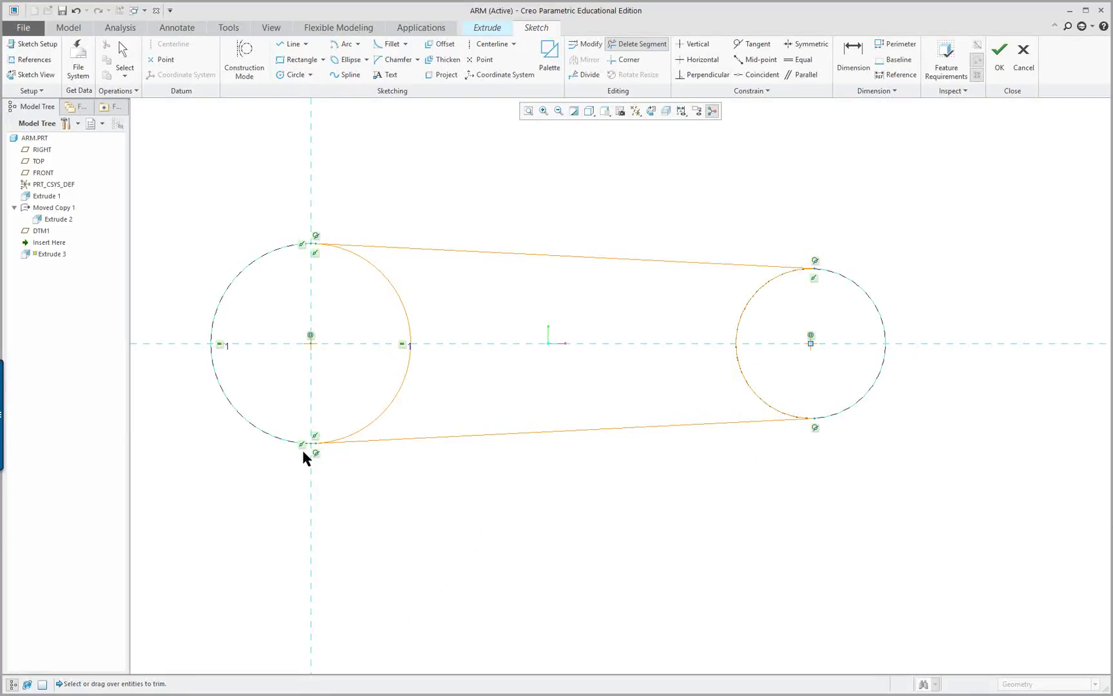
middle_click(479, 296)
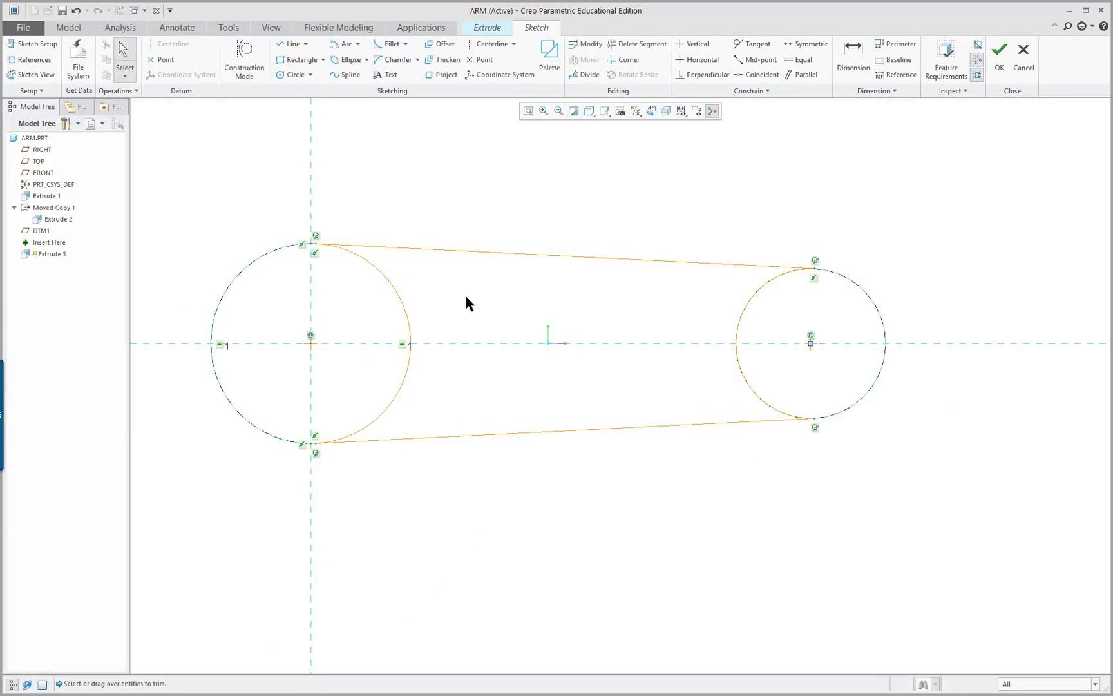
scroll(456, 294, "up", 1)
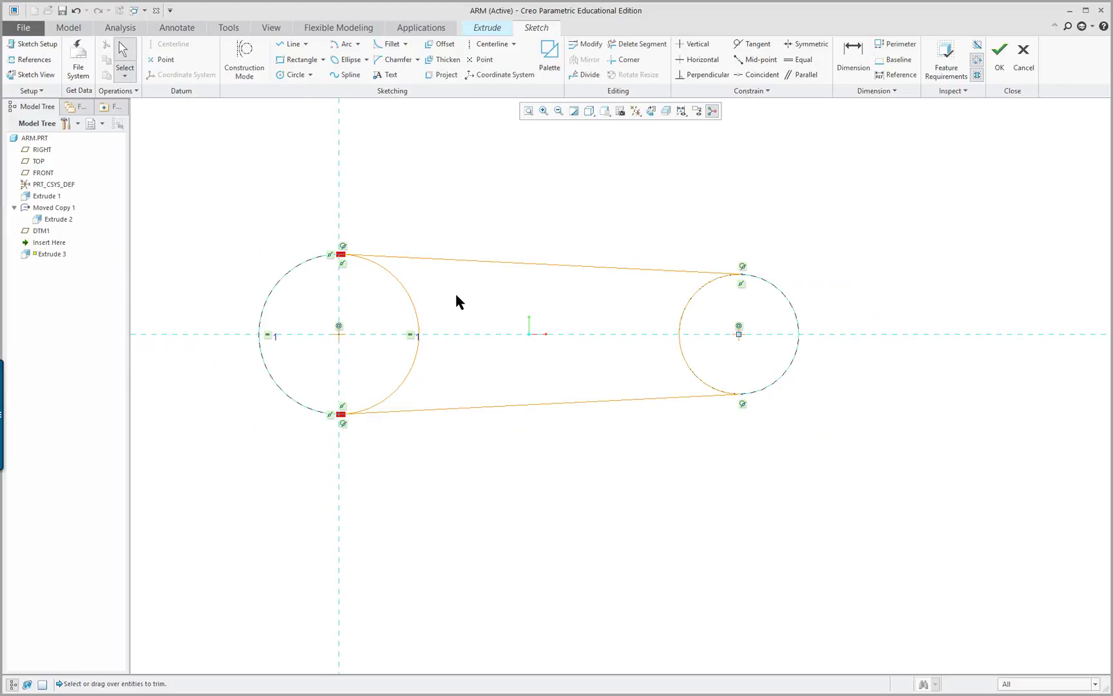
left_click(944, 63)
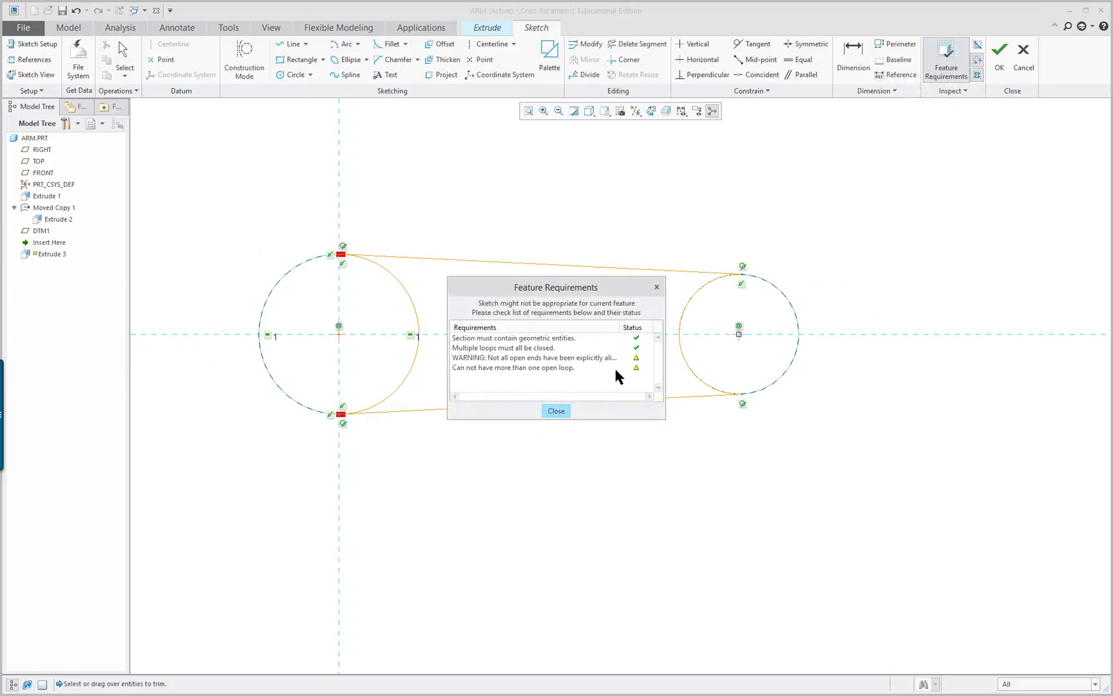
left_click(555, 411)
Step: Trim the leftover bit at the left boss's top join to close the shaded profile
scroll(353, 265, "up", 5)
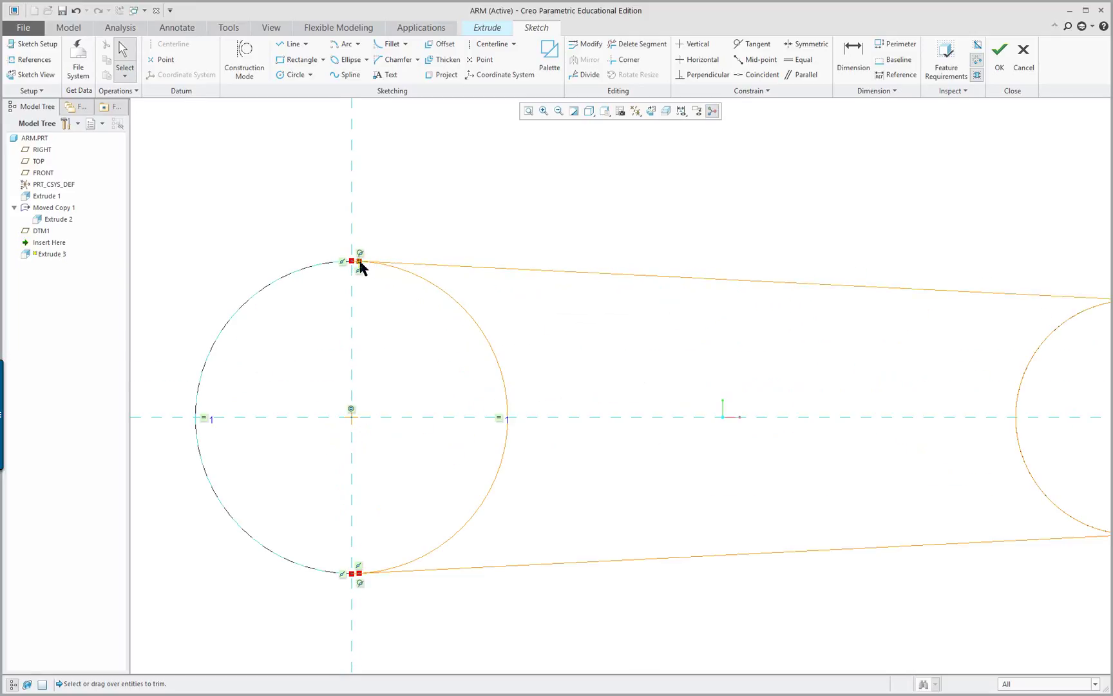
scroll(354, 264, "up", 5)
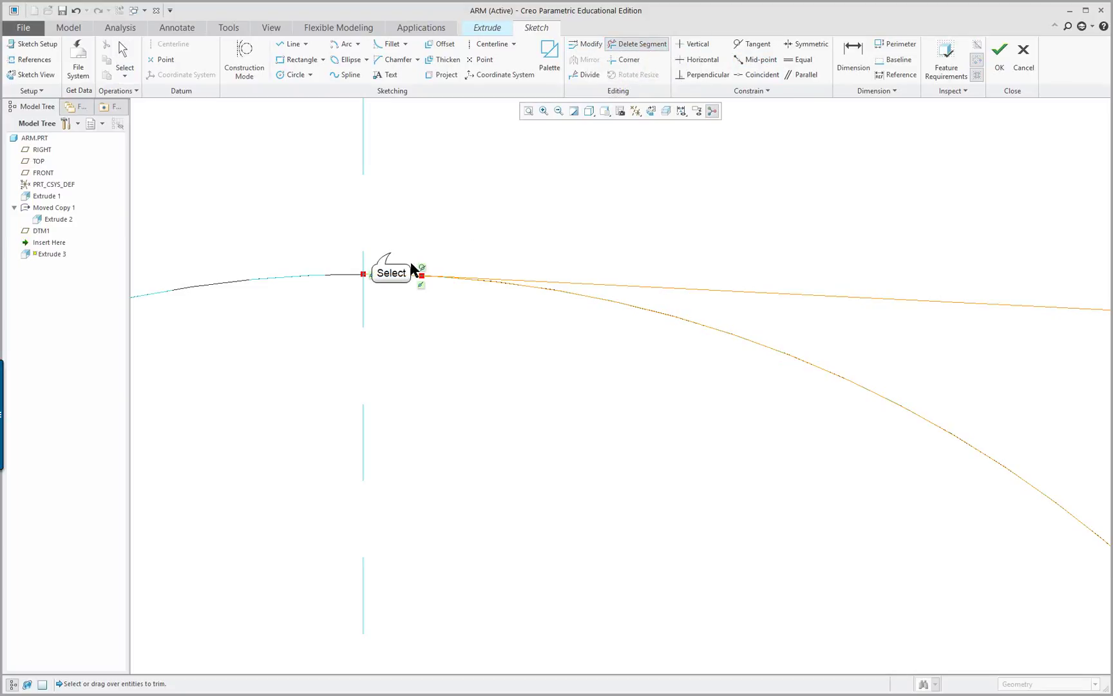
scroll(427, 340, "down", 6)
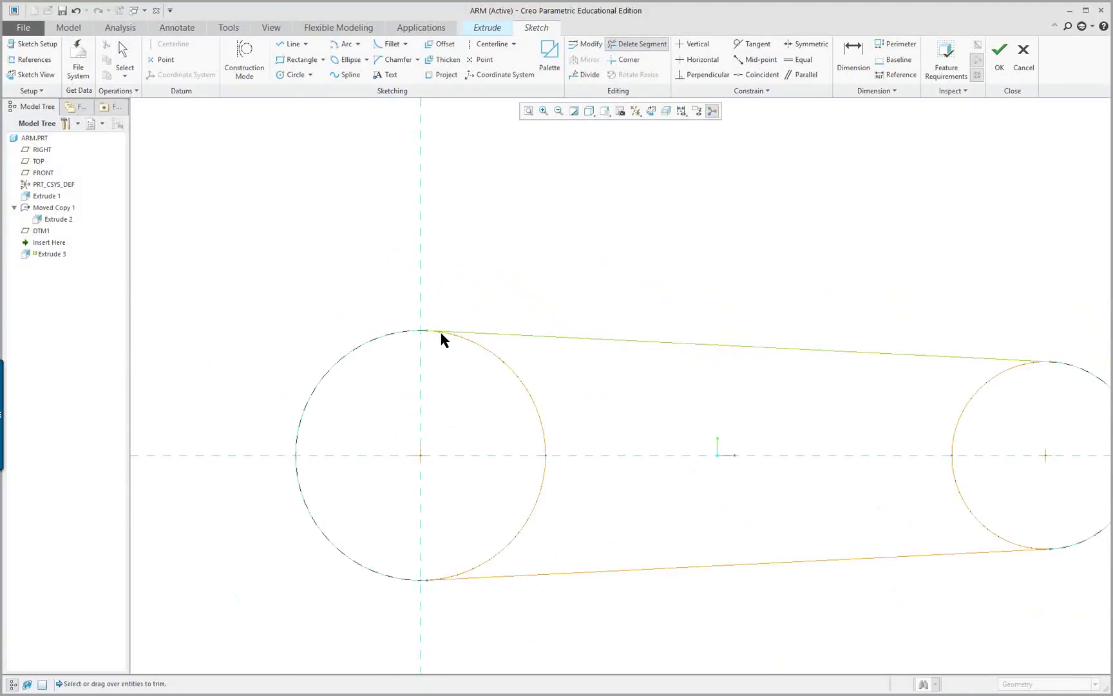
scroll(417, 452, "up", 5)
scroll(527, 350, "up", 2)
scroll(509, 294, "up", 3)
left_click_drag(472, 332, 477, 377)
scroll(483, 380, "down", 6)
middle_click(722, 235)
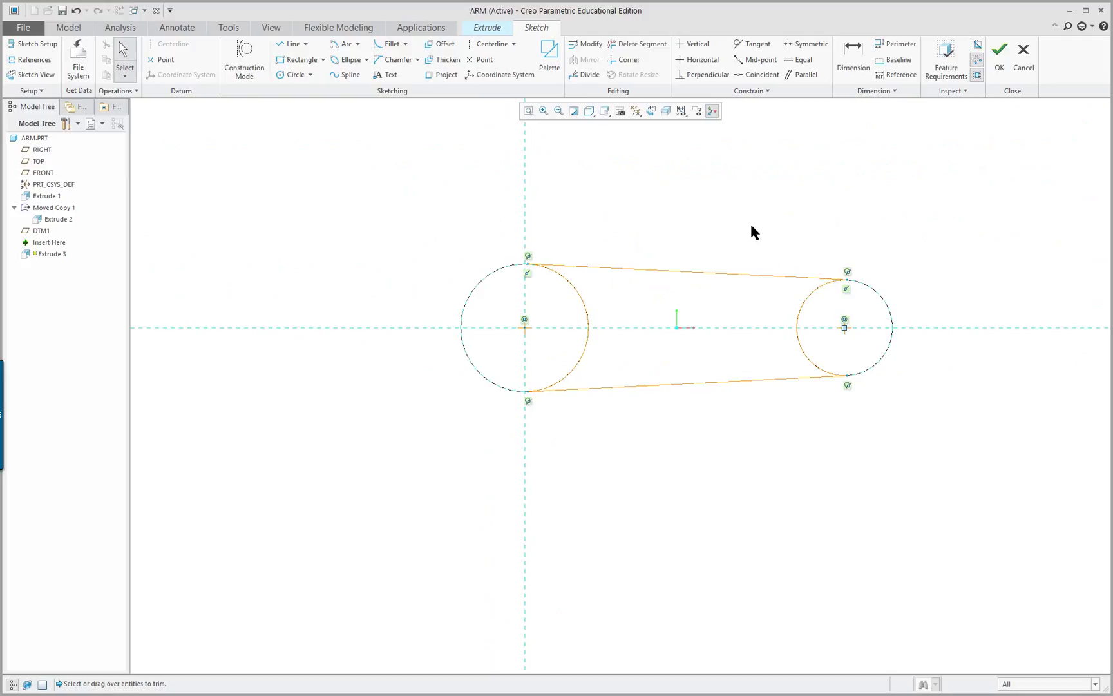
scroll(949, 257, "up", 2)
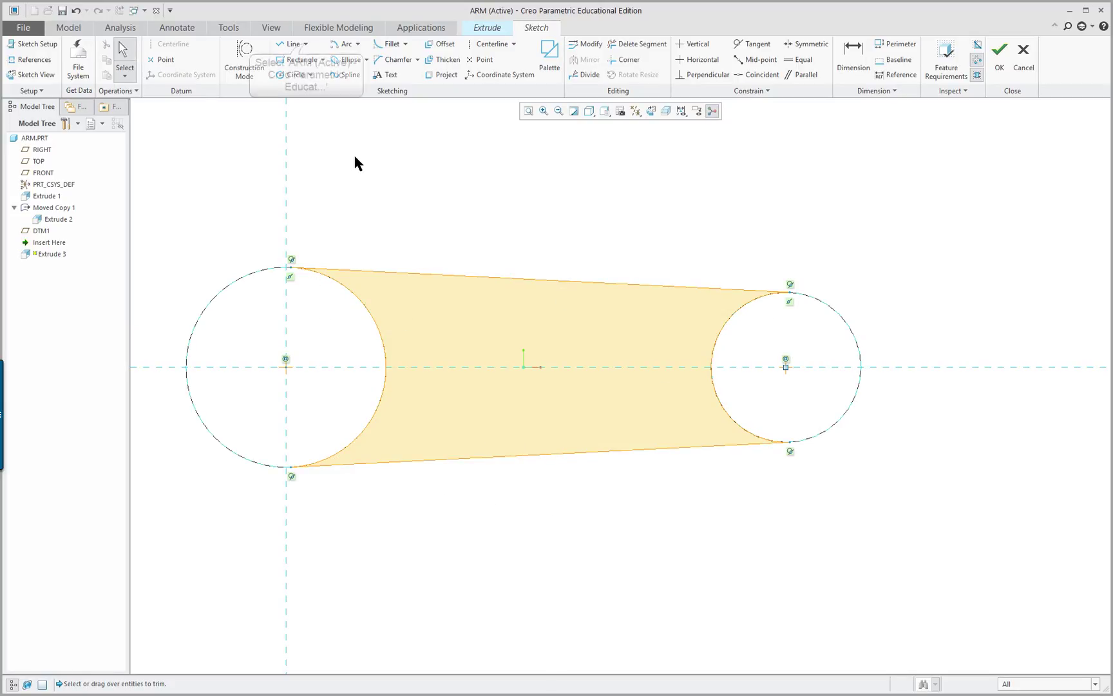
Step: Accept the web sketch so Extrude 3 previews the arm profile 1.814 deep
left_click(307, 44)
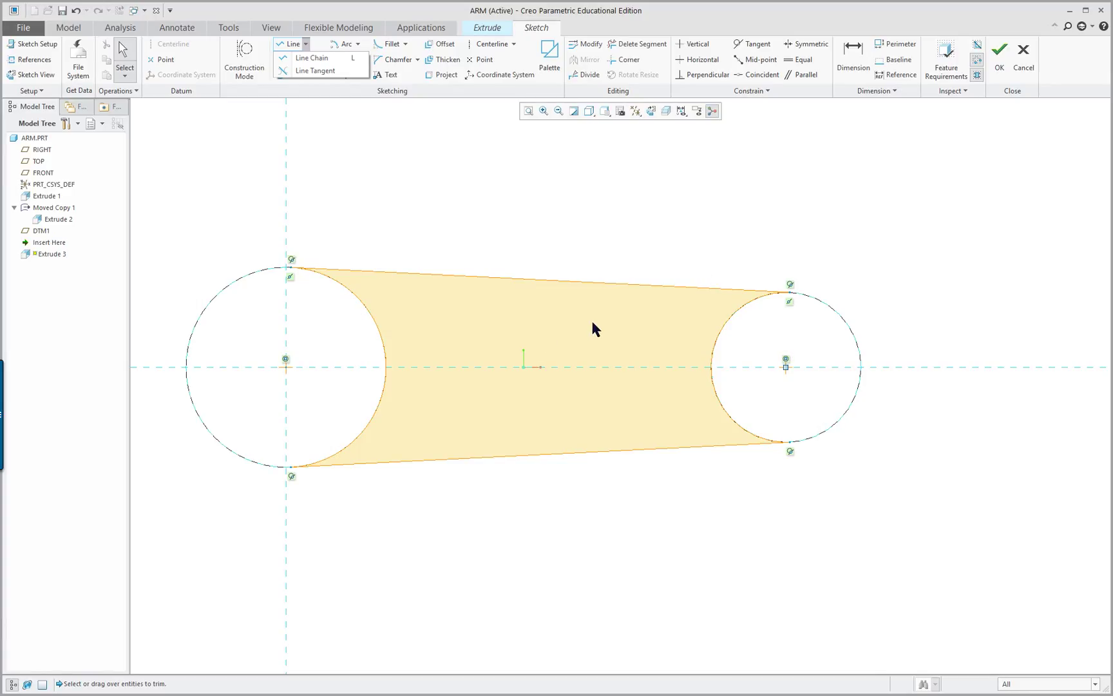
left_click(594, 223)
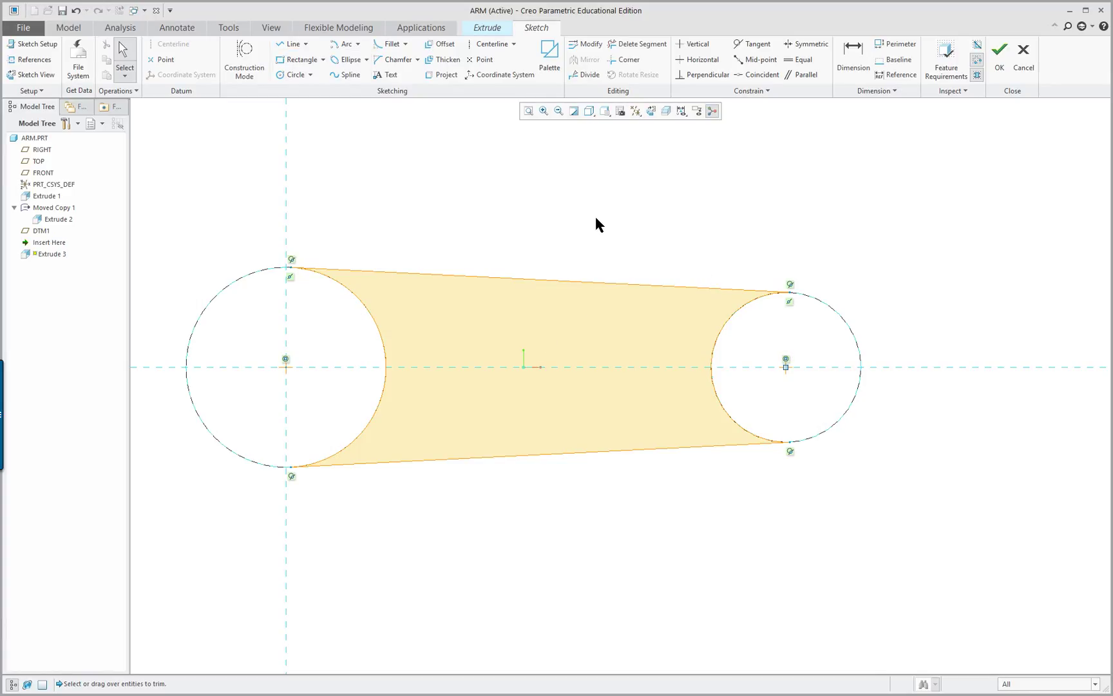
right_click(611, 189)
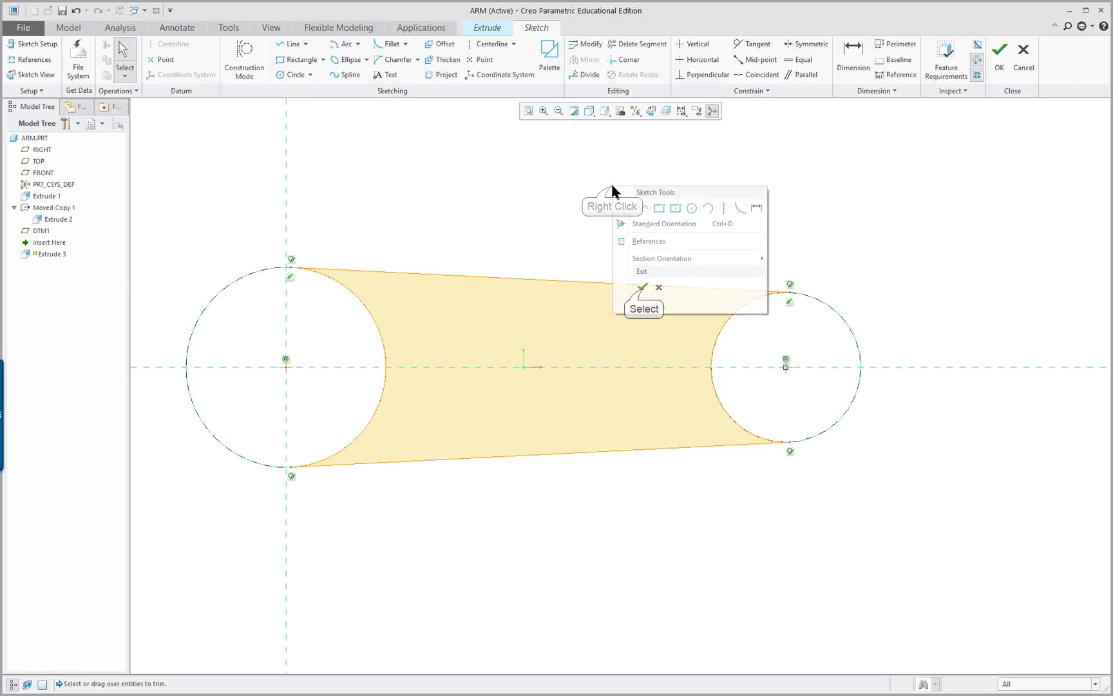
left_click(641, 286)
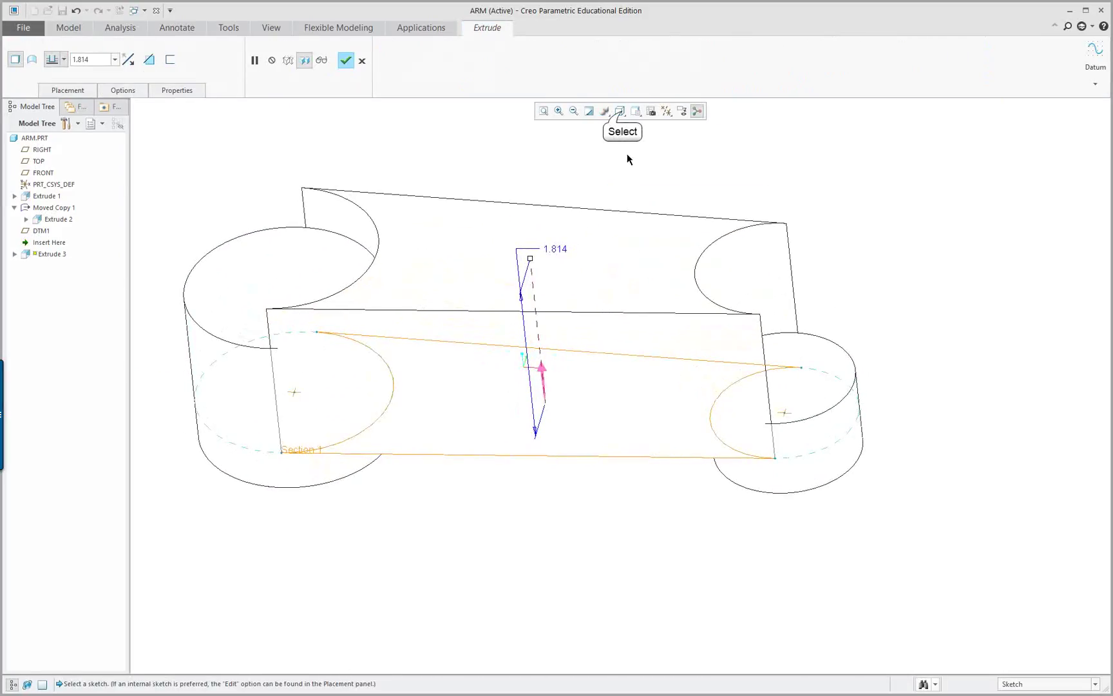
Step: Switch to Shading With Edges and make the extrusion symmetric, trying depths 0.750 and 0.500
left_click(620, 111)
left_click(637, 137)
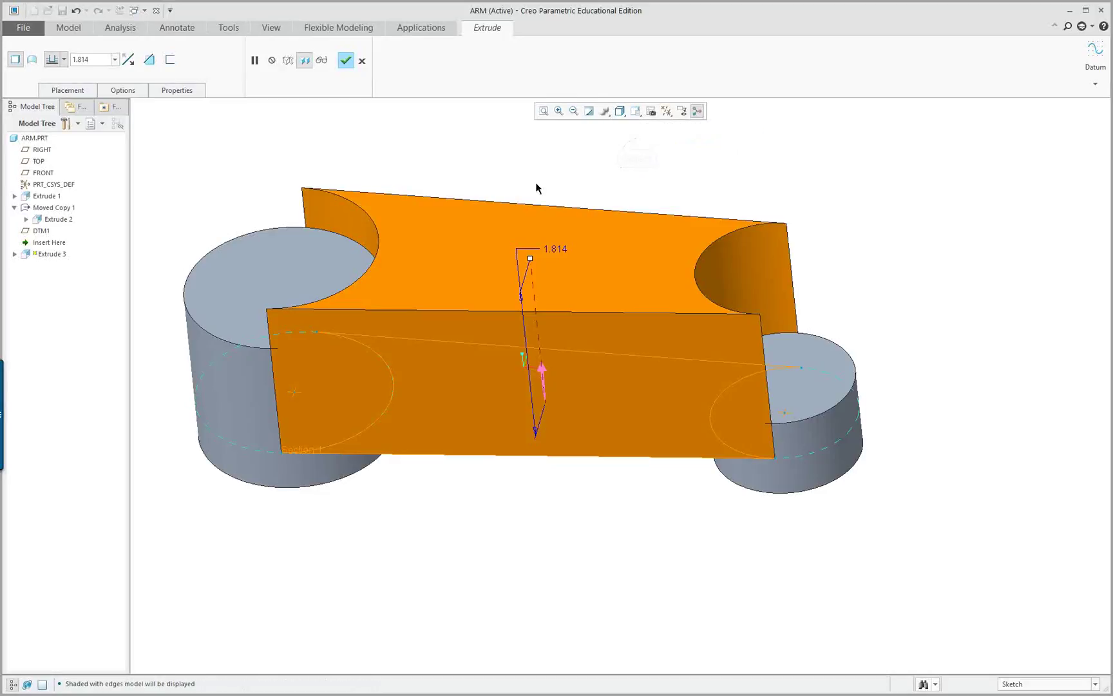
right_click(532, 262)
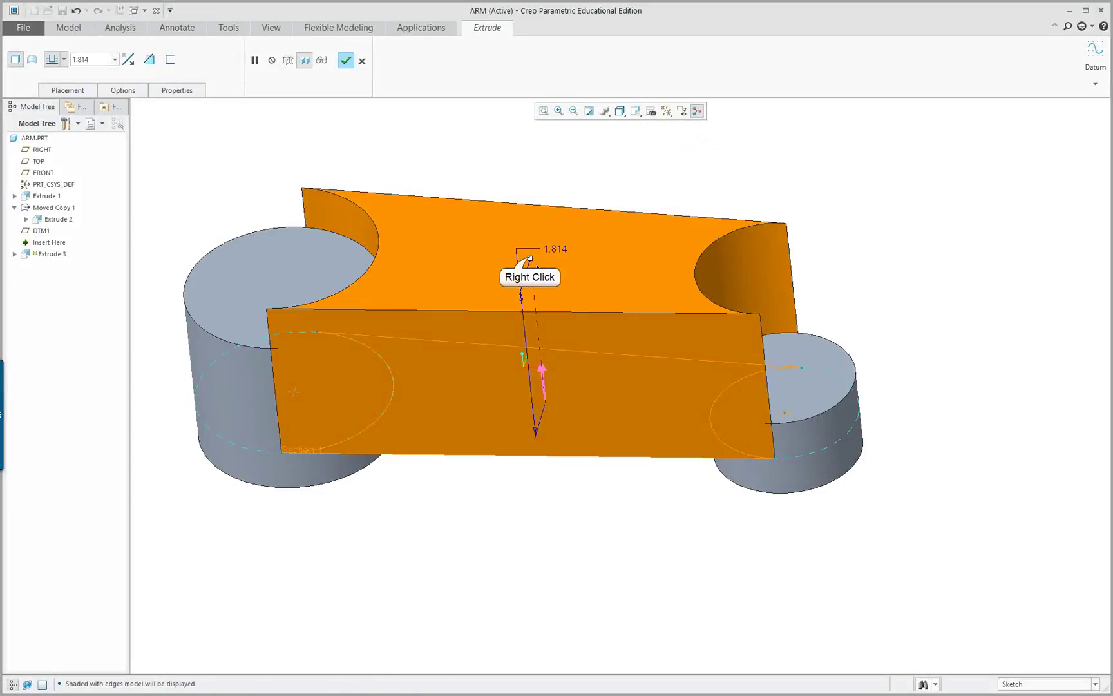
left_click(556, 298)
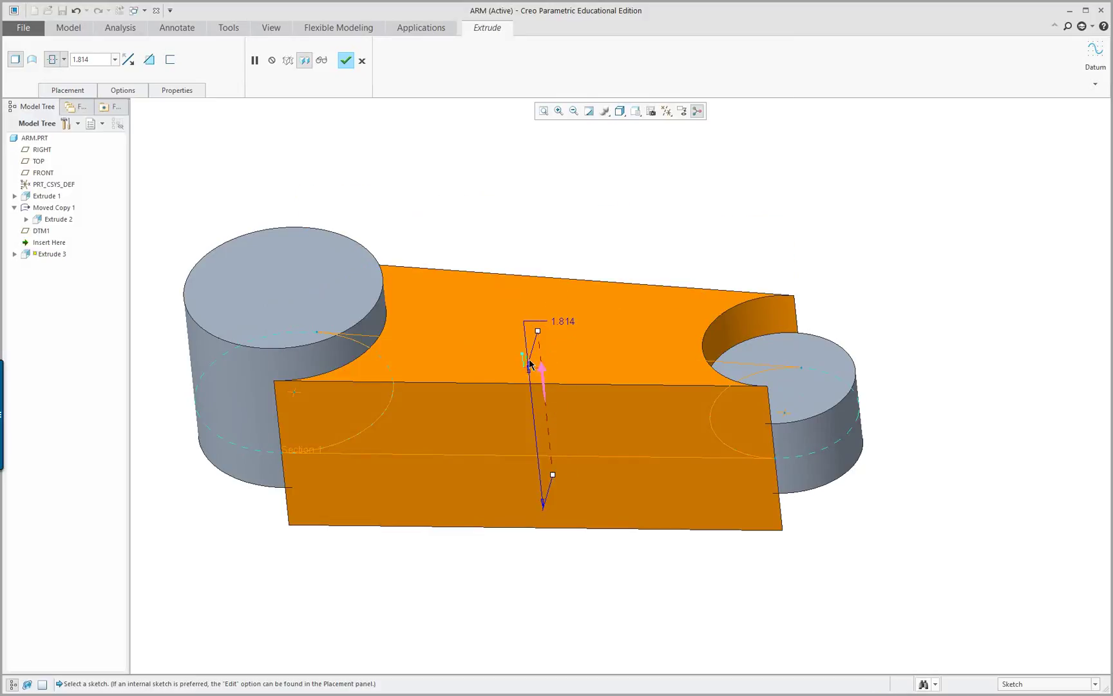
double_click(565, 320)
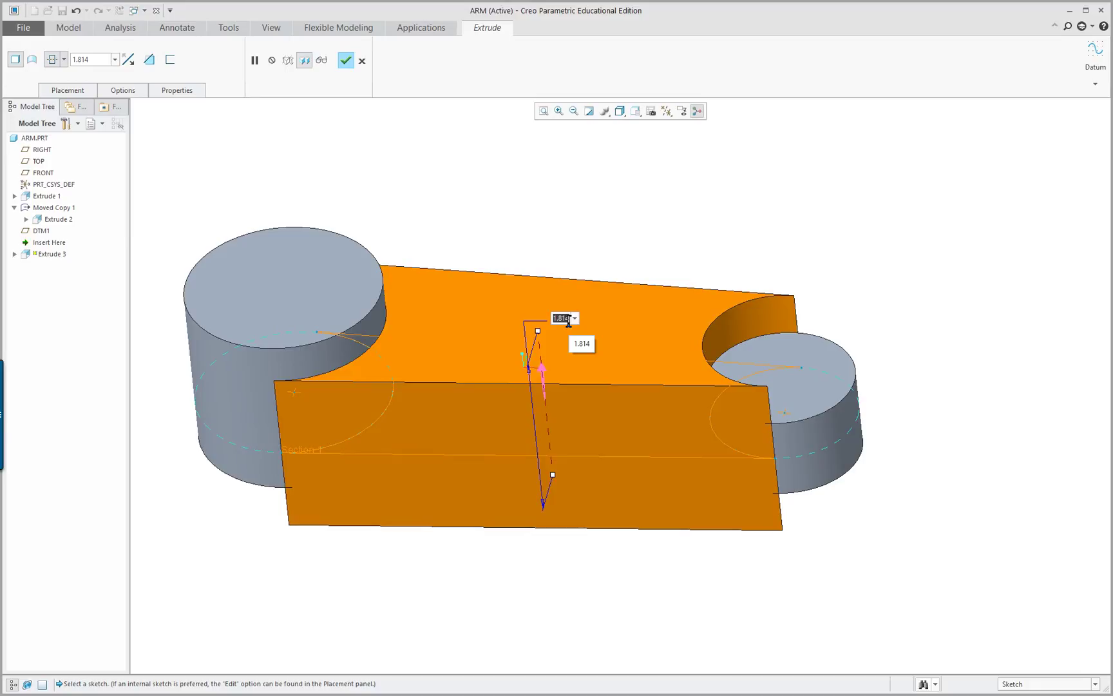
key("BackSpace")
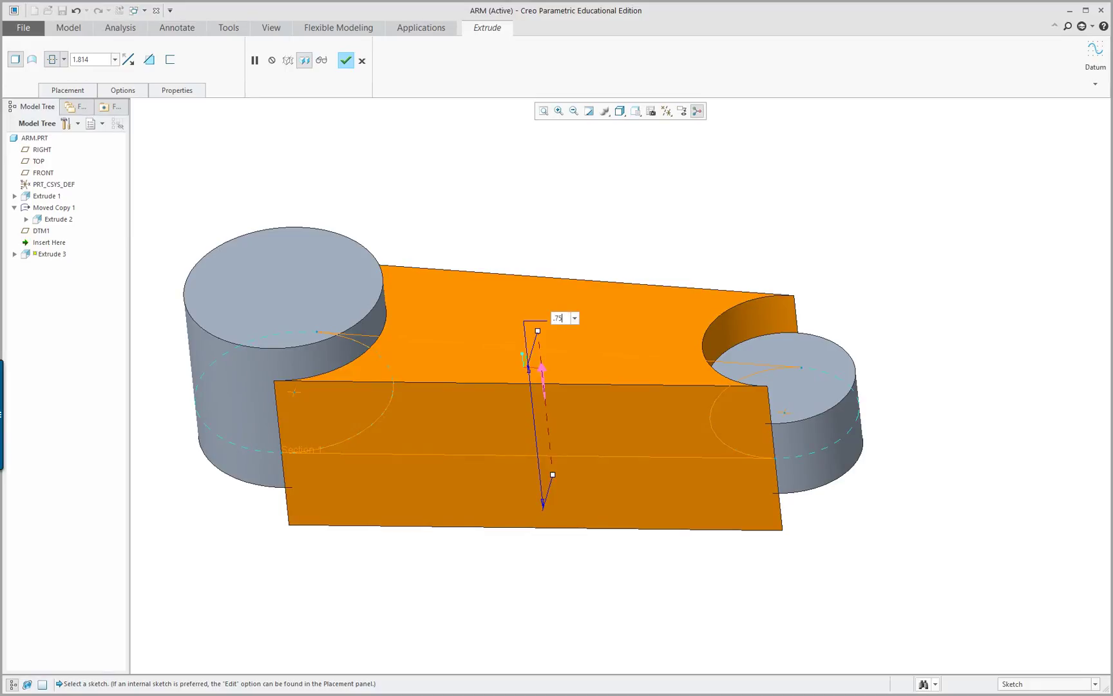
key("Return")
double_click(567, 363)
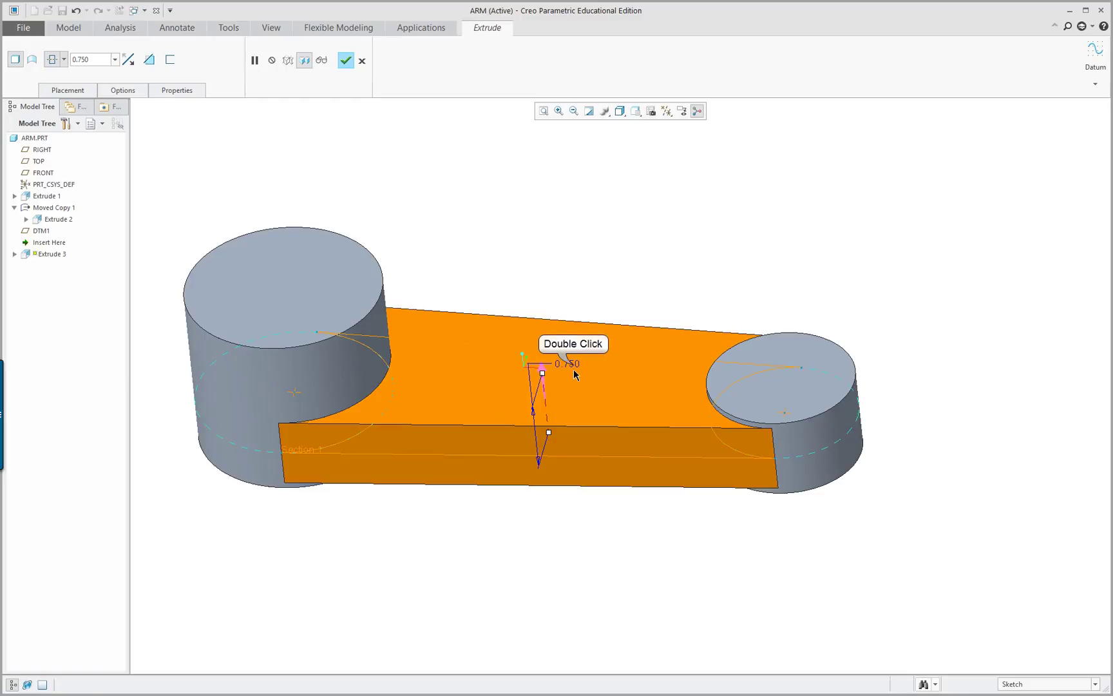
type(".5")
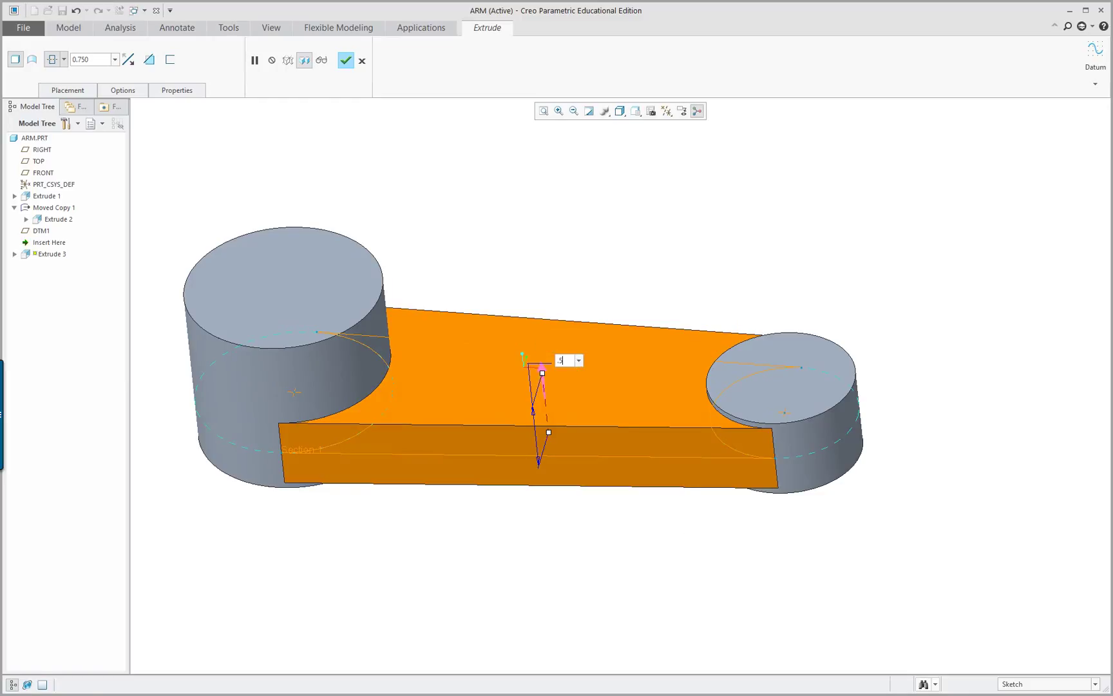
key("Return")
Step: After checking the Clamp Arm drawing, set the web depth to 0.375 and finish the extrusion
middle_click_drag(575, 536, 556, 497)
key("alt+Tab")
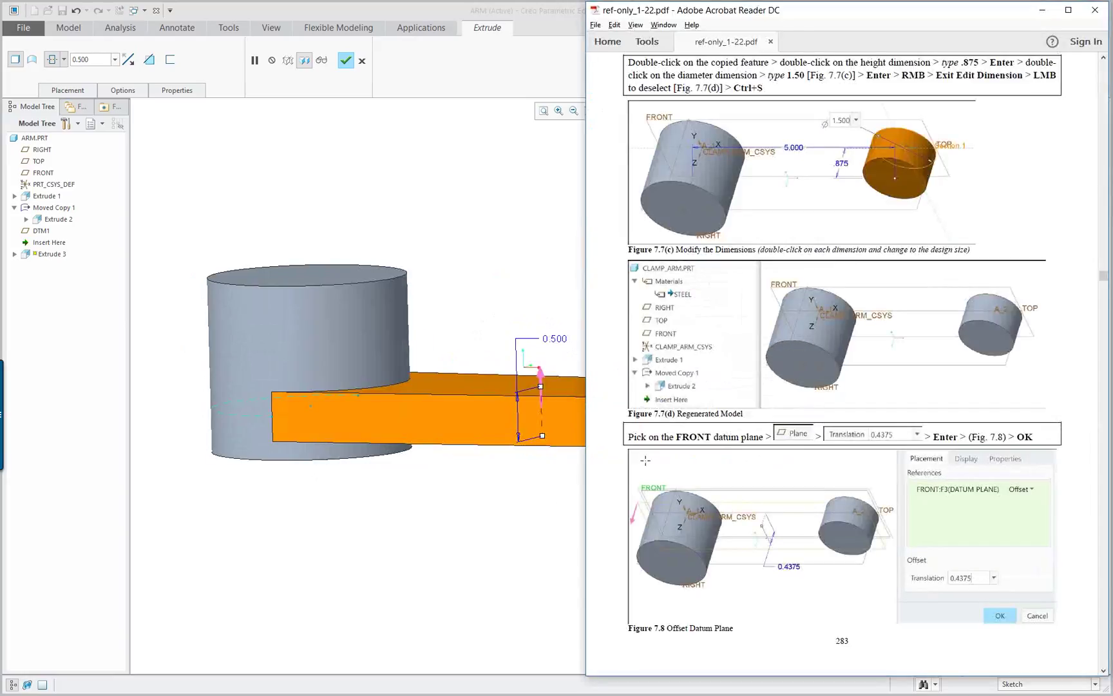
scroll(843, 363, "up", 5)
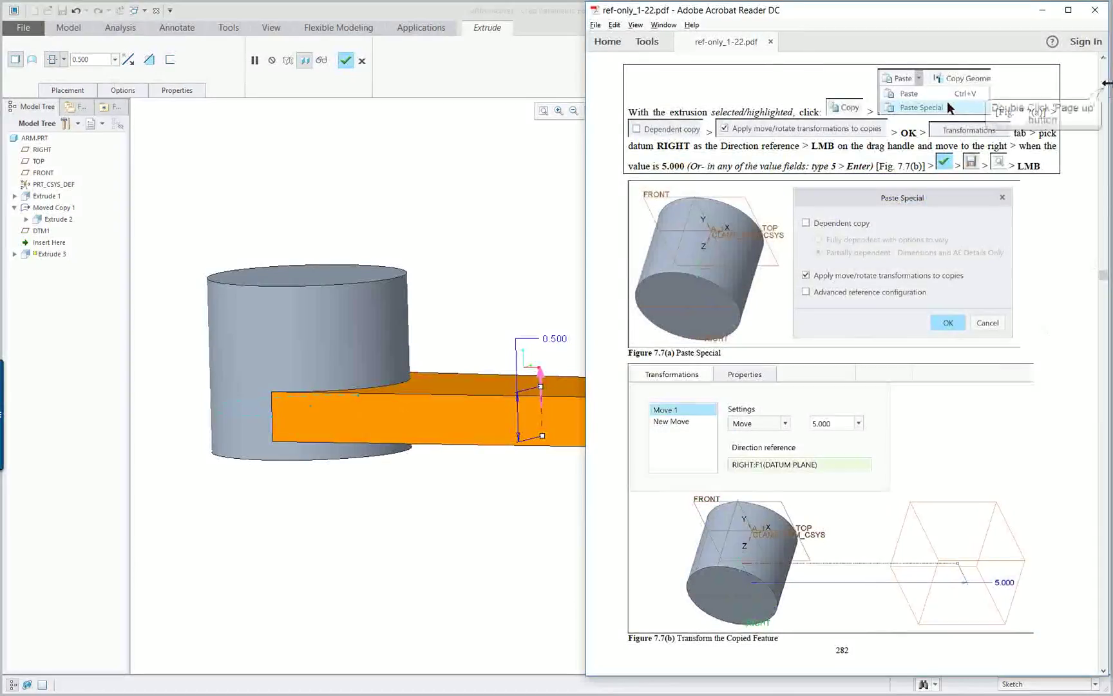
double_click(1103, 92)
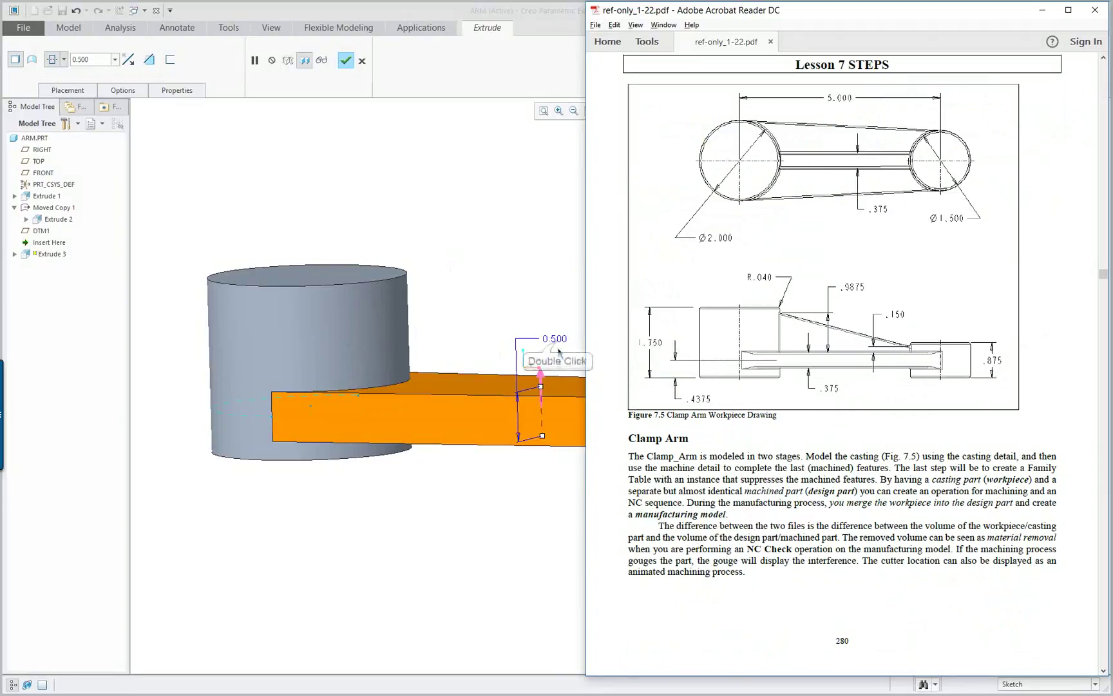
double_click(556, 340)
type("1")
type("375")
key("Return")
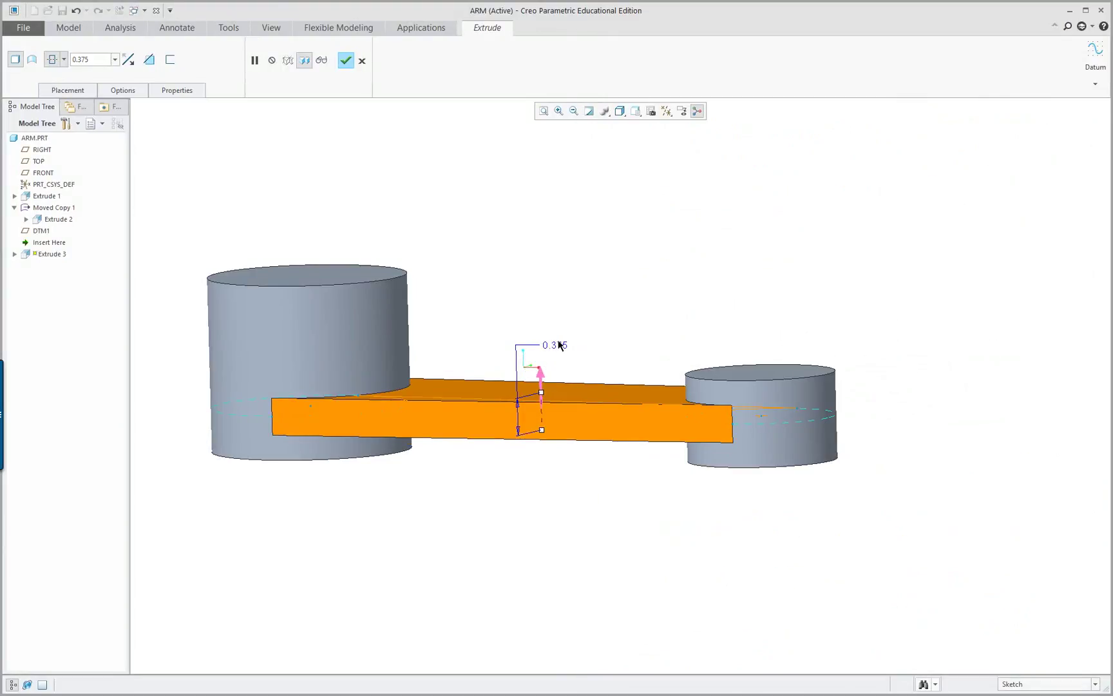
middle_click(603, 299)
middle_click_drag(608, 322, 609, 360)
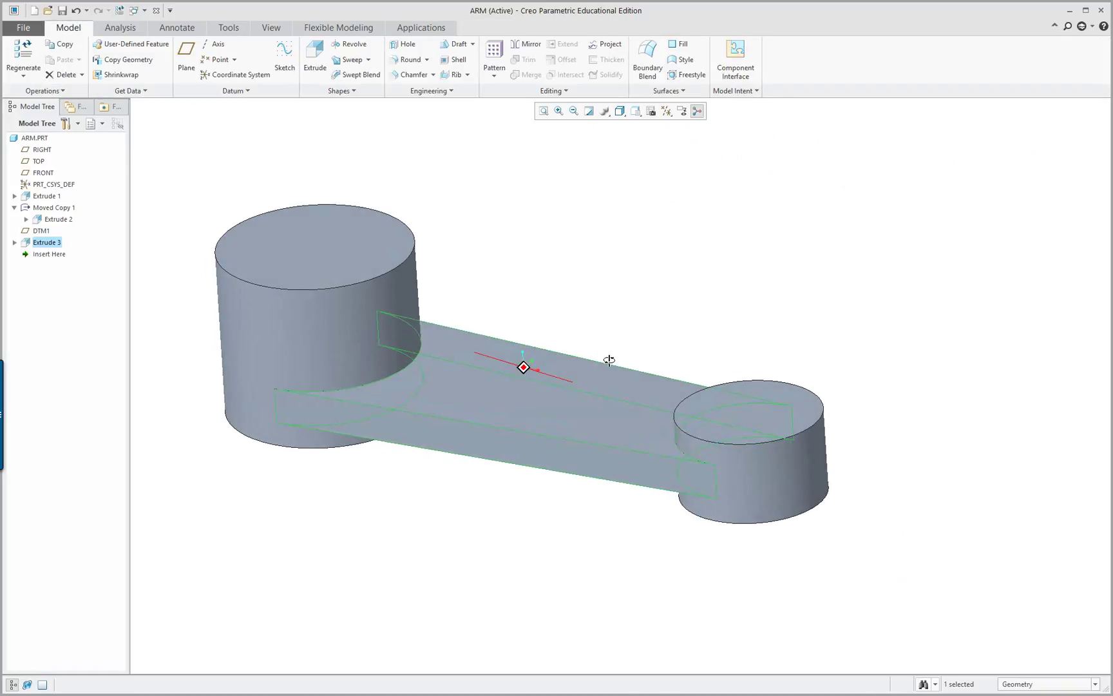
Step: Turn on display of all datum types, then open the Rib feature types list
left_click(666, 111)
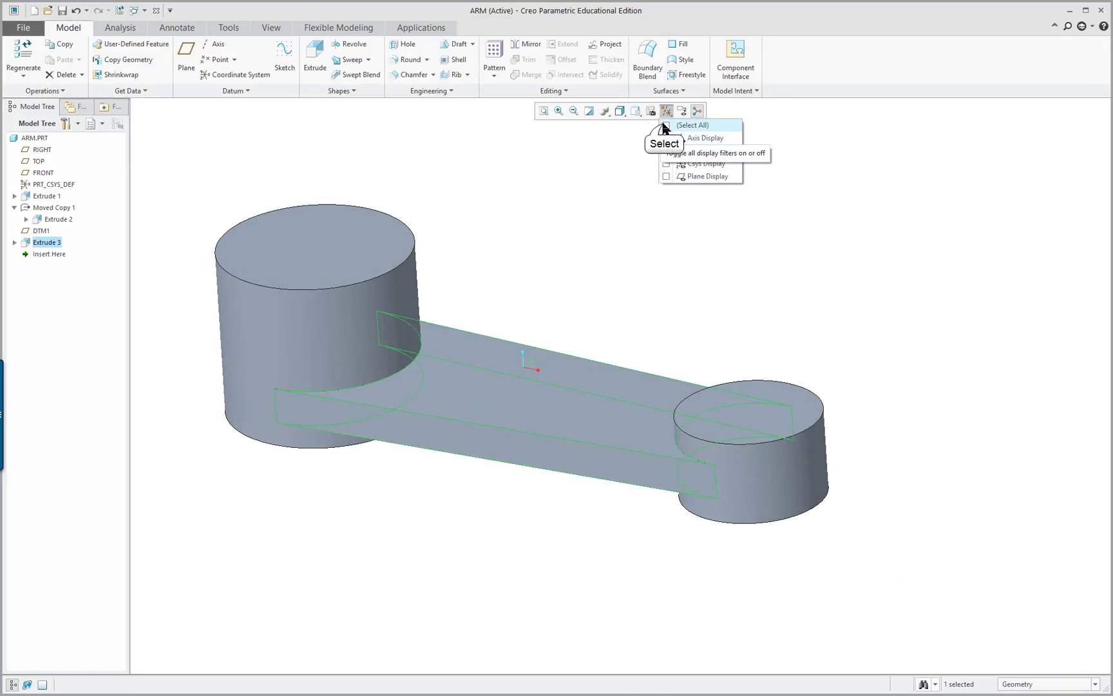
left_click(666, 125)
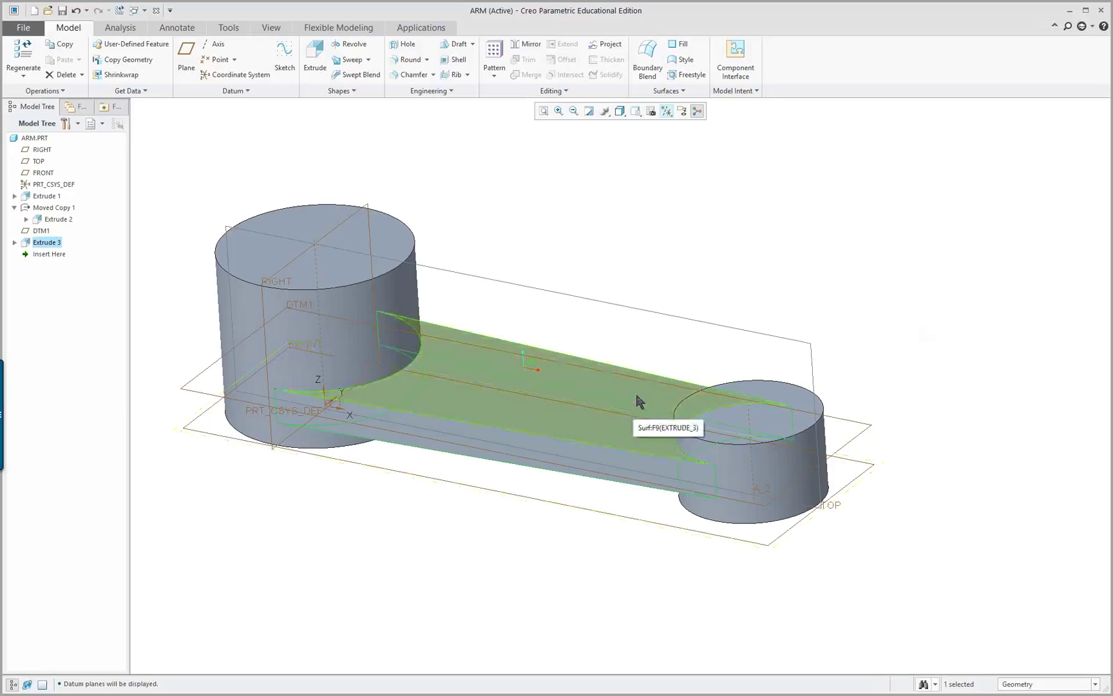
middle_click_drag(638, 397, 697, 272)
left_click(697, 272)
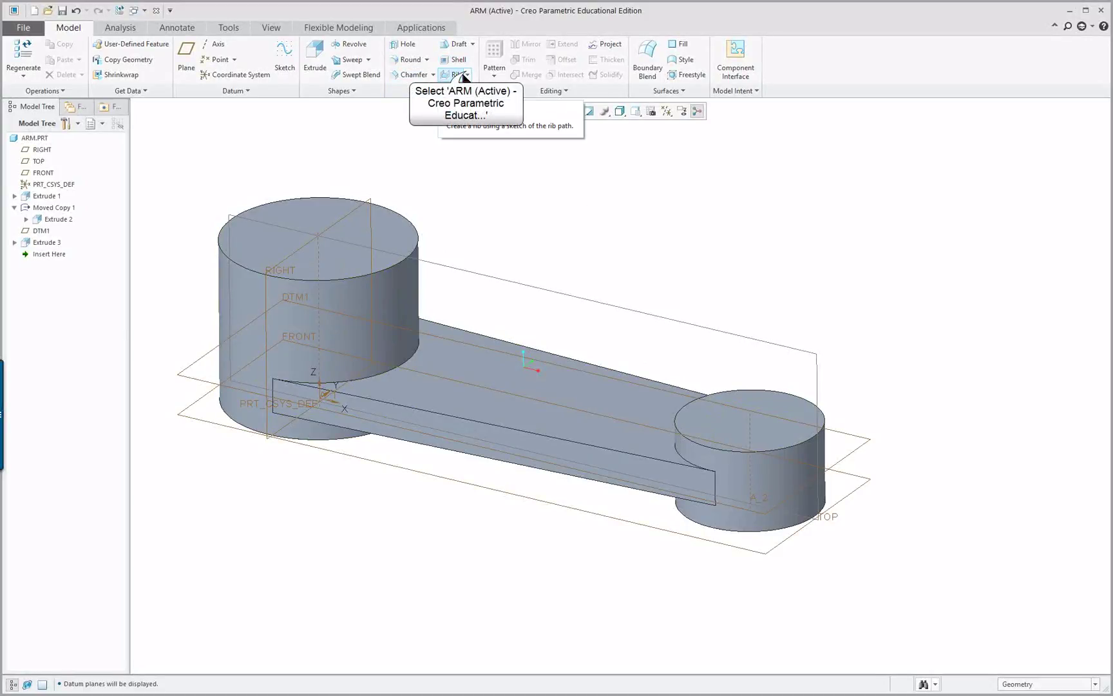
left_click(467, 74)
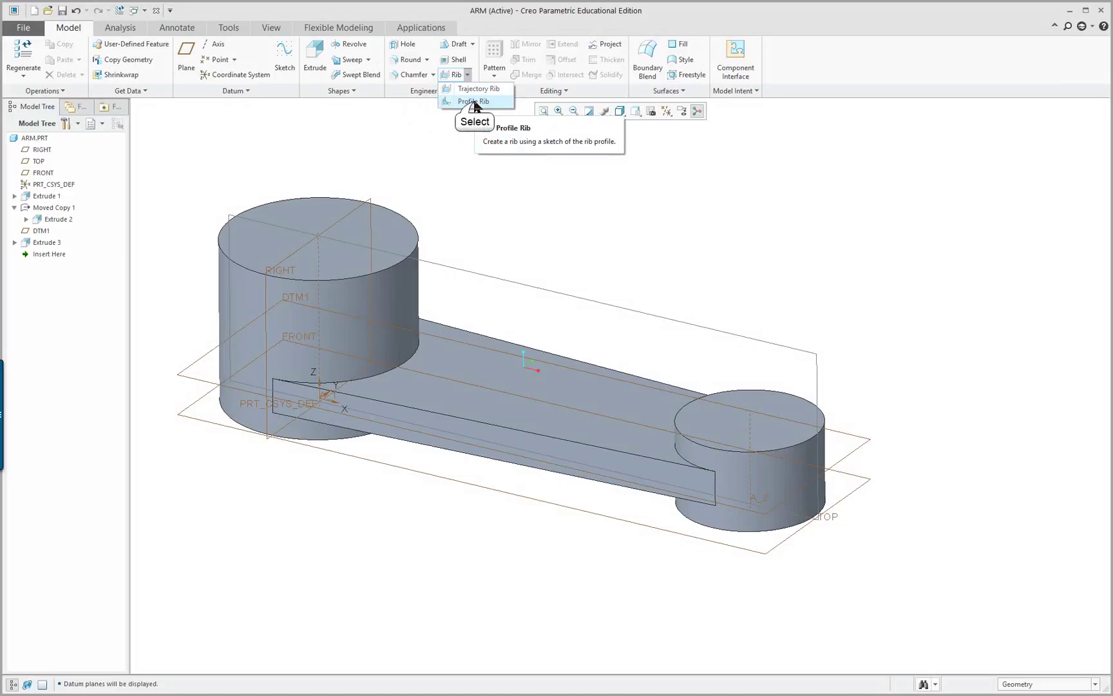
Step: Start a Profile Rib sketched on TOP, using the dashed line as vertical reference
left_click(473, 102)
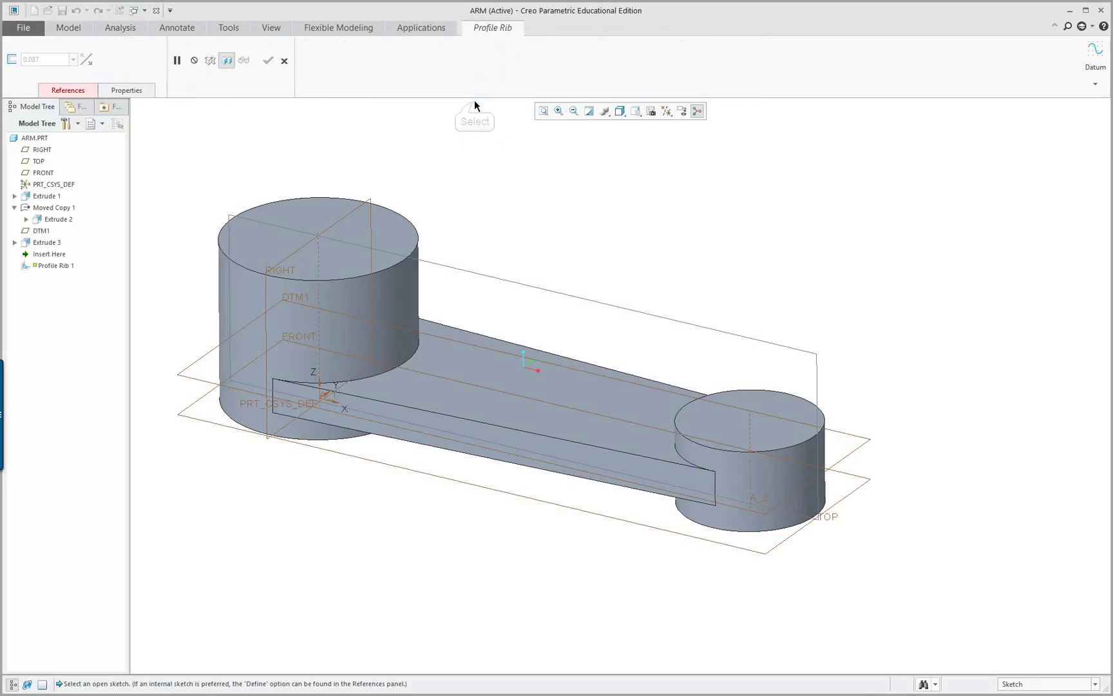
left_click(531, 291)
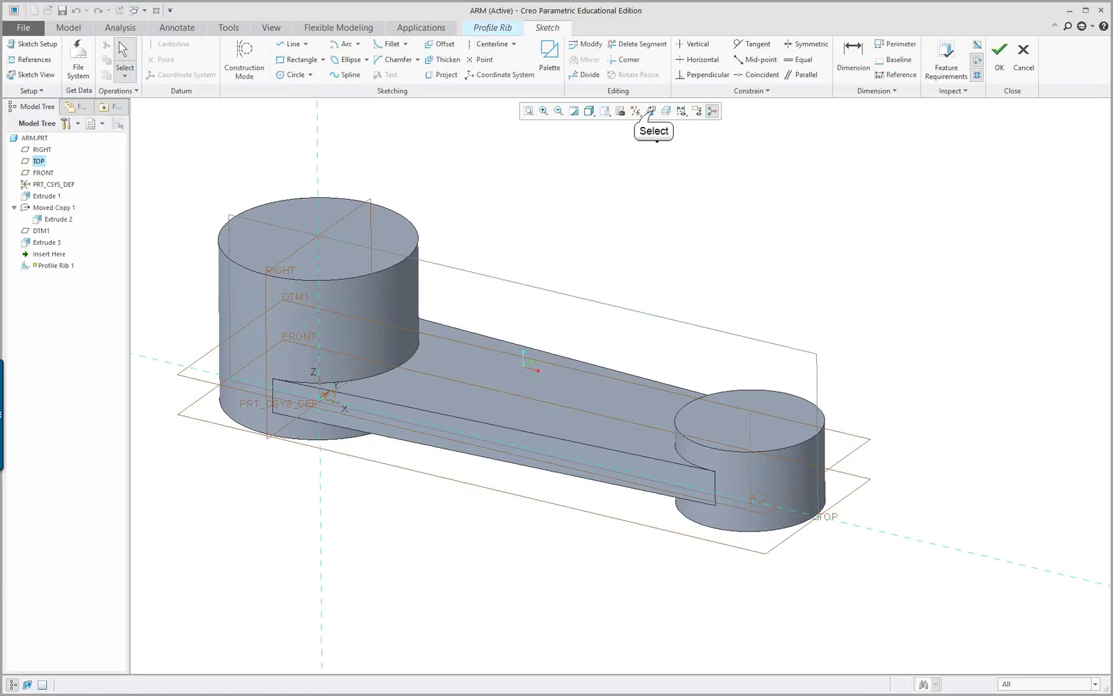
left_click(651, 110)
right_click(797, 278)
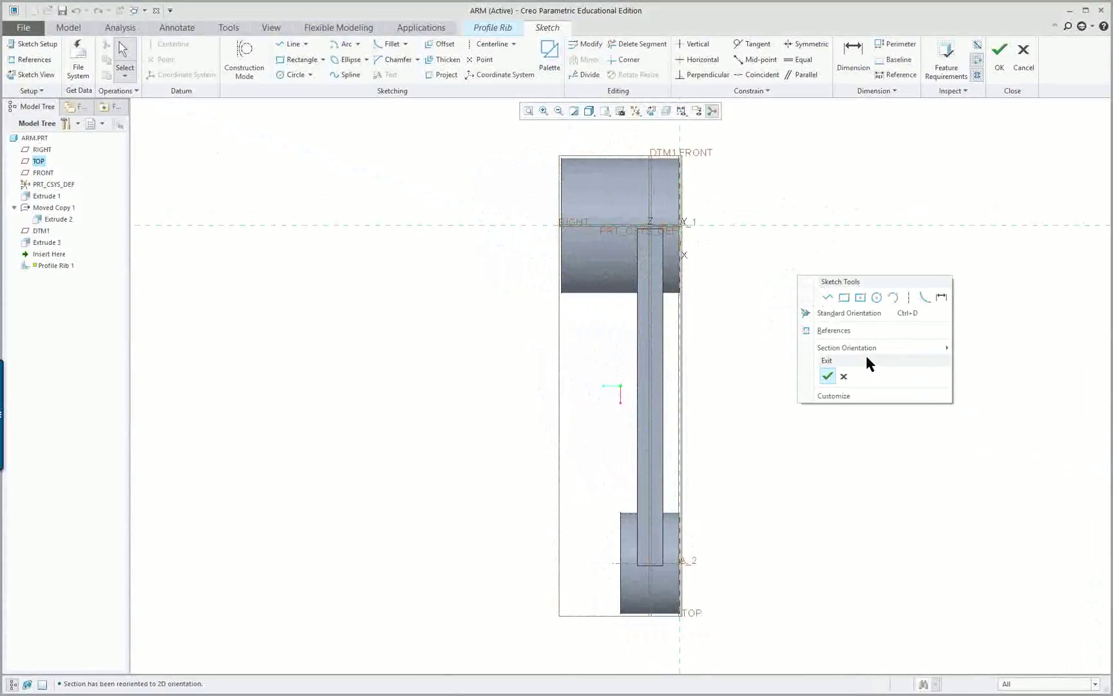
mouse_move(870, 351)
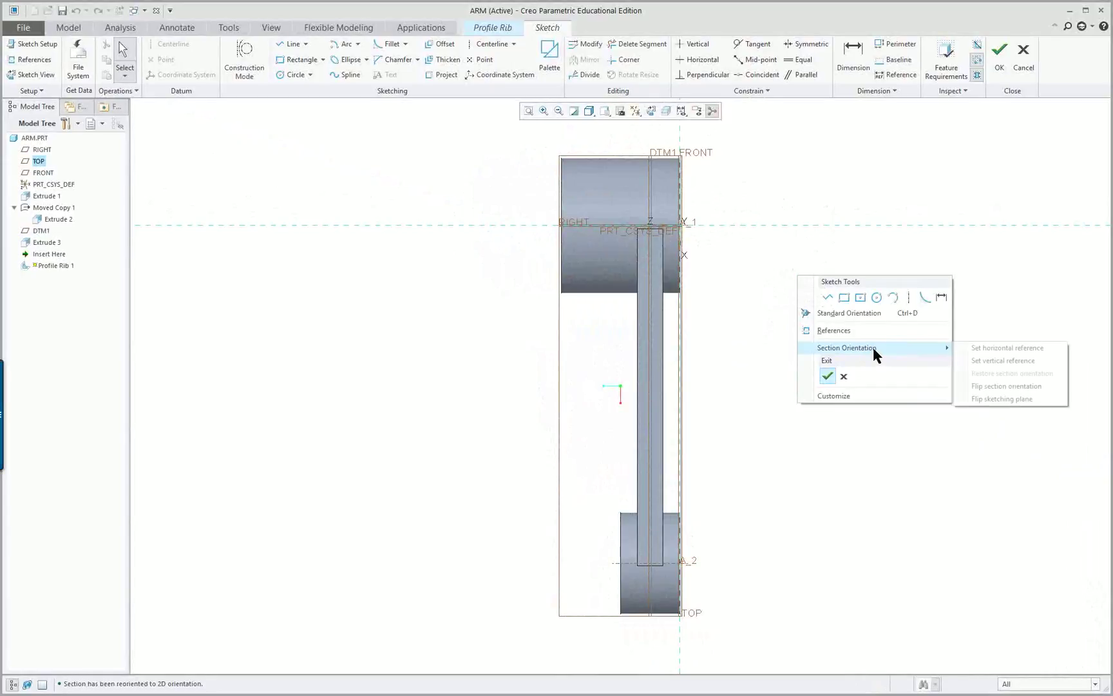
left_click(1010, 363)
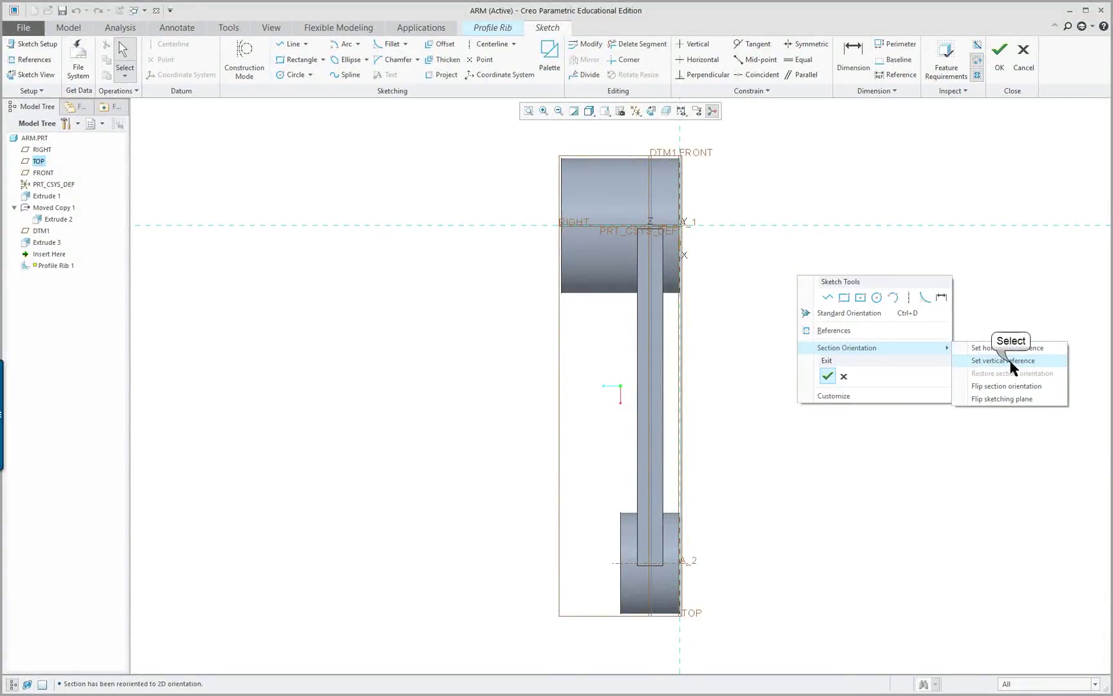
left_click(833, 225)
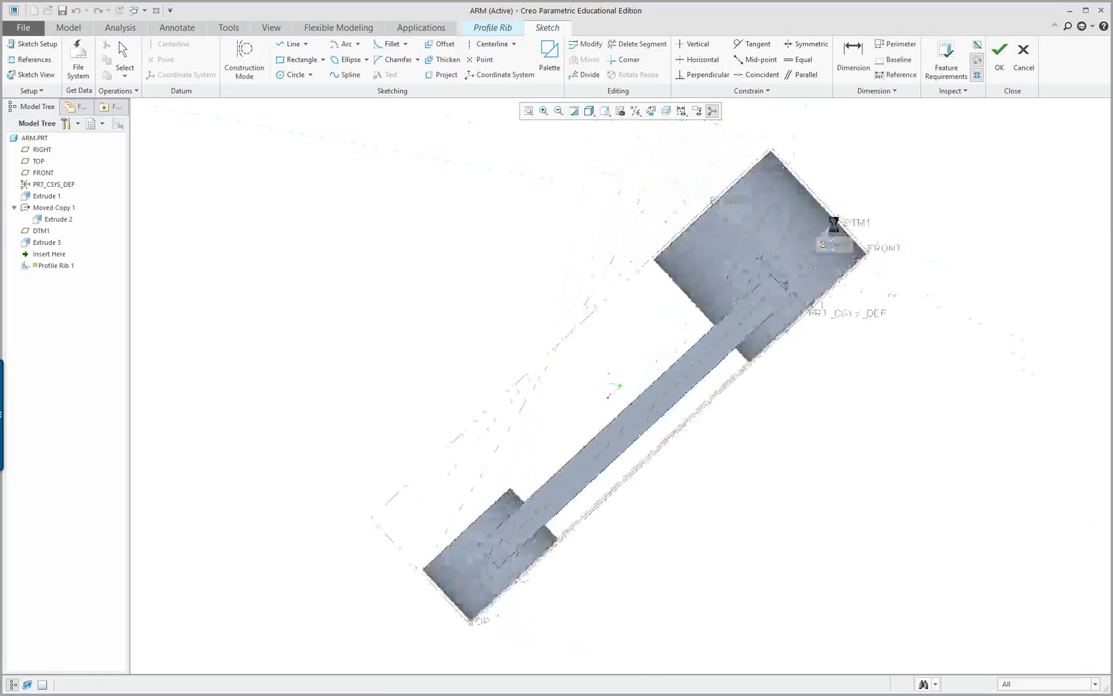
scroll(918, 405, "down", 1)
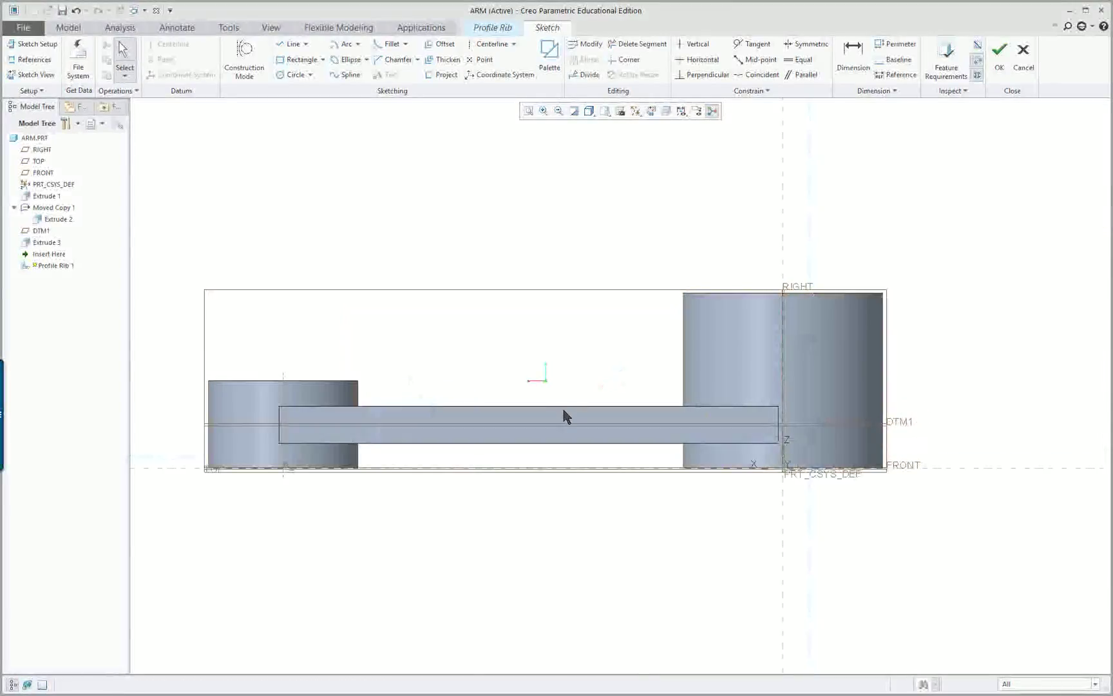
scroll(562, 415, "down", 1)
scroll(572, 409, "up", 1)
scroll(560, 387, "down", 1)
right_click(407, 219)
scroll(451, 303, "up", 1)
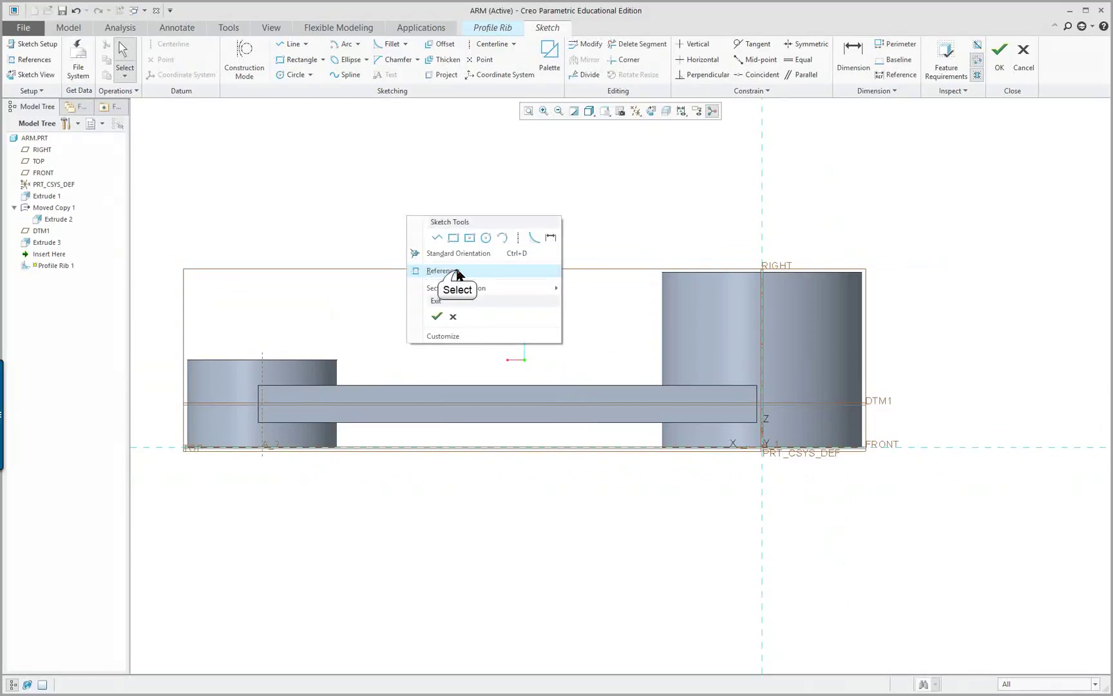
Step: Add the web surface and the boss silhouette edges as rib sketch references
left_click(457, 271)
scroll(361, 385, "down", 2)
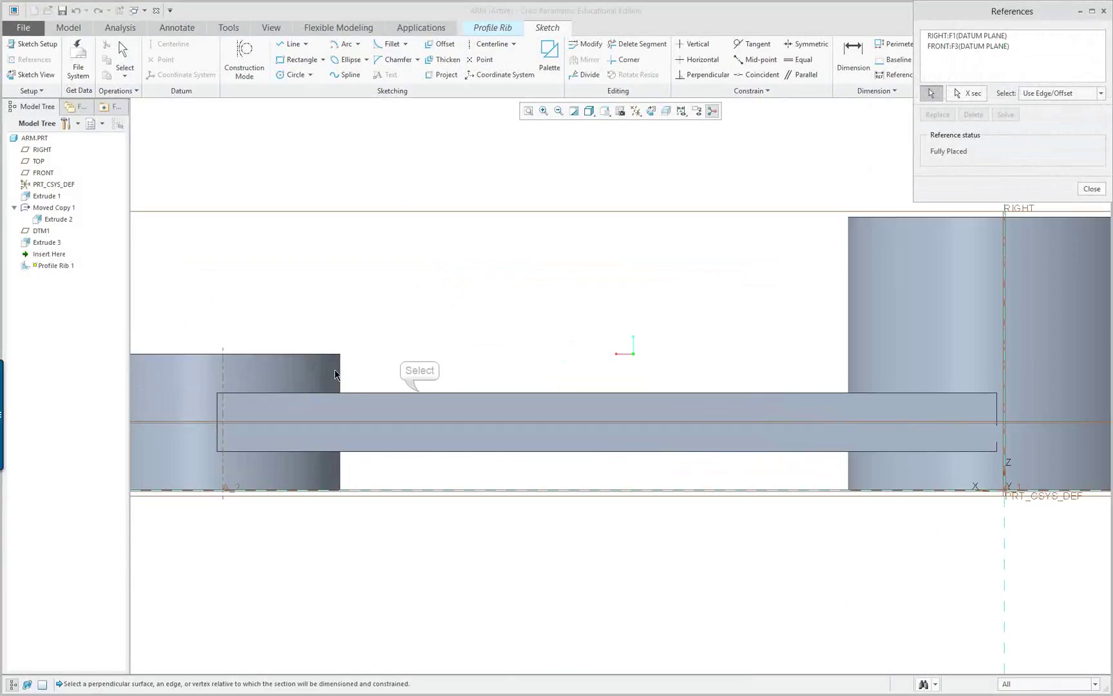
left_click(340, 375)
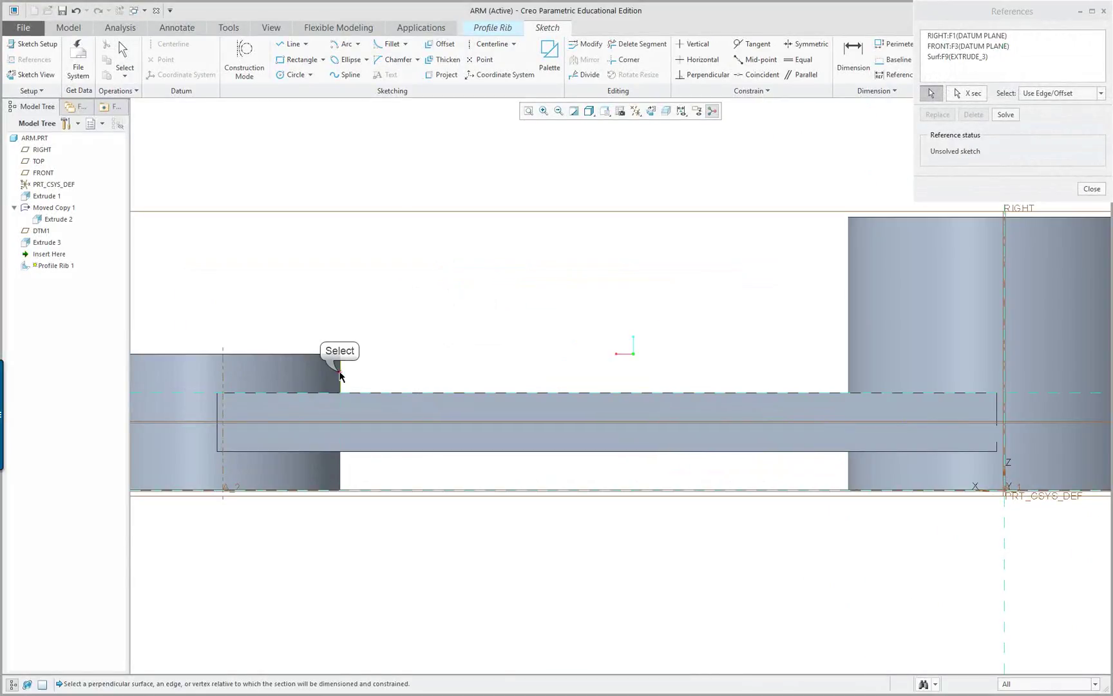
left_click(848, 322)
left_click(848, 322)
scroll(739, 327, "up", 1)
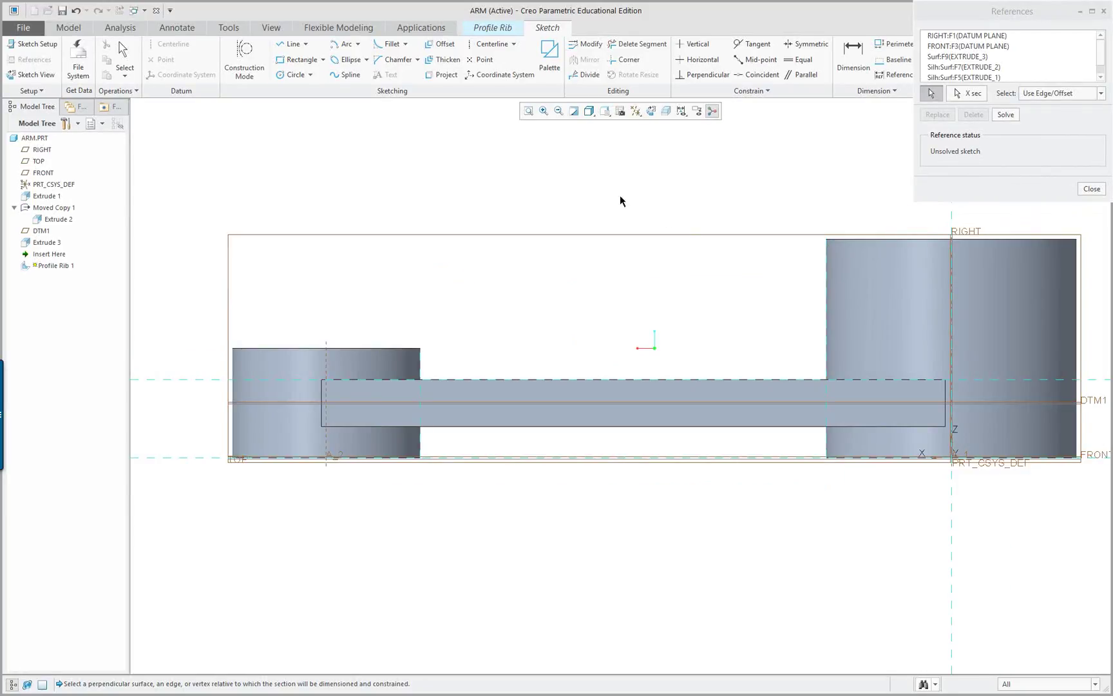
Step: Switch the display to hidden lines removed and close the References dialog
left_click(588, 111)
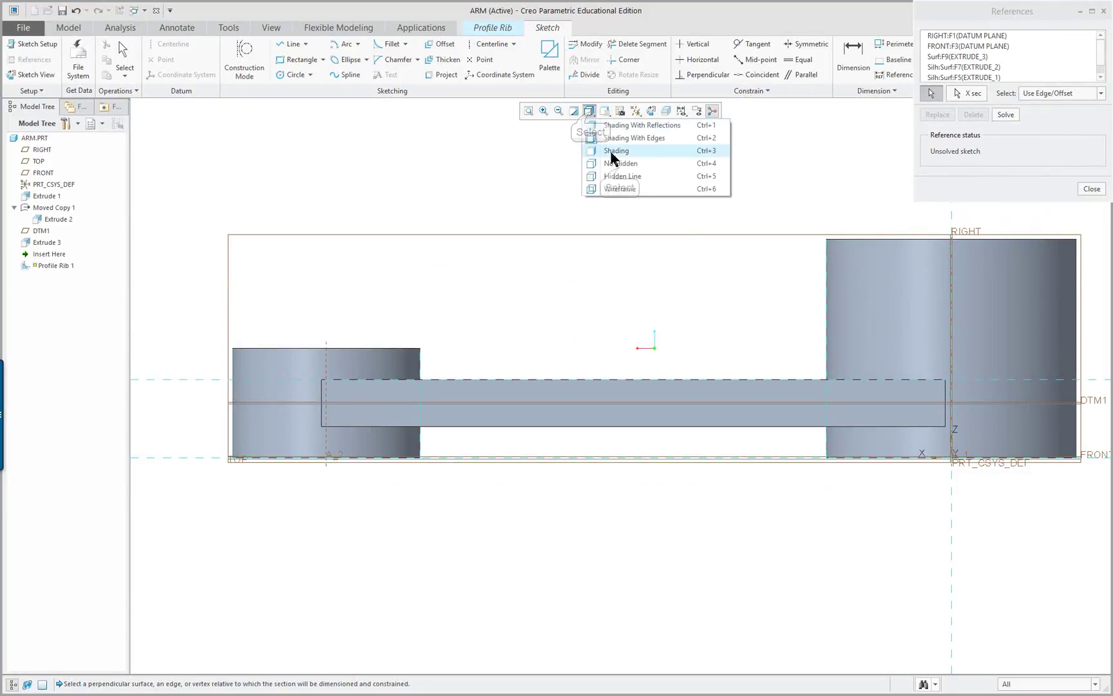
left_click(619, 164)
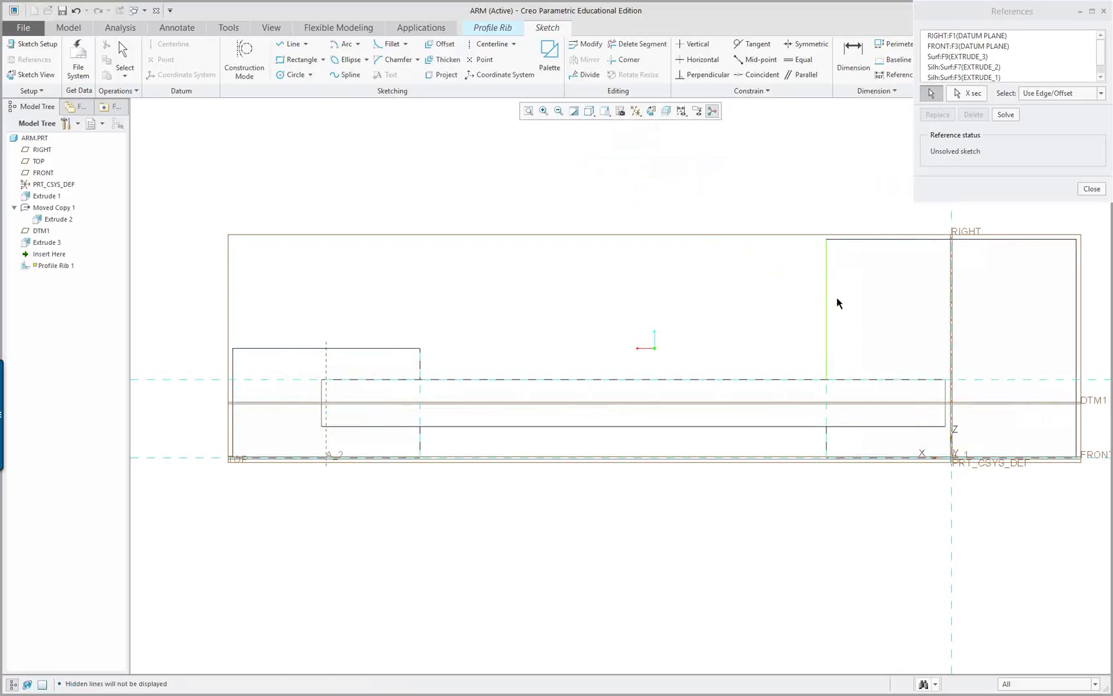
left_click(1094, 189)
right_click(717, 267)
Step: Draw the rib line from the small boss to the large boss
left_click(747, 290)
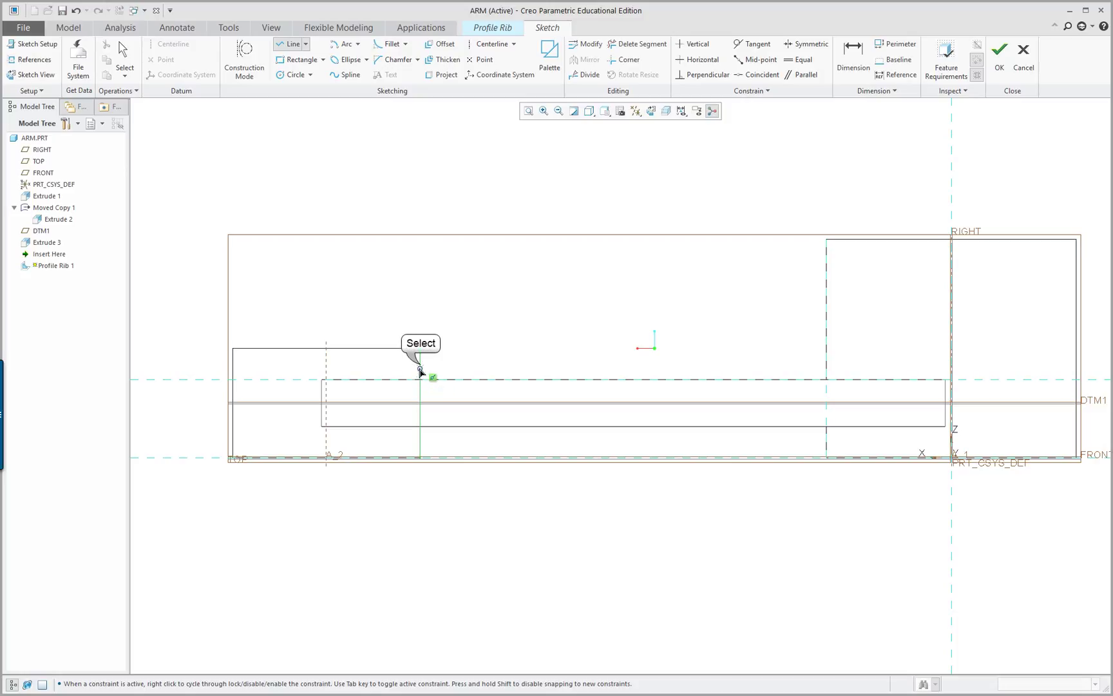
left_click(420, 365)
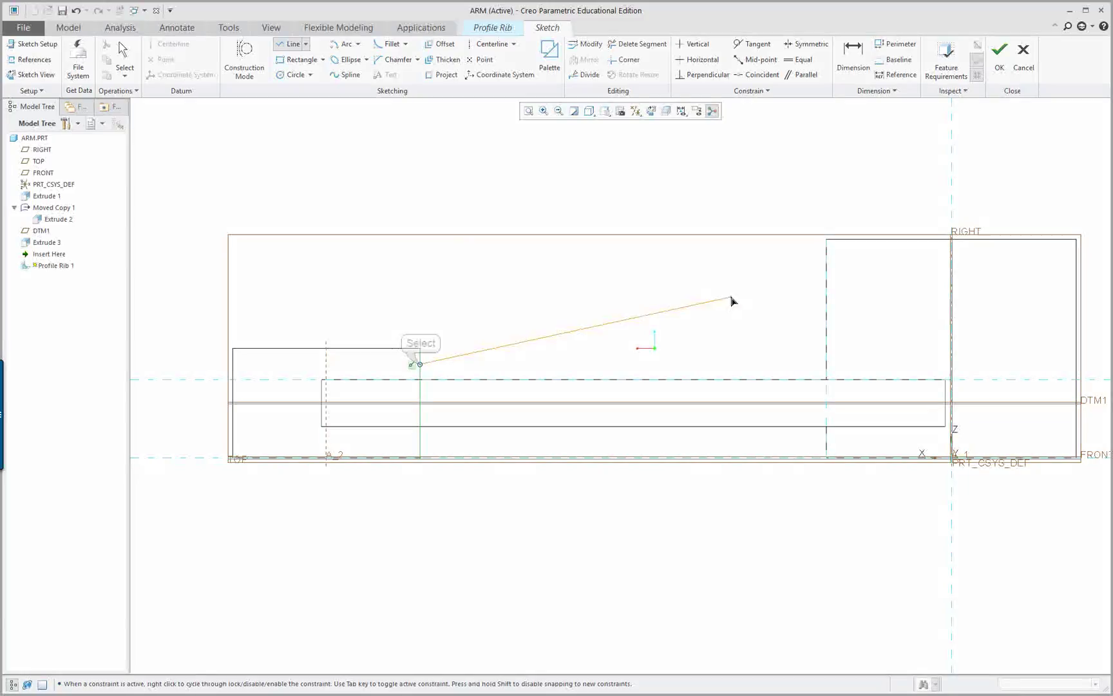
left_click(828, 257)
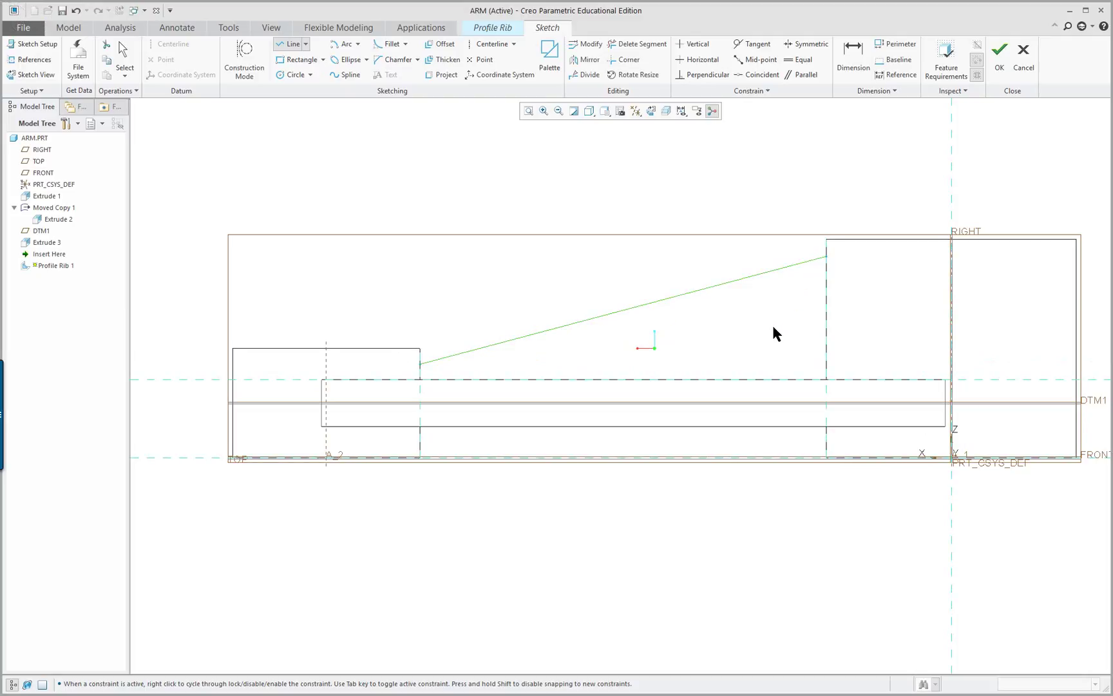
middle_click(773, 327)
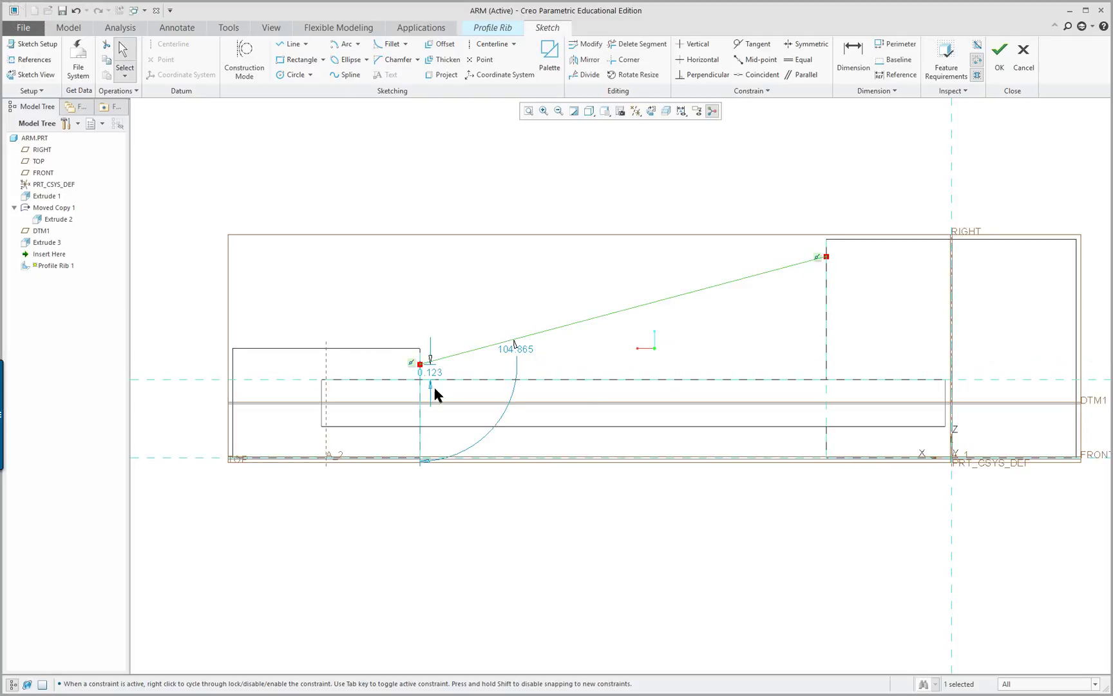
key("alt+Tab")
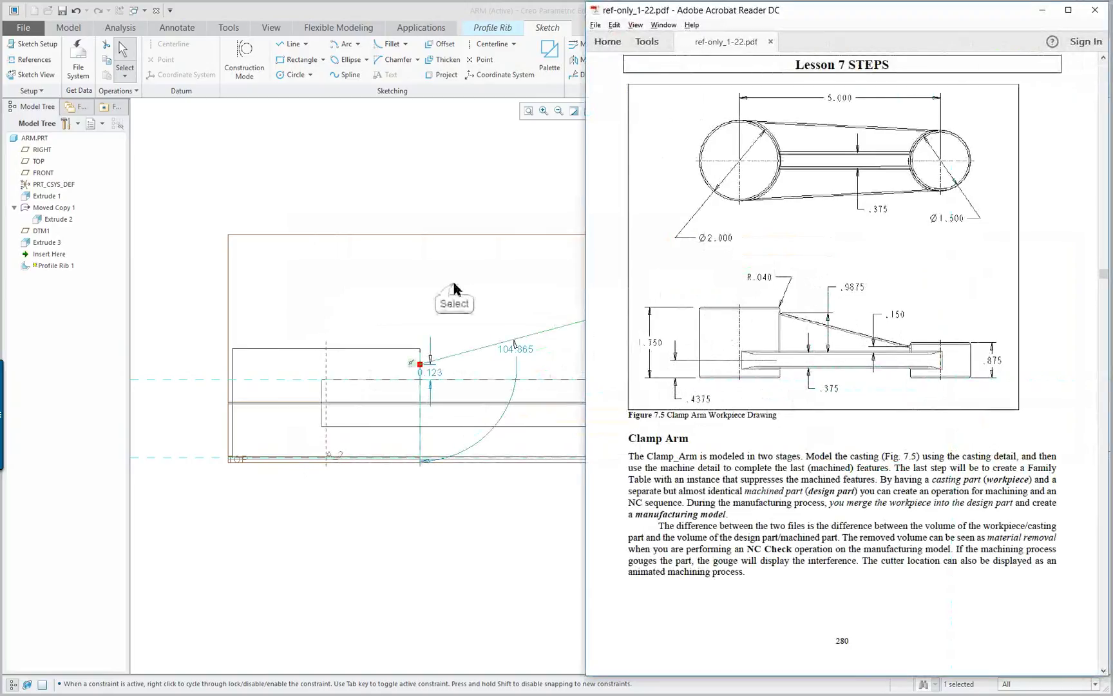
key("alt+Tab")
Step: Change the line's lower-end dimension from 0.123 to 0.15
double_click(436, 373)
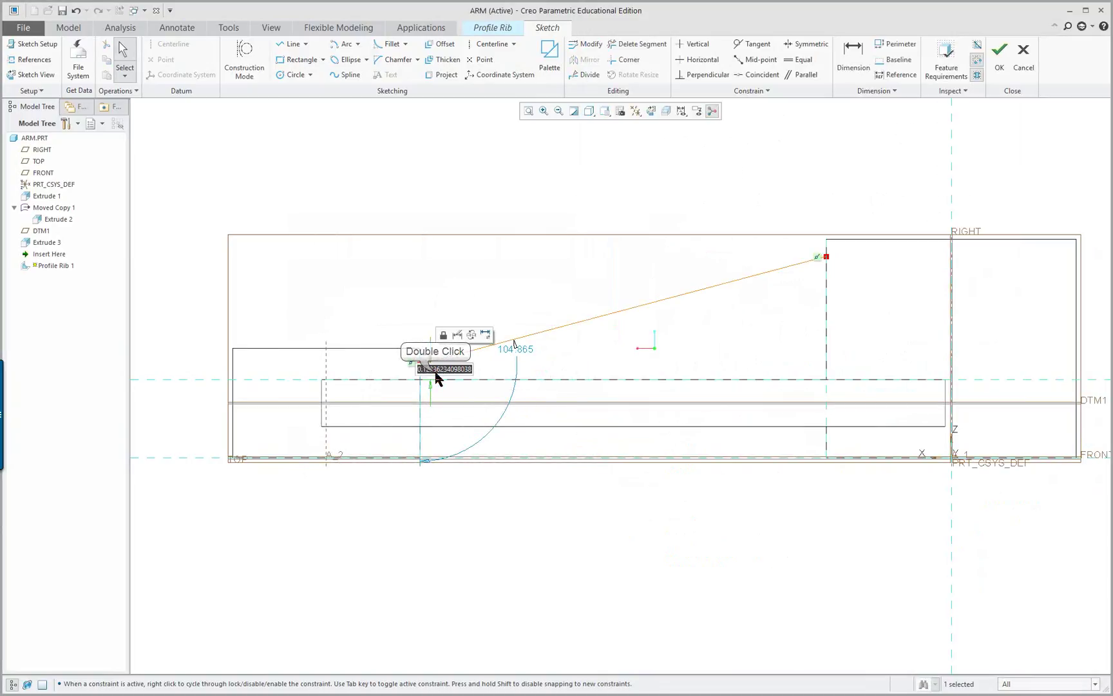
key("BackSpace")
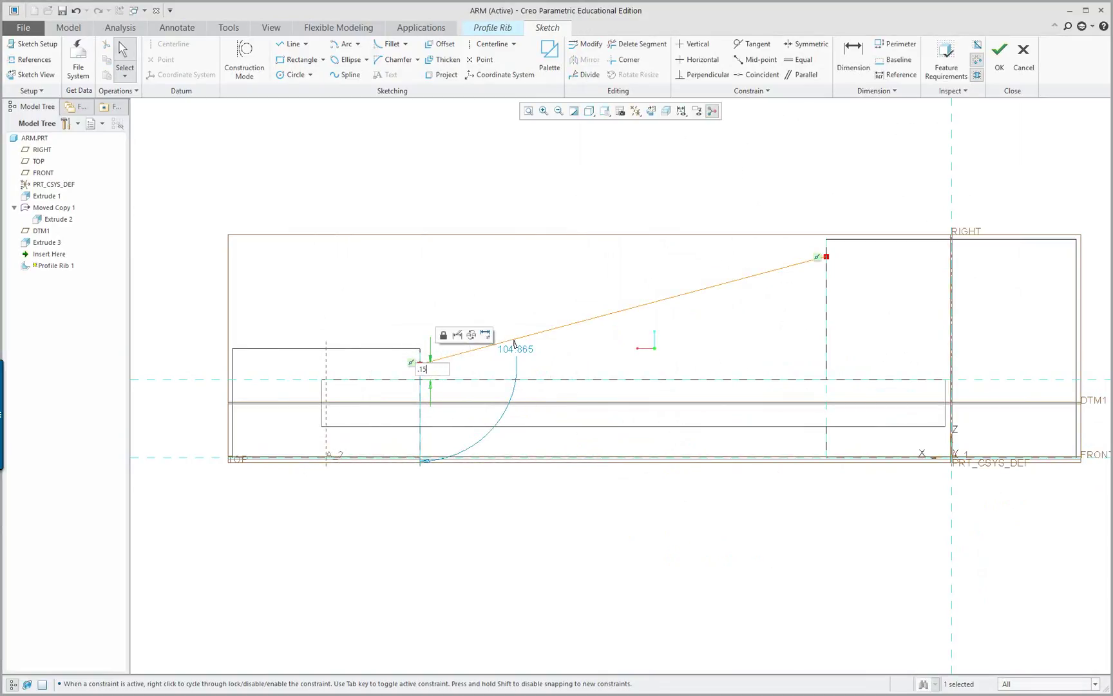
type(".15")
key("Return")
Step: Add a vertical dimension of 0.9875 at the rib line's upper end
right_click(590, 498)
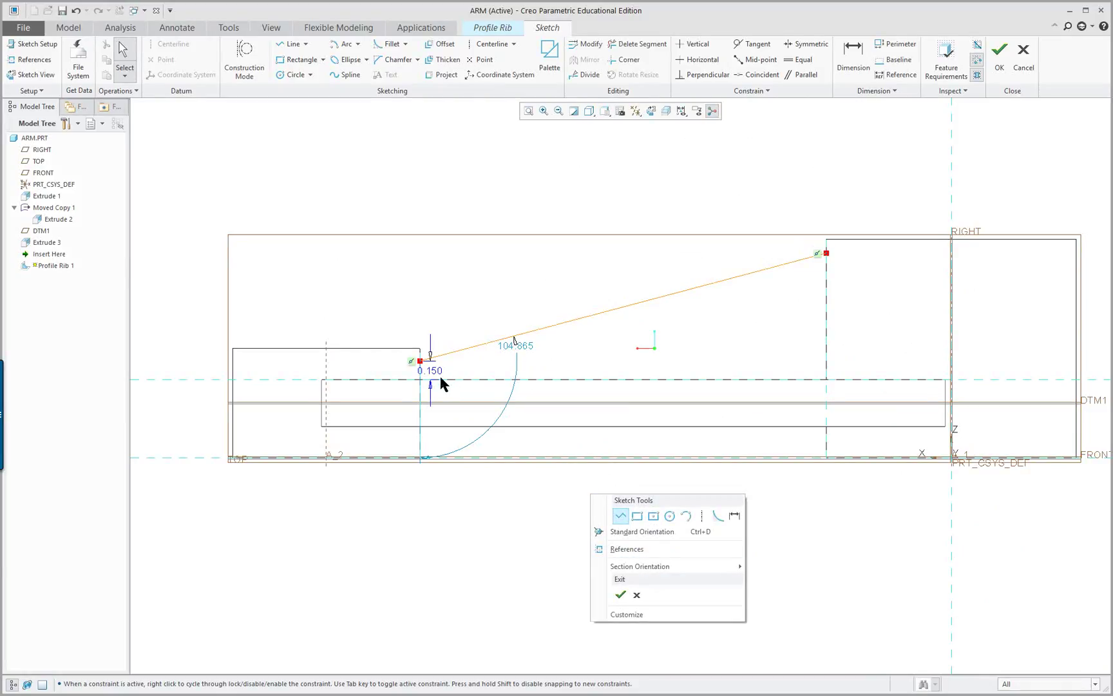
left_click(735, 516)
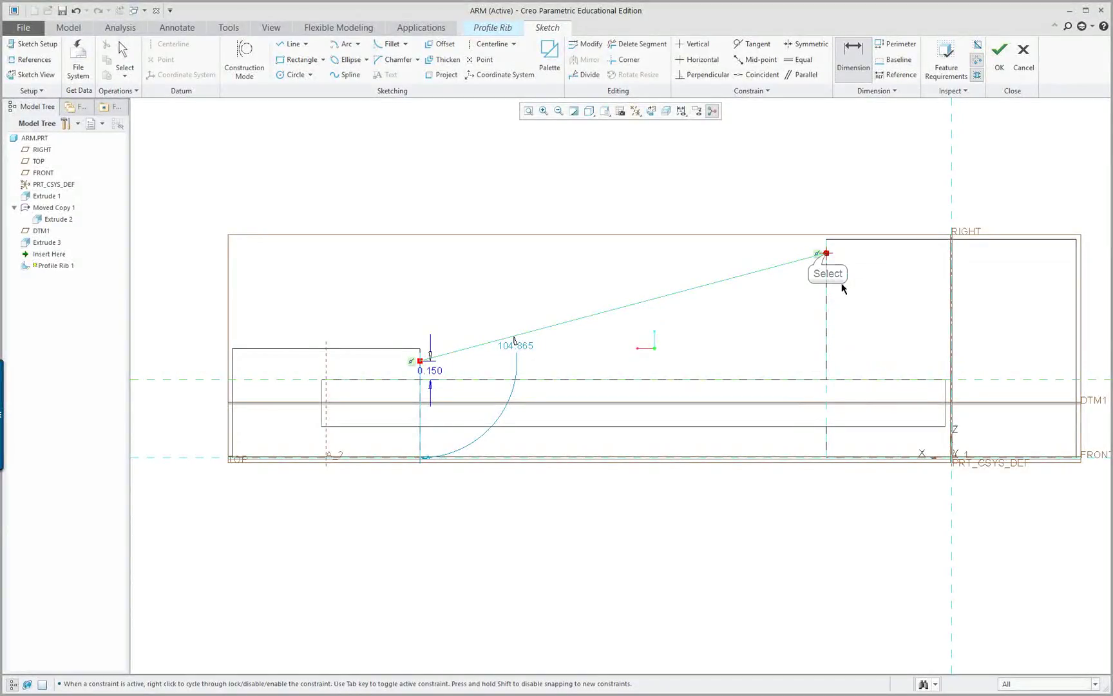
middle_click(773, 315)
key("alt+Tab")
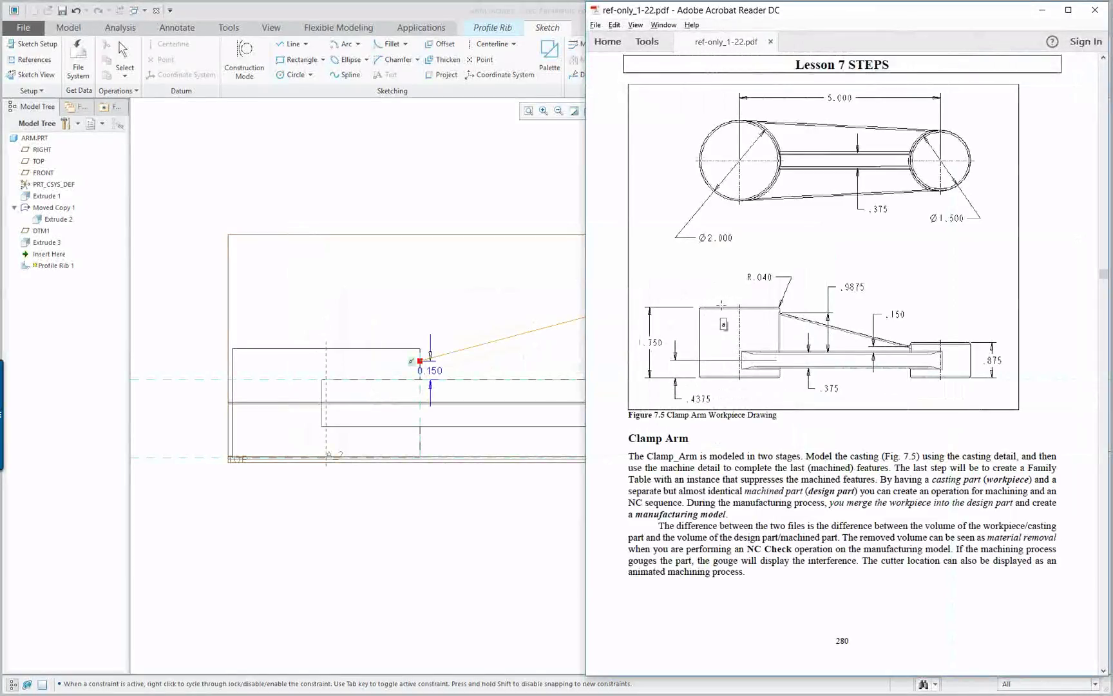
key("alt+Tab")
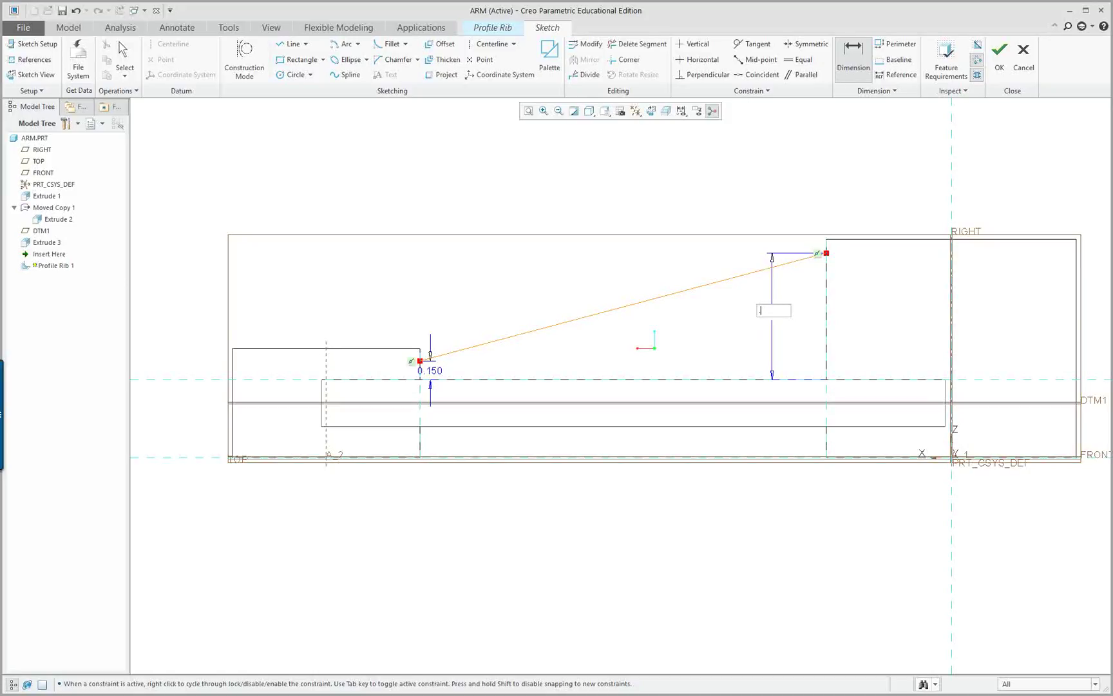
type(".9875")
key("Return")
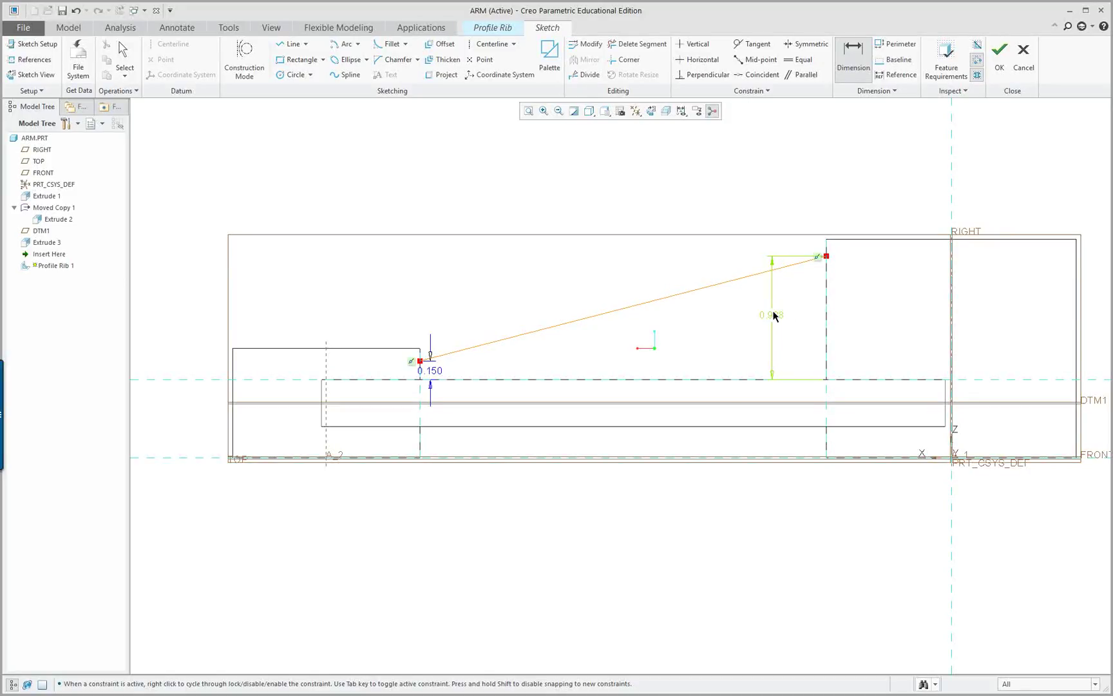
mouse_move(630, 538)
middle_mouse_down()
mouse_move(671, 514)
mouse_move(685, 527)
mouse_move(681, 554)
middle_mouse_up()
right_click(717, 522)
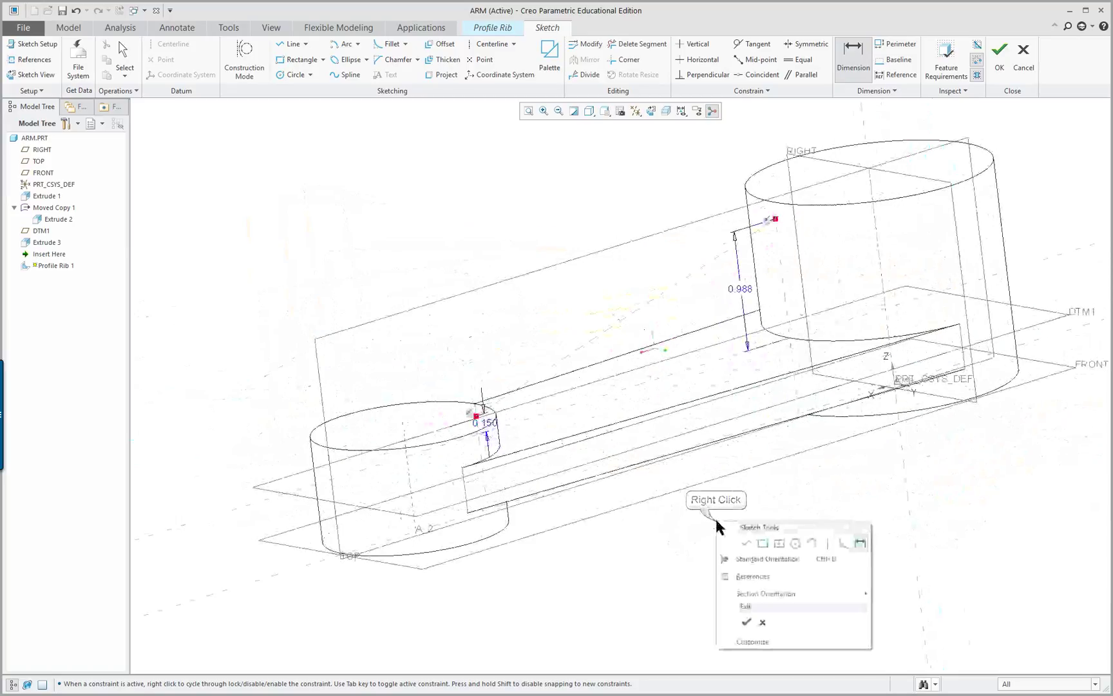
Step: Accept the rib sketch and try flipping the rib's fill direction
left_click(745, 622)
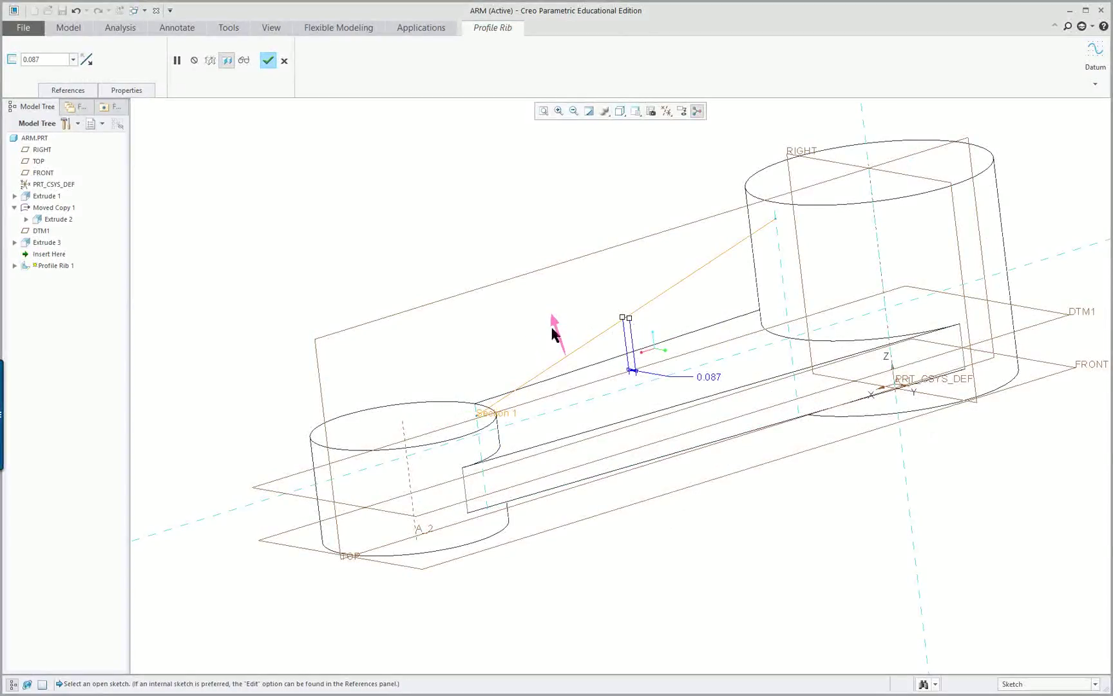
middle_click_drag(545, 400, 681, 400)
left_click(740, 311)
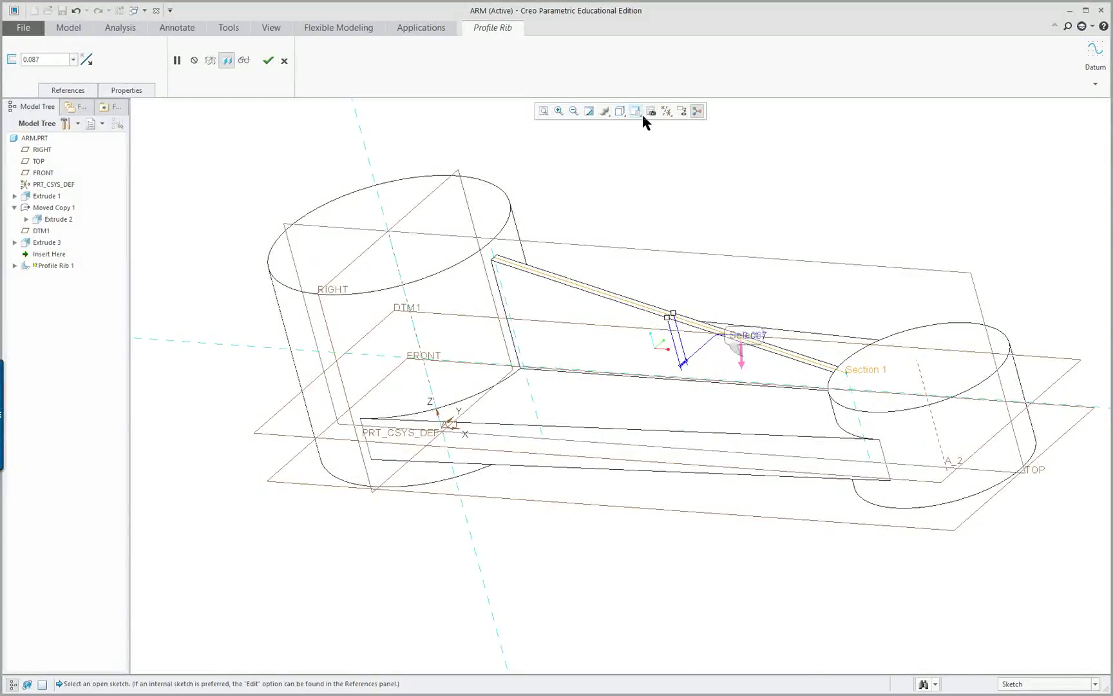
left_click(740, 358)
Step: Show Shaded With Edges, flip the rib down onto the web, and edit its thickness
left_click(620, 112)
left_click(663, 138)
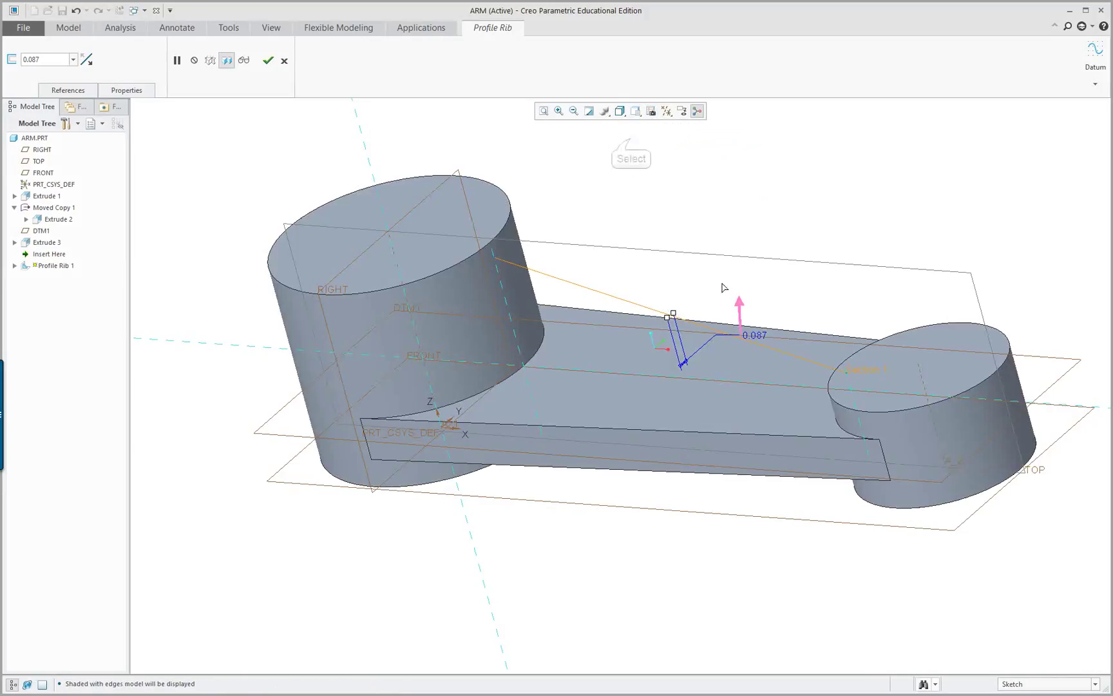
left_click(740, 316)
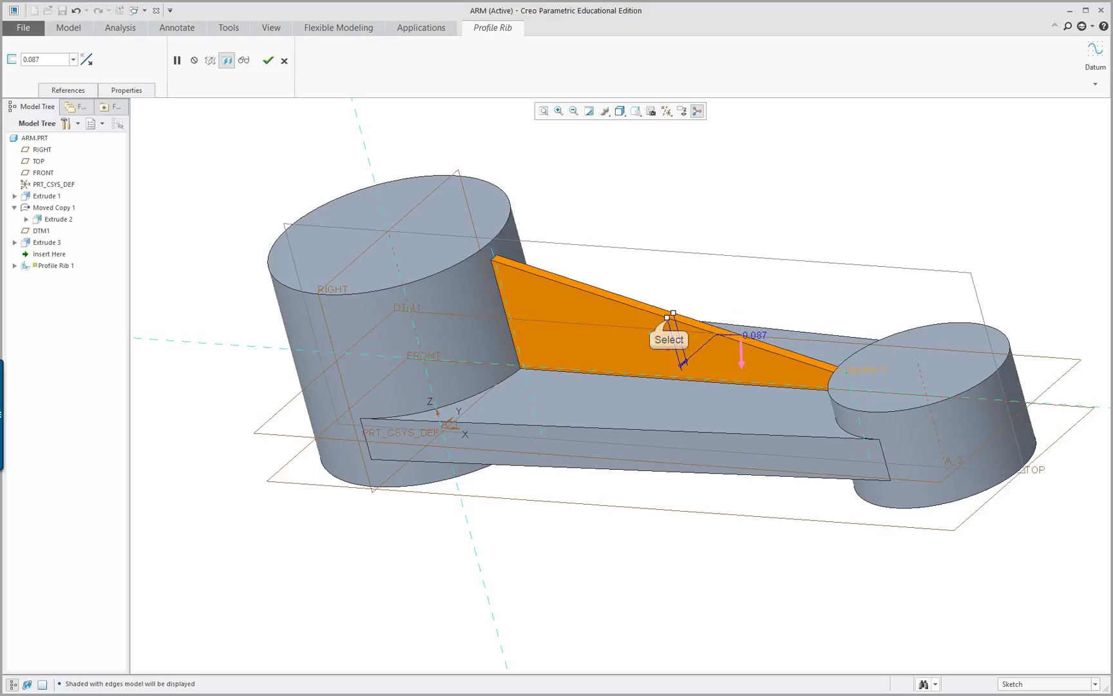
left_click_drag(670, 320, 655, 328)
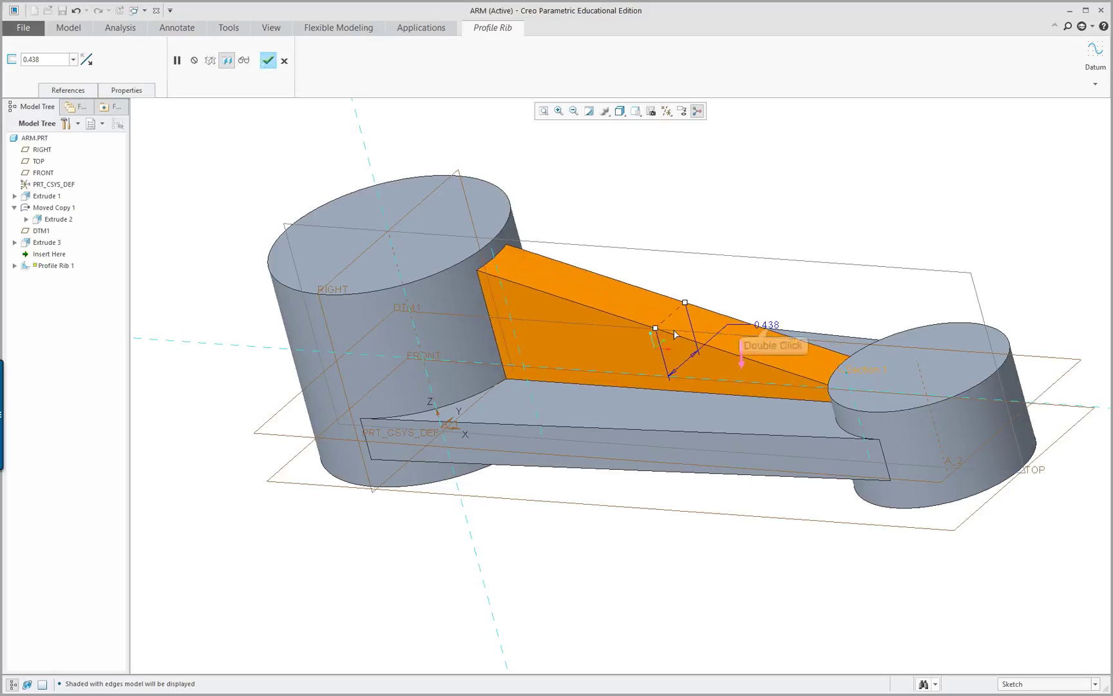
double_click(776, 326)
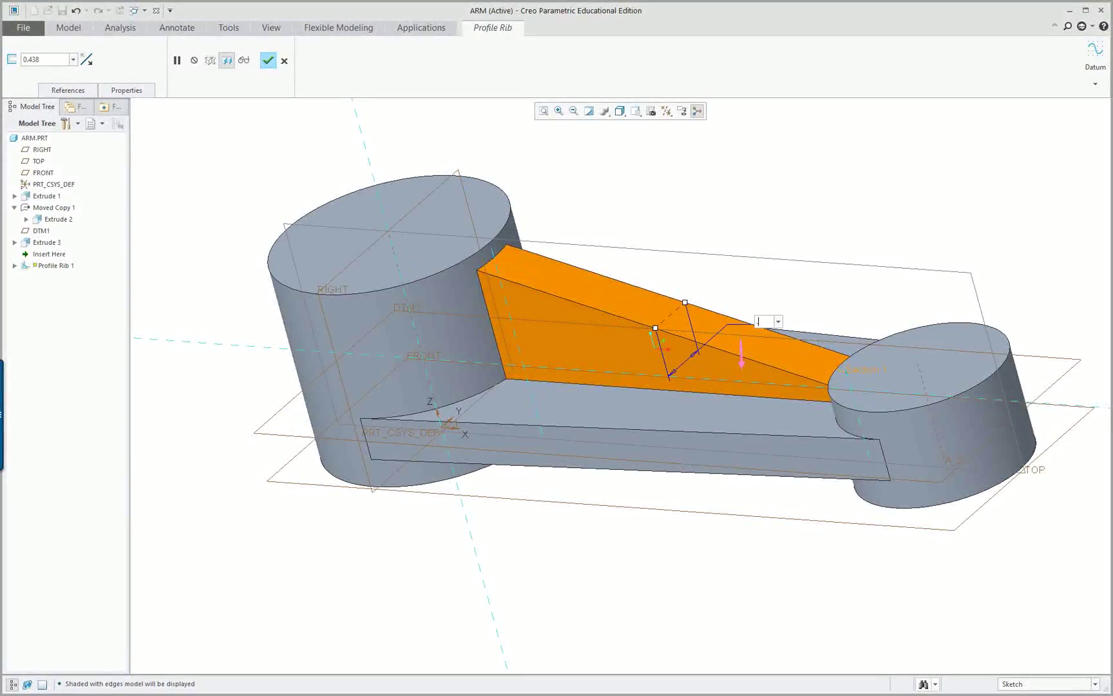
Step: Set the rib thickness to 0.375 and finish Profile Rib 1
key("Return")
middle_click(621, 204)
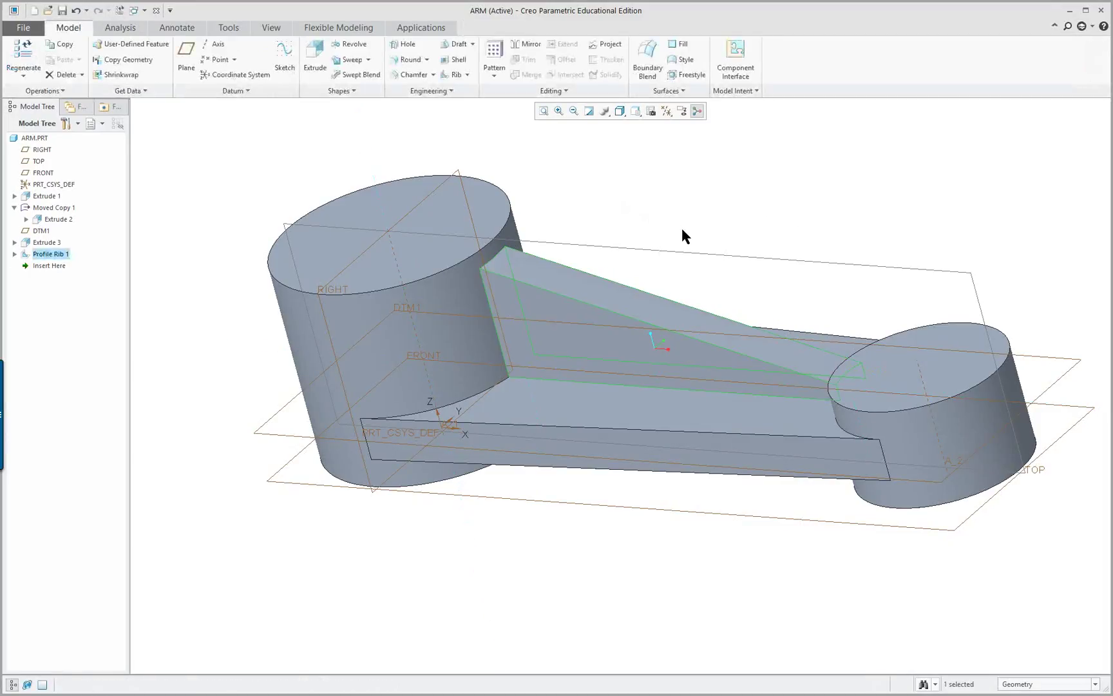
middle_click_drag(684, 228, 676, 261)
scroll(783, 209, "down", 3)
scroll(791, 203, "up", 3)
scroll(788, 197, "up", 2)
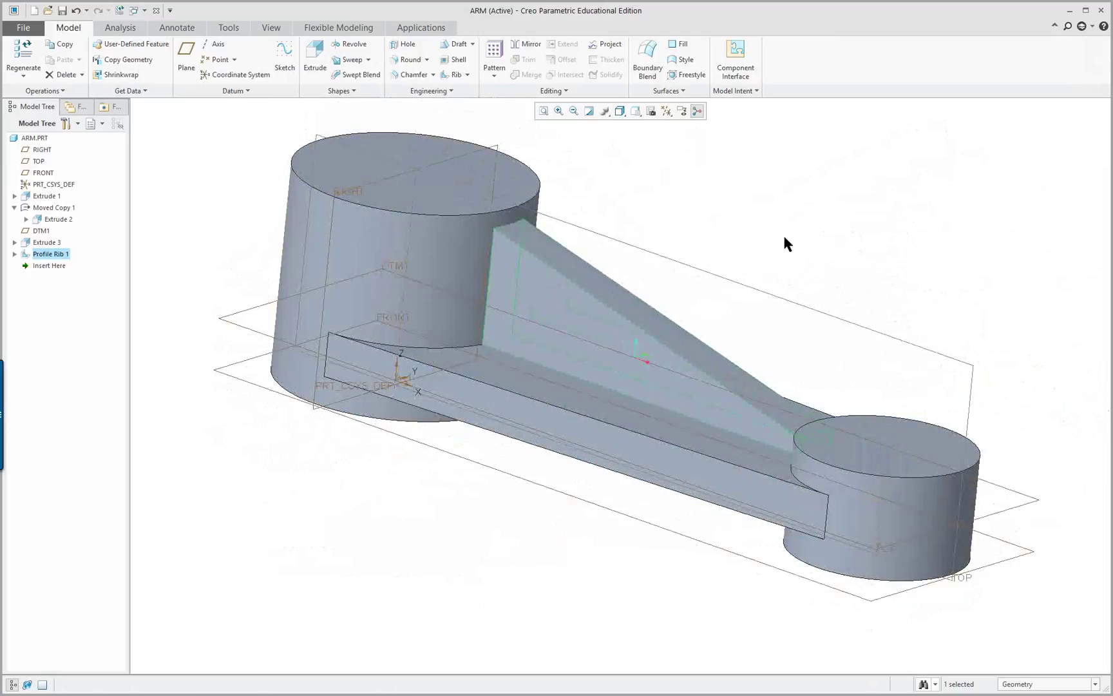
Step: Display the dimensions of the new rib and the Extrude 3 web
mouse_move(787, 246)
middle_mouse_down()
mouse_move(798, 221)
mouse_move(783, 247)
mouse_move(785, 232)
mouse_move(792, 240)
middle_mouse_up()
scroll(832, 220, "up", 2)
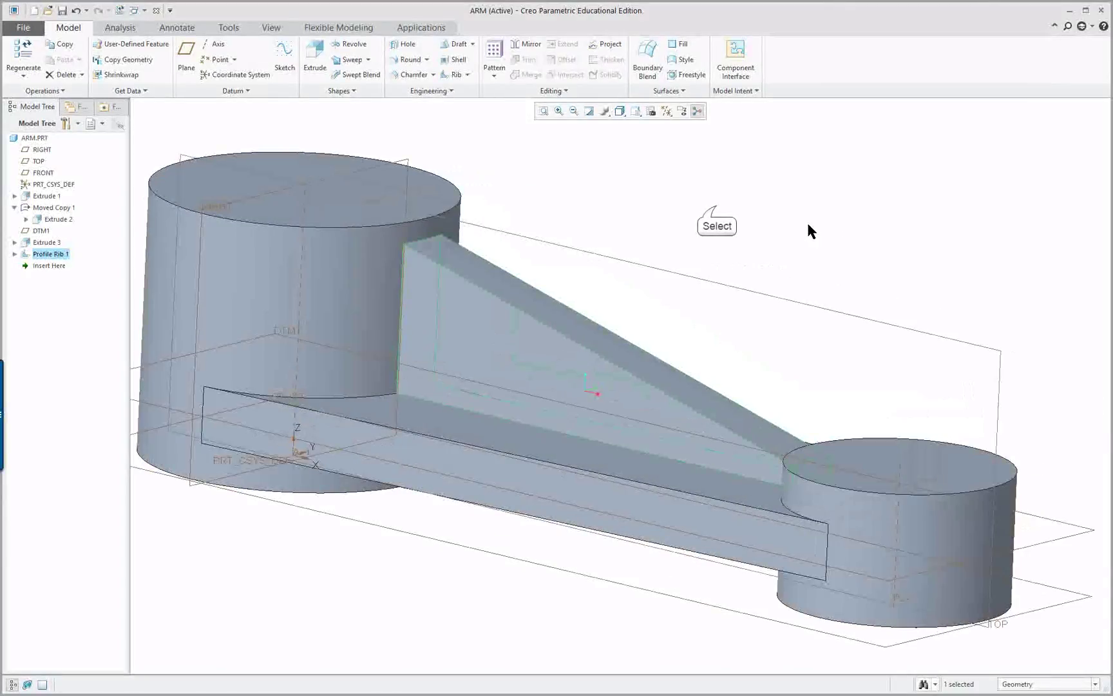
double_click(456, 295)
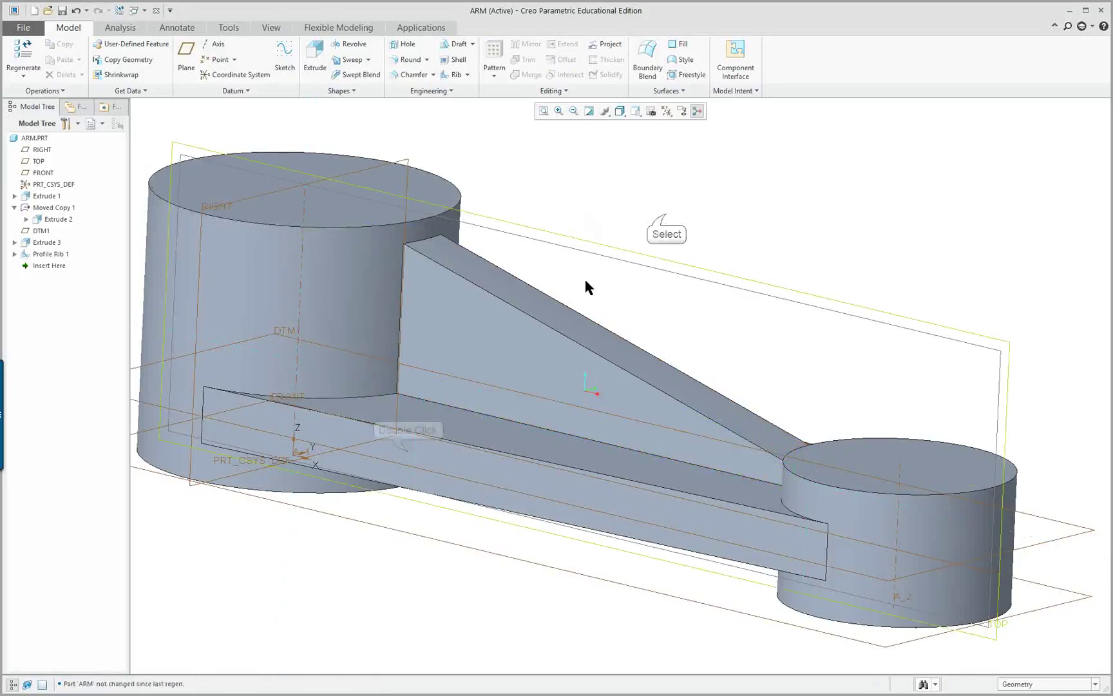
double_click(410, 456)
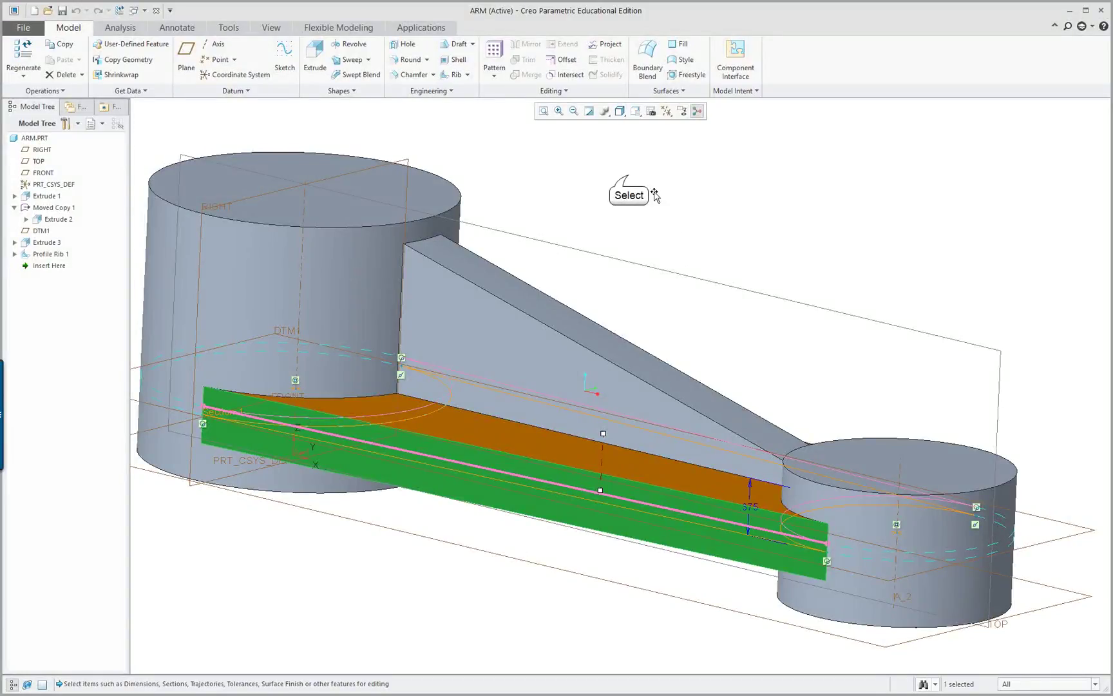
Step: Open the Relations editor from the Tools tab
left_click(630, 173)
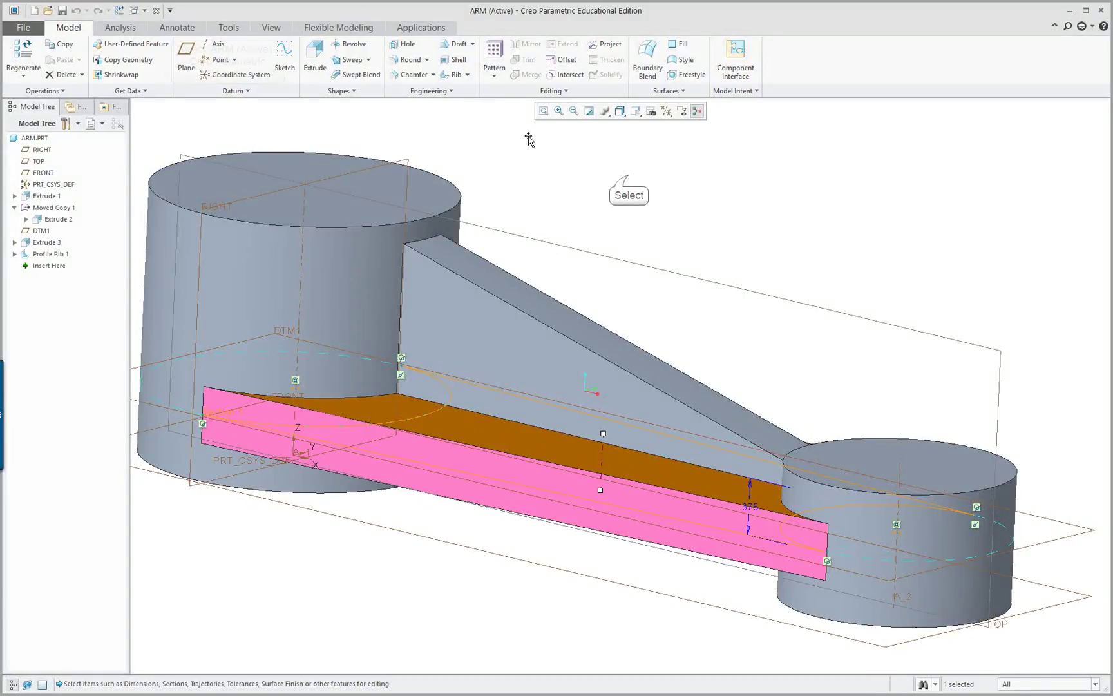
left_click(229, 28)
left_click(372, 74)
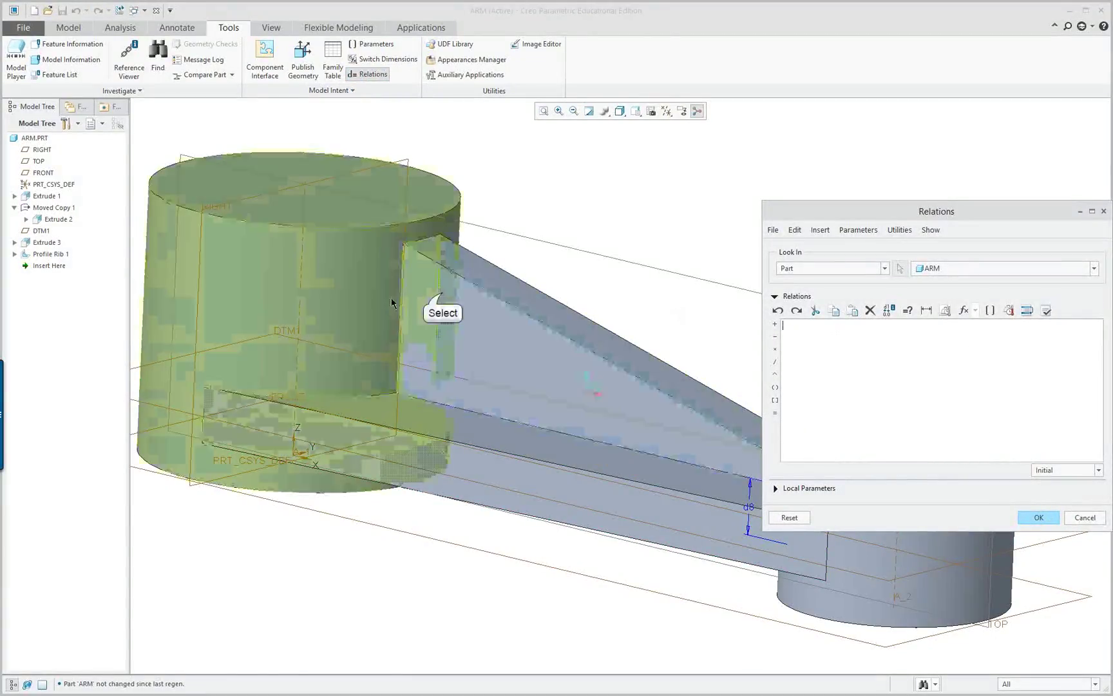
Step: Enter the relation d10=d8 using the rib and web dimensions, and verify it
left_click(438, 299)
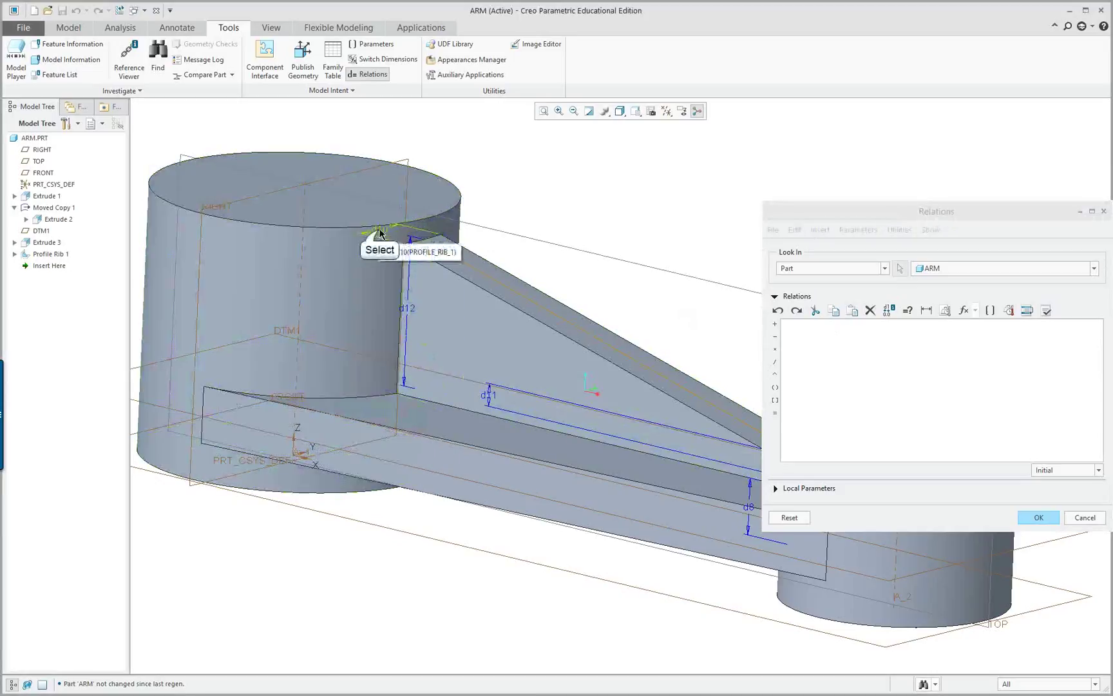
left_click(380, 231)
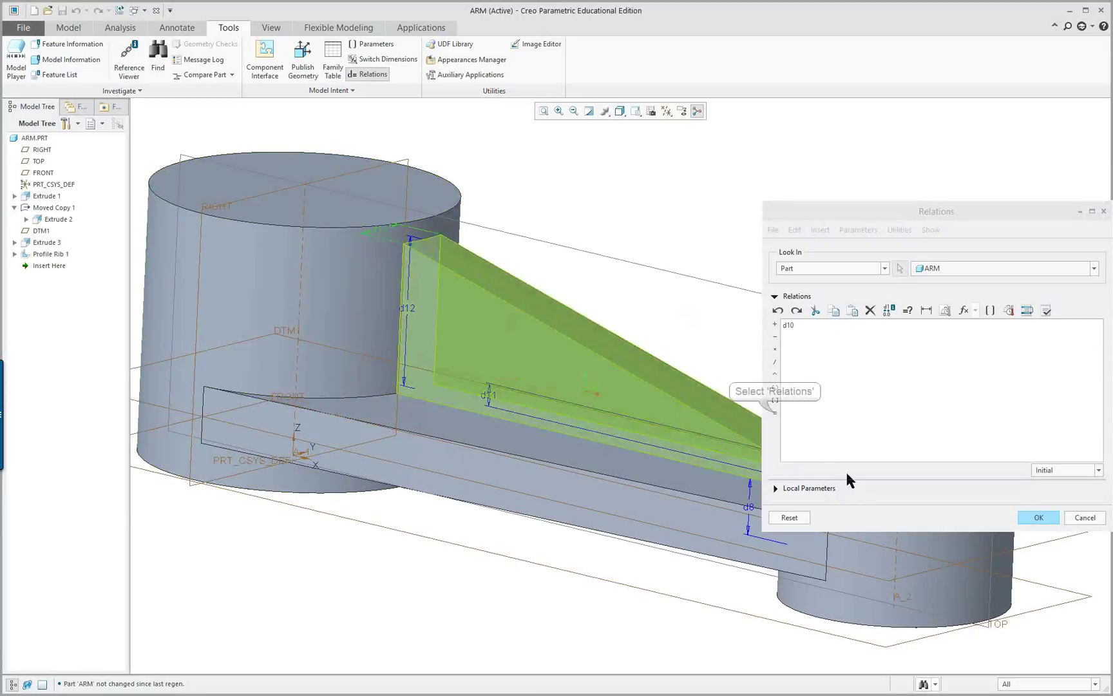
left_click(774, 412)
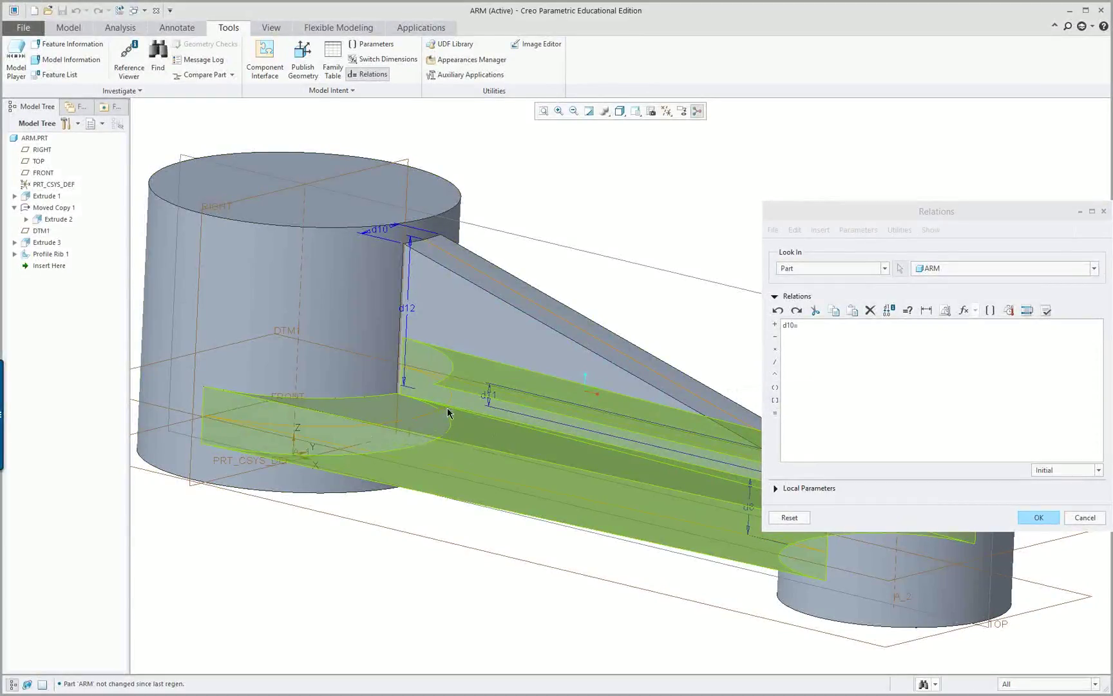
scroll(473, 393, "down", 3)
scroll(633, 489, "up", 2)
scroll(633, 490, "up", 3)
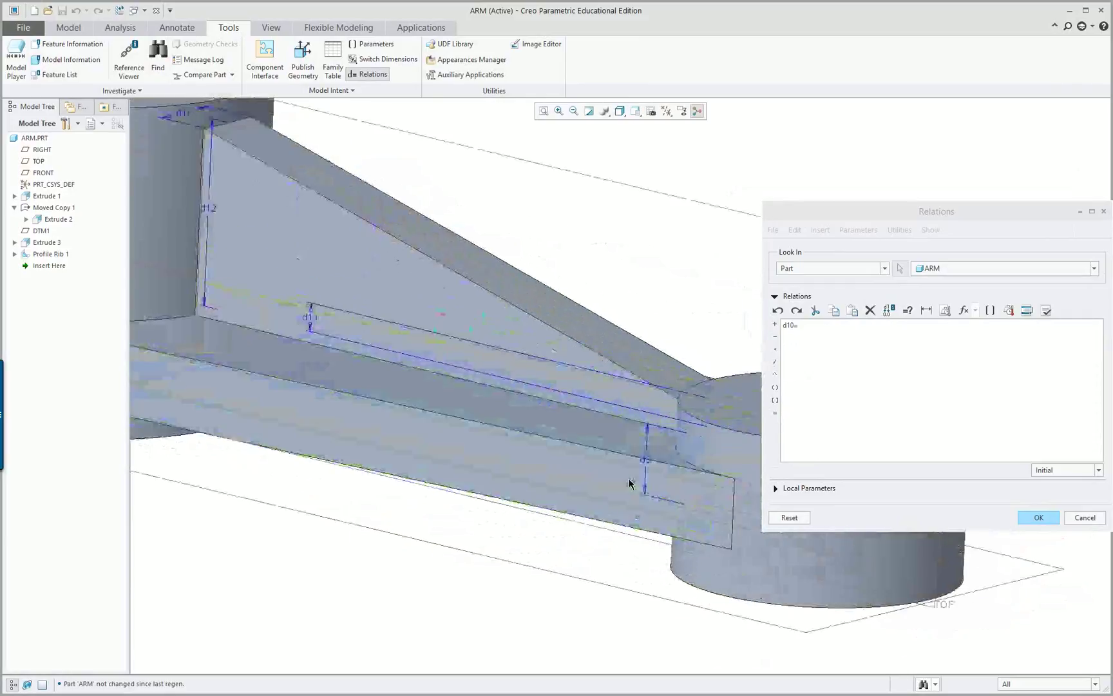
type("d8")
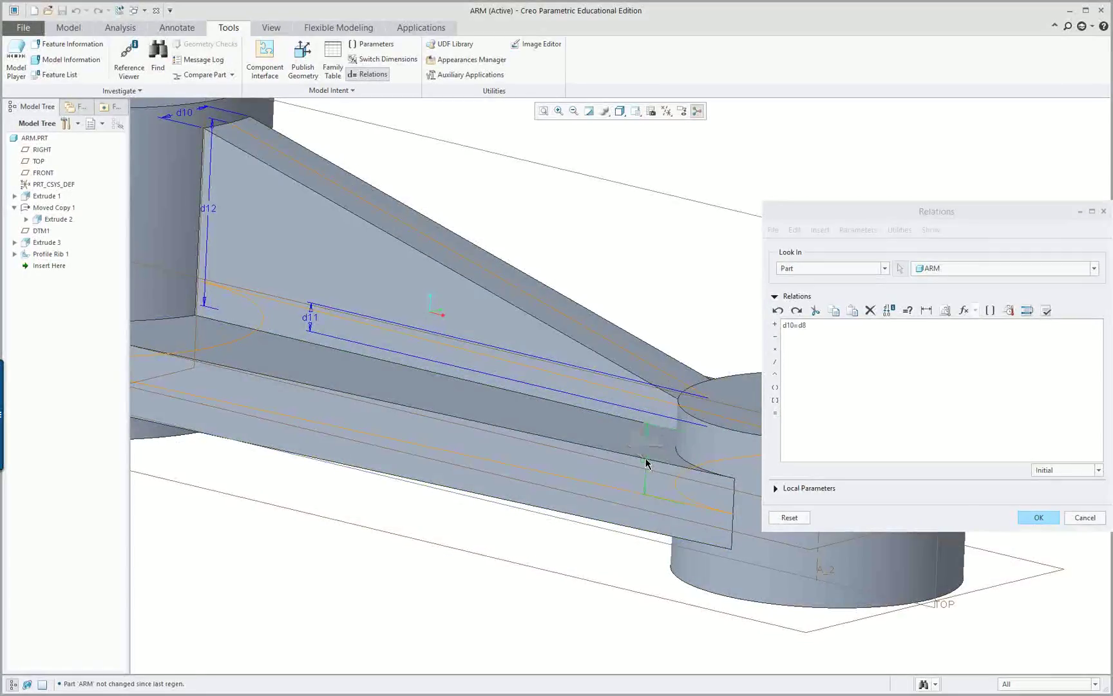
left_click(1044, 311)
left_click(617, 378)
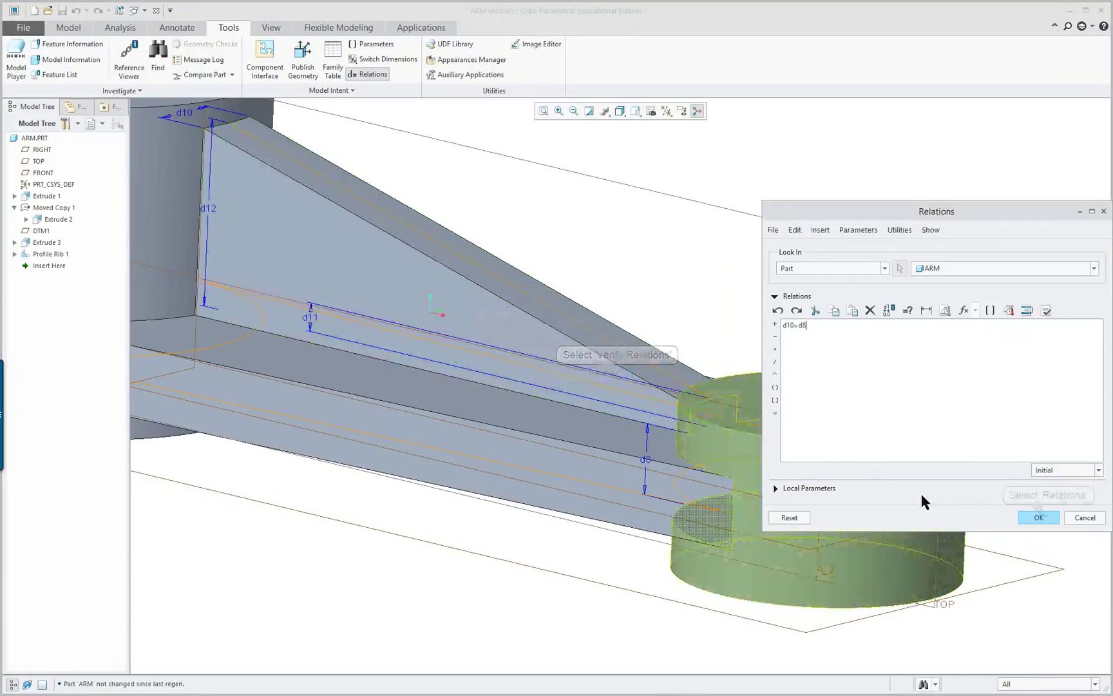
Step: Apply the relation with OK, then display the left boss's dimensions
left_click(1038, 517)
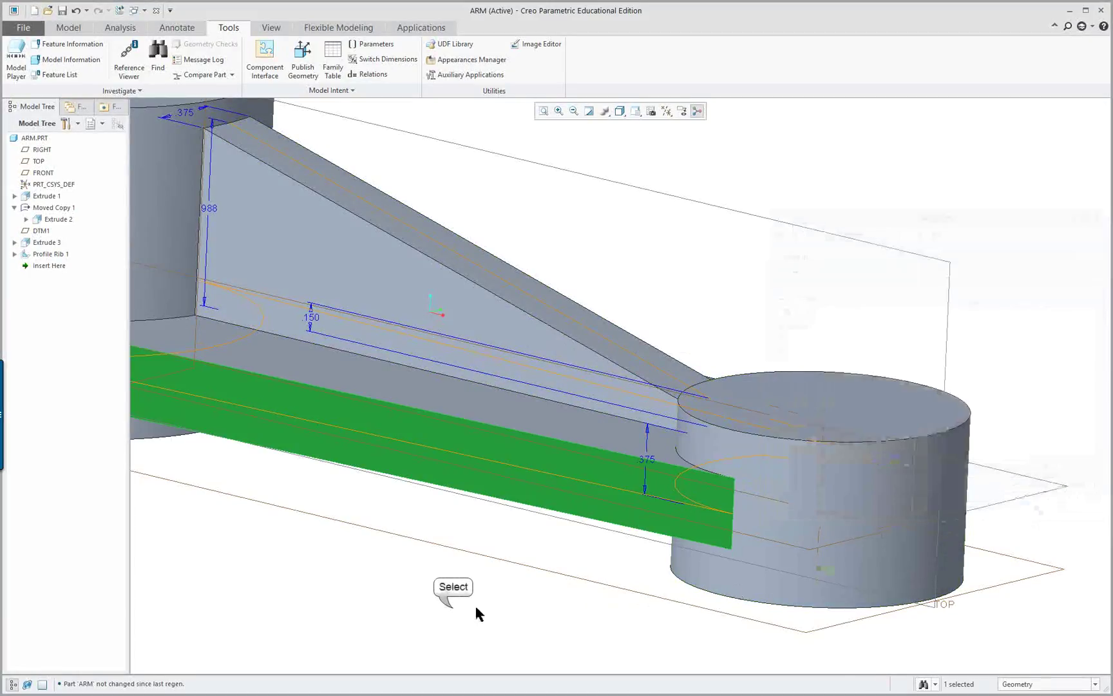
scroll(452, 603, "up", 3)
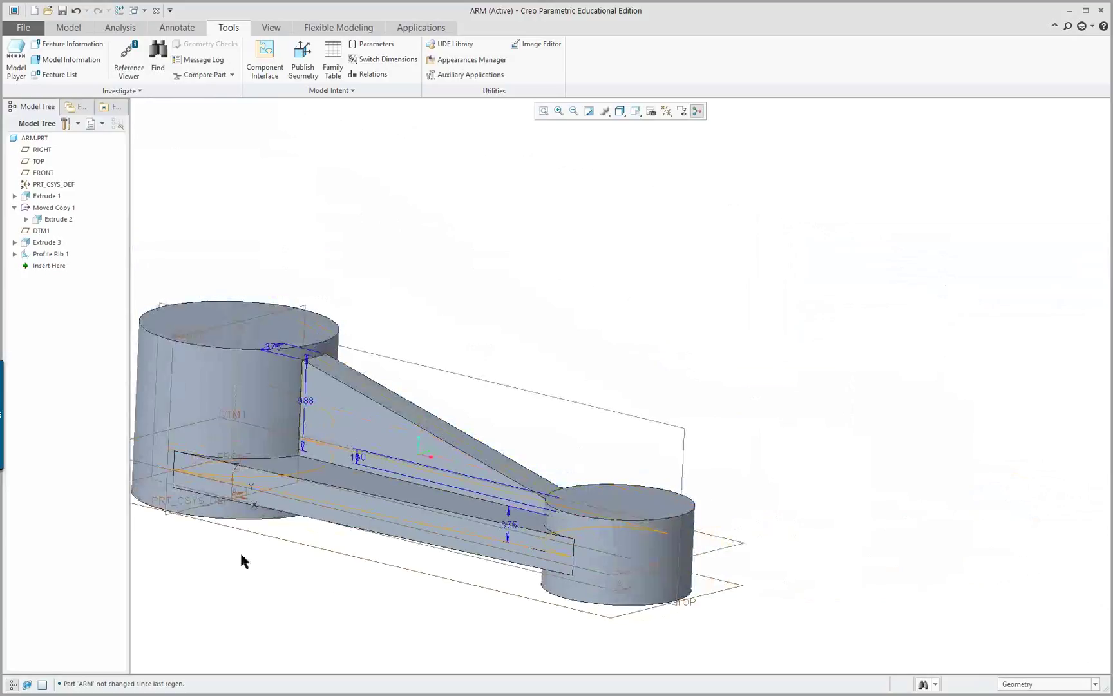
scroll(232, 551, "down", 4)
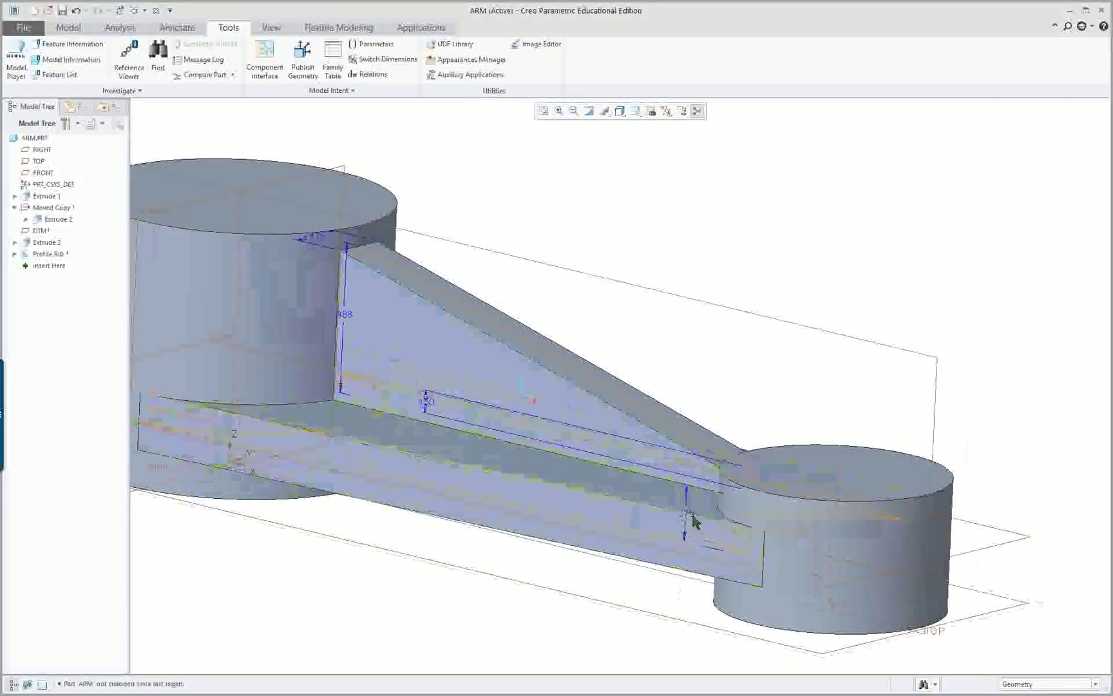
left_click(321, 240)
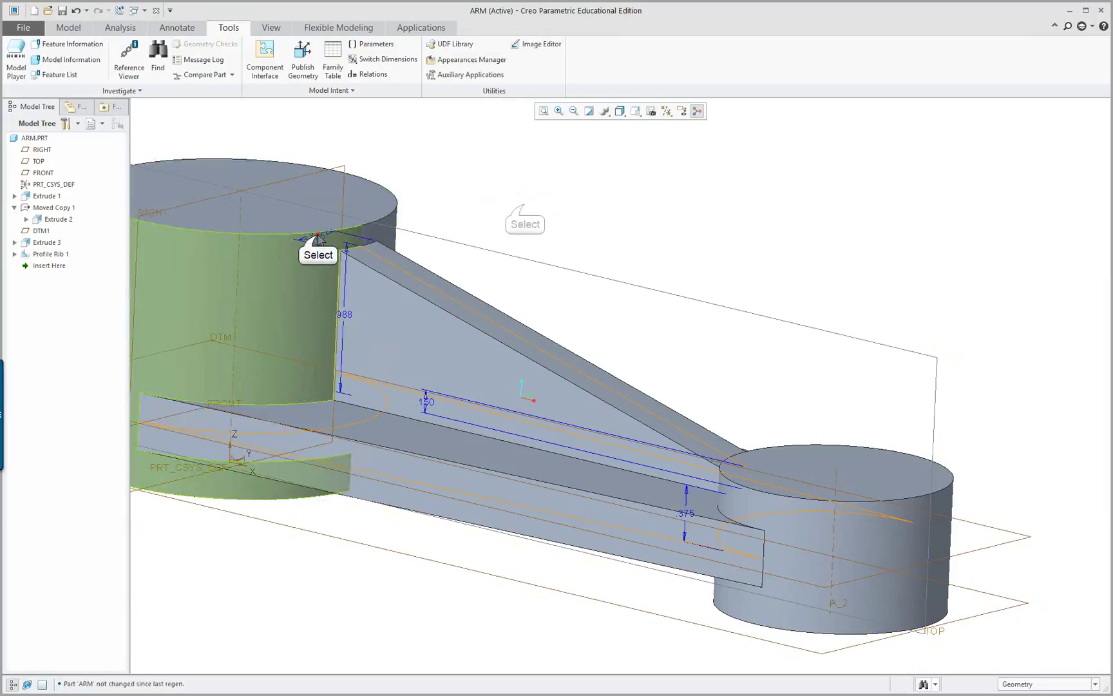
scroll(348, 264, "down", 4)
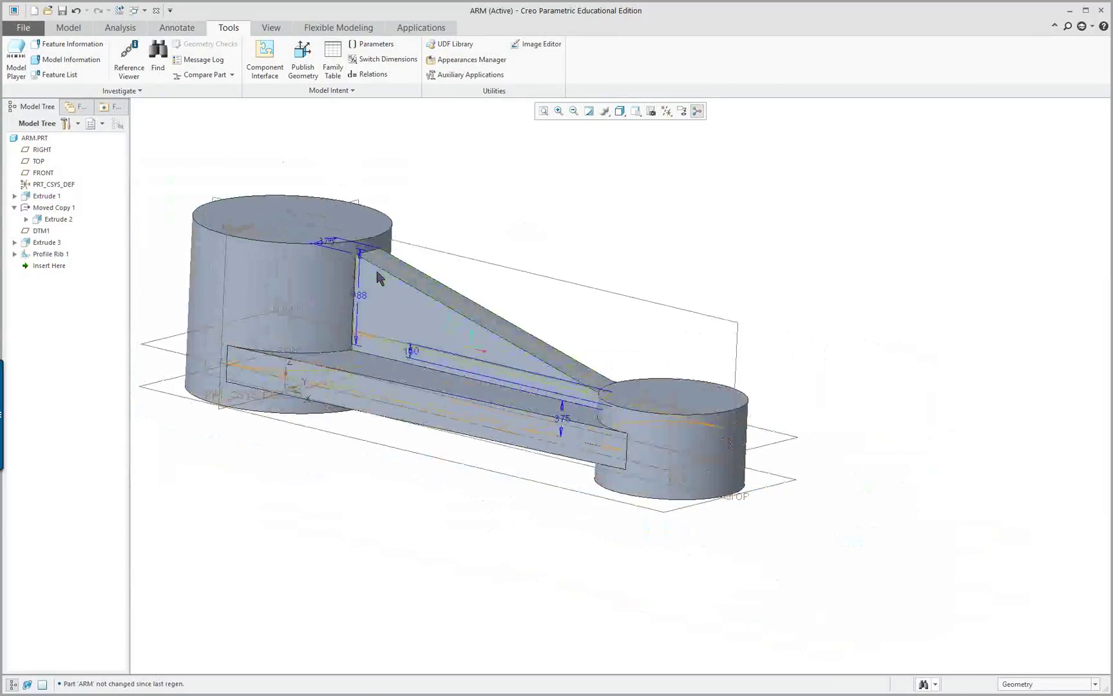
middle_click_drag(379, 278, 344, 256)
scroll(338, 253, "up", 3)
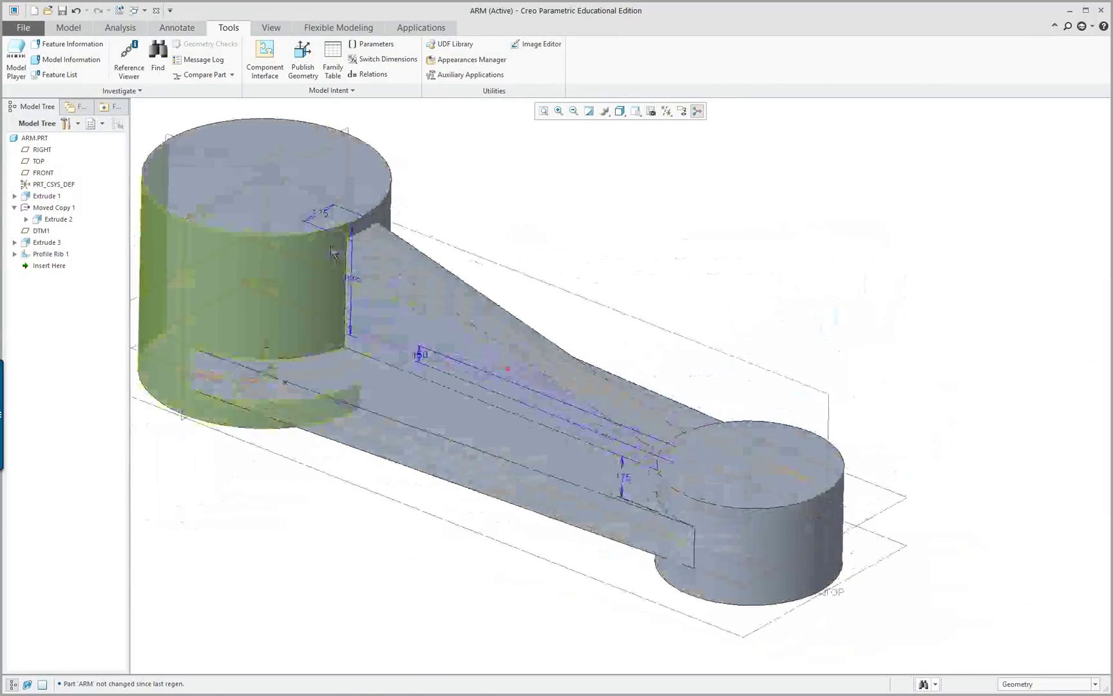
right_click(314, 214)
double_click(450, 204)
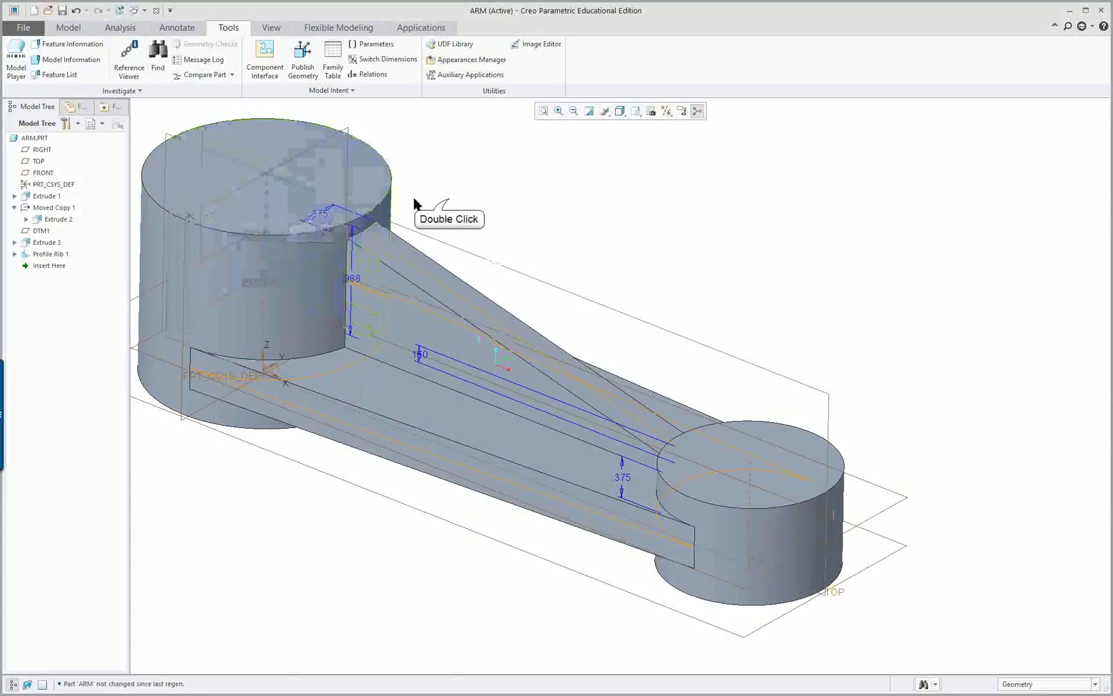
left_click(793, 354)
double_click(789, 353)
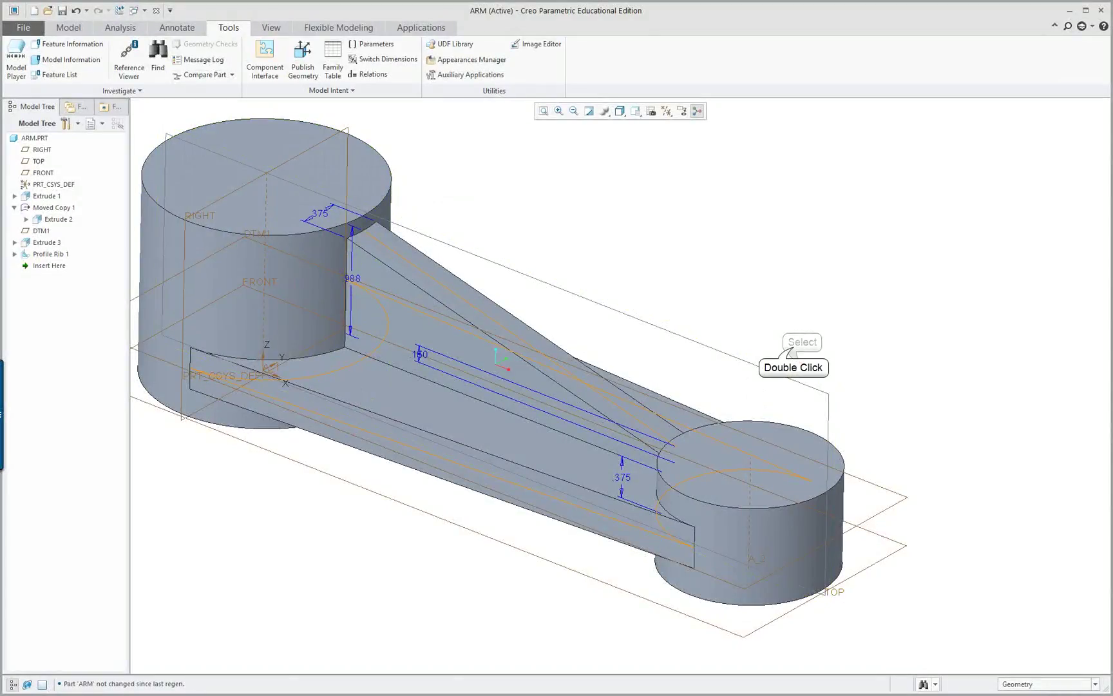
Step: Refit the view and try editing the rib's top dimension, which is driven by d10=d8
left_click(69, 28)
left_click(543, 111)
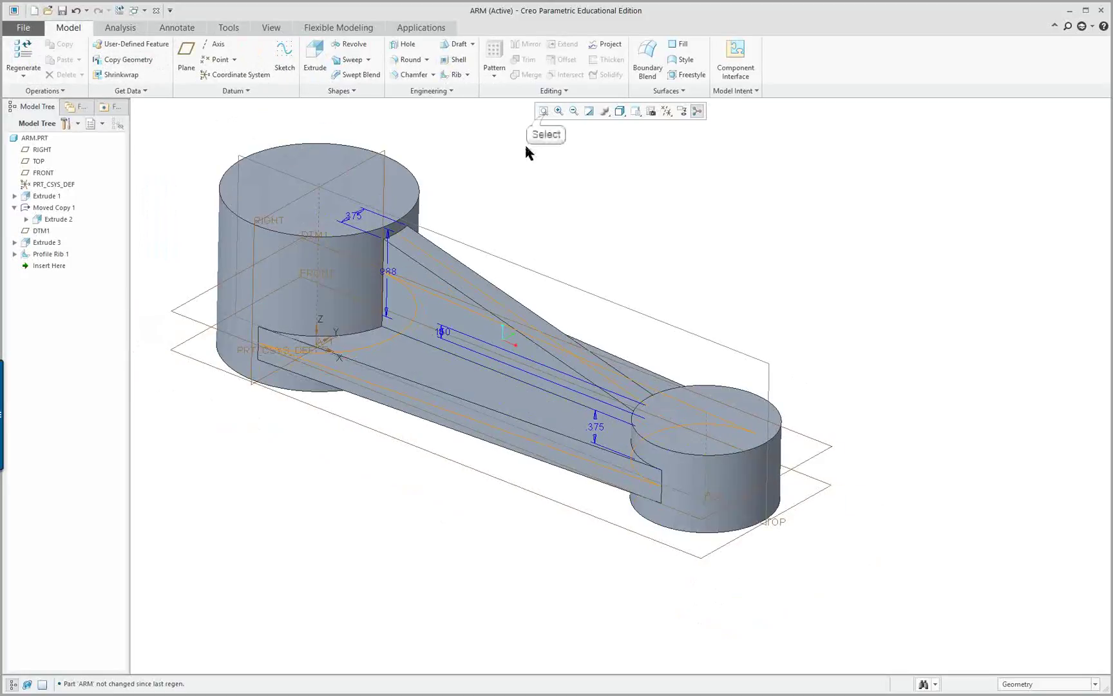
left_click(574, 111)
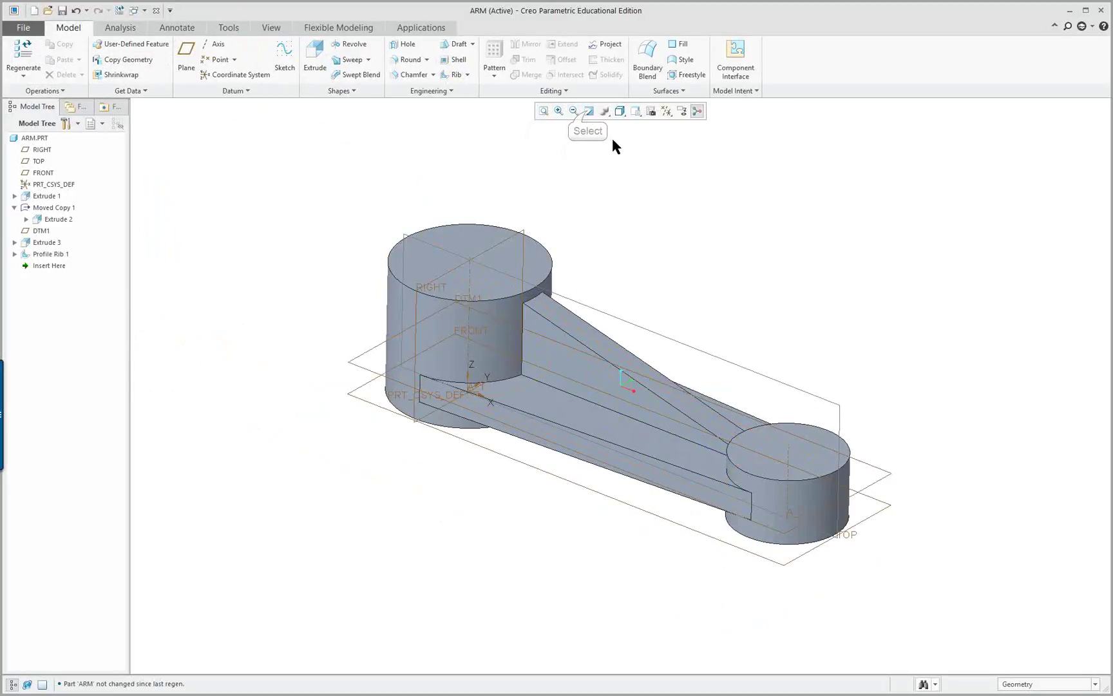
scroll(690, 235, "up", 1)
double_click(501, 343)
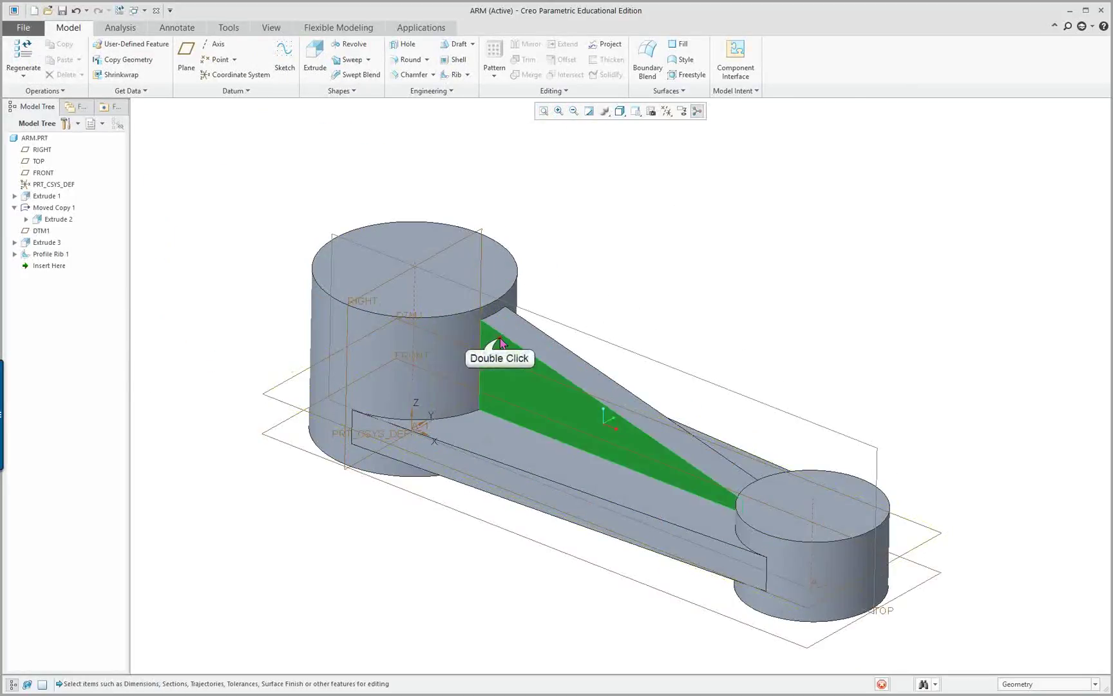
double_click(455, 299)
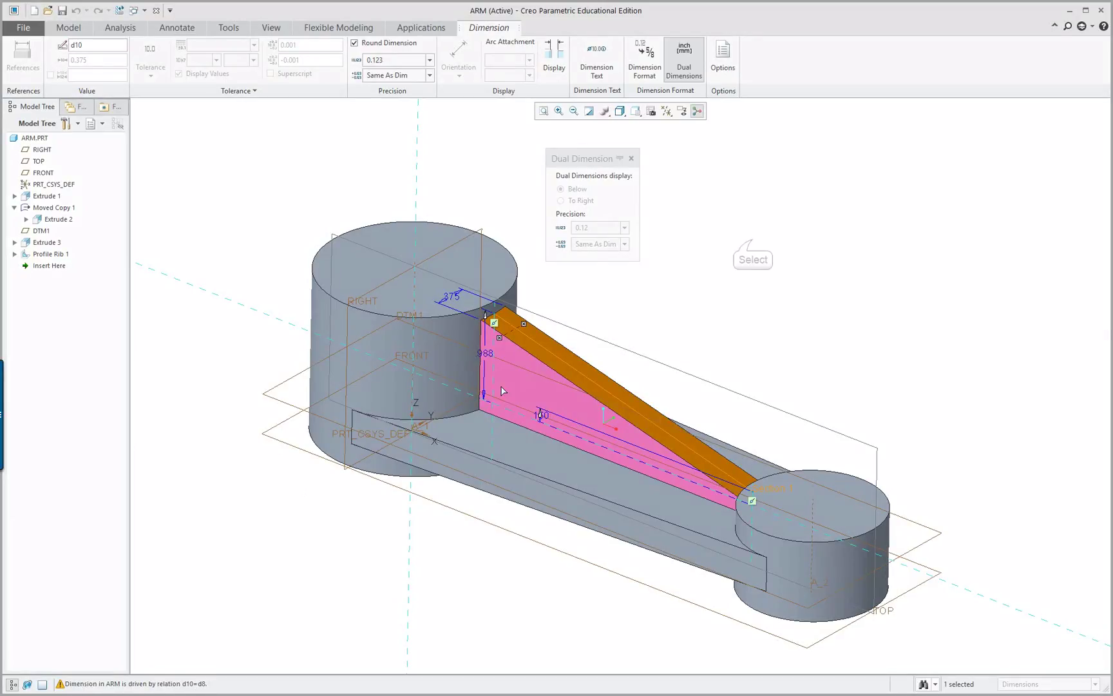
left_click(752, 244)
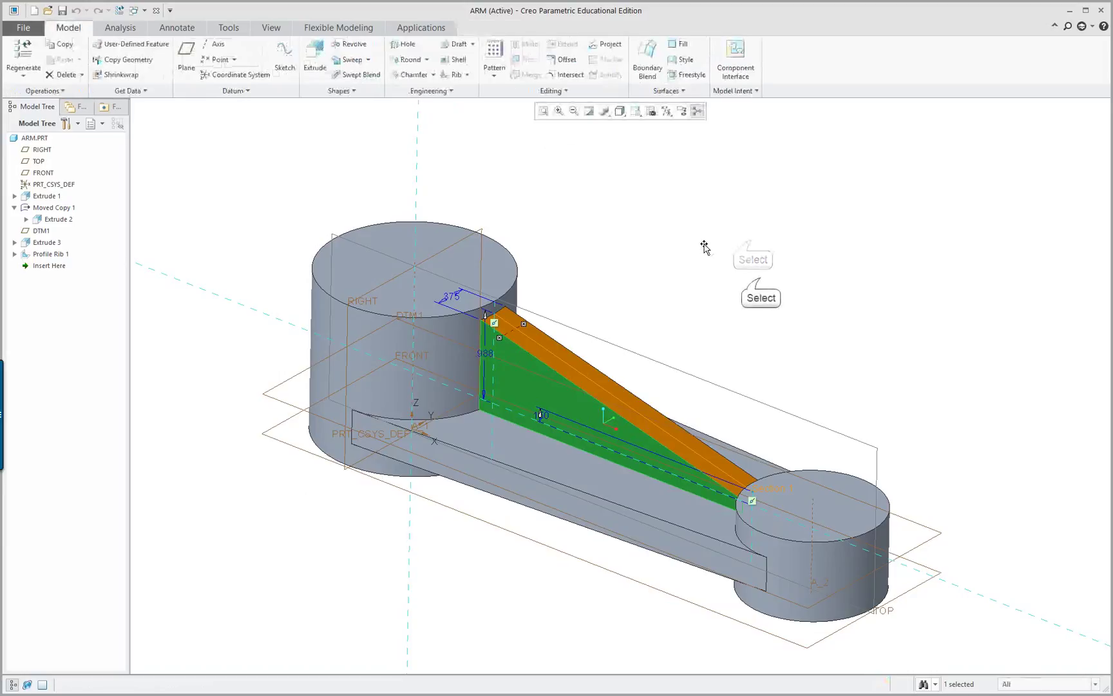
left_click(761, 281)
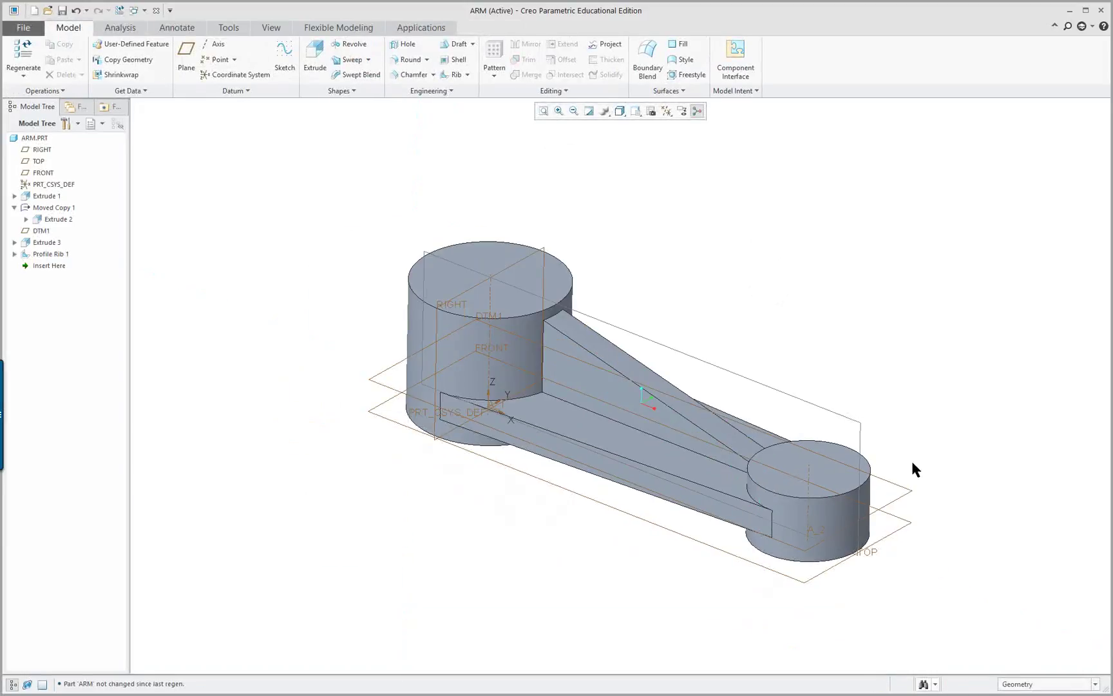
Step: Add an Auto Round of radius 0.04 to all edges of the ARM part
key("ctrl+d")
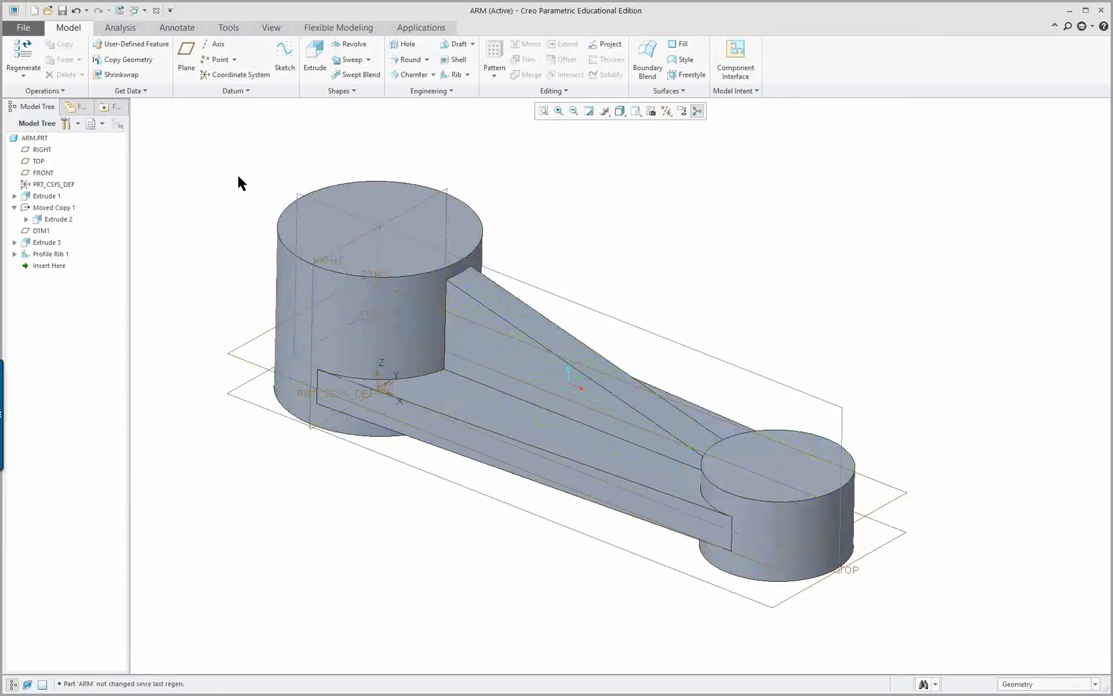
left_click(427, 61)
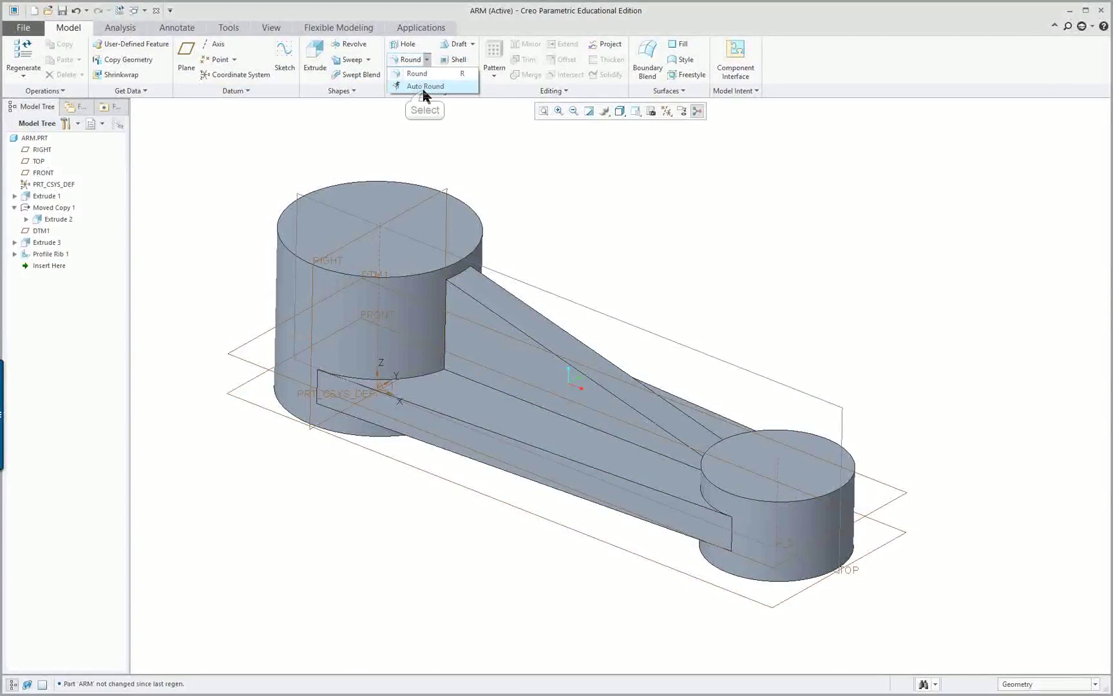
left_click(425, 87)
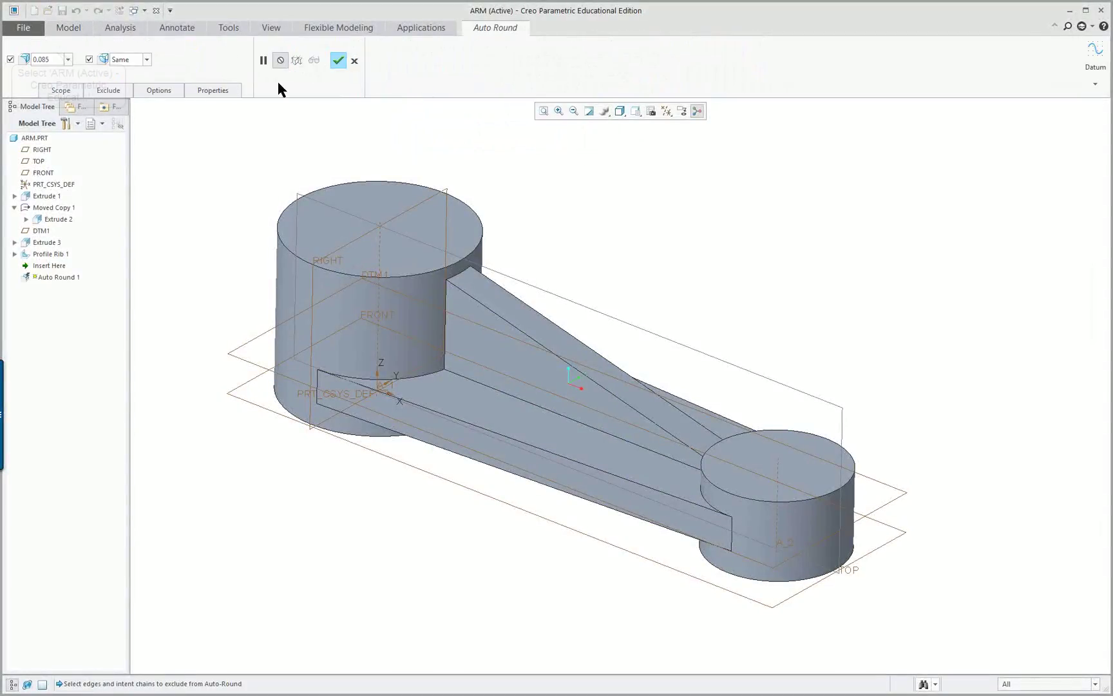
double_click(42, 59)
type(".04")
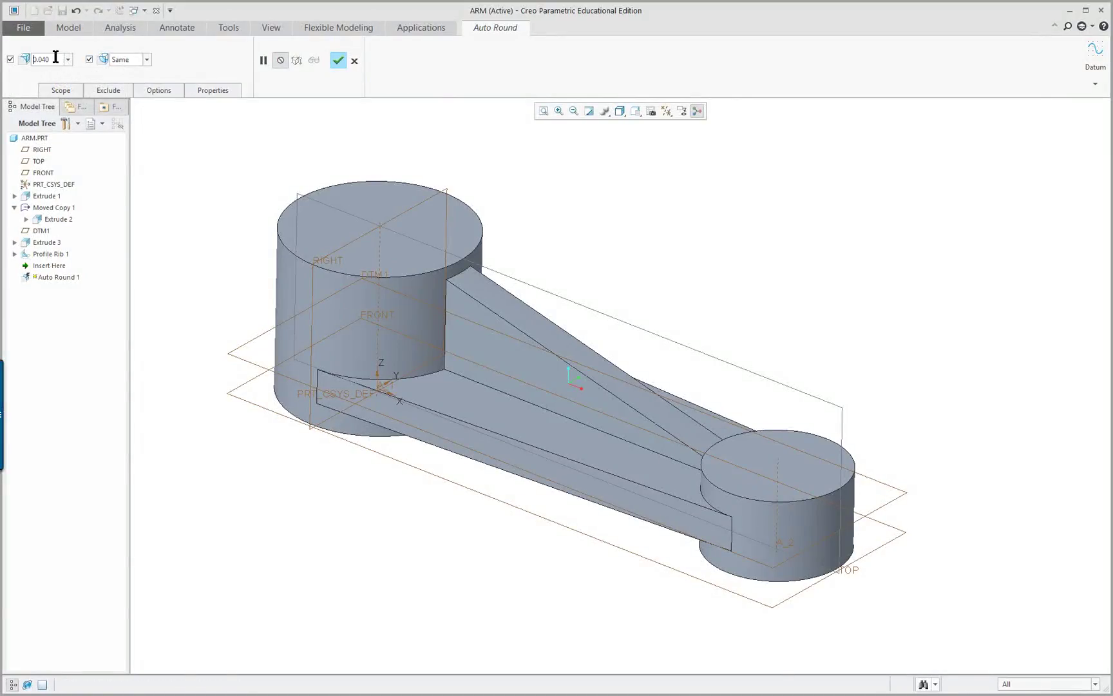
left_click(339, 60)
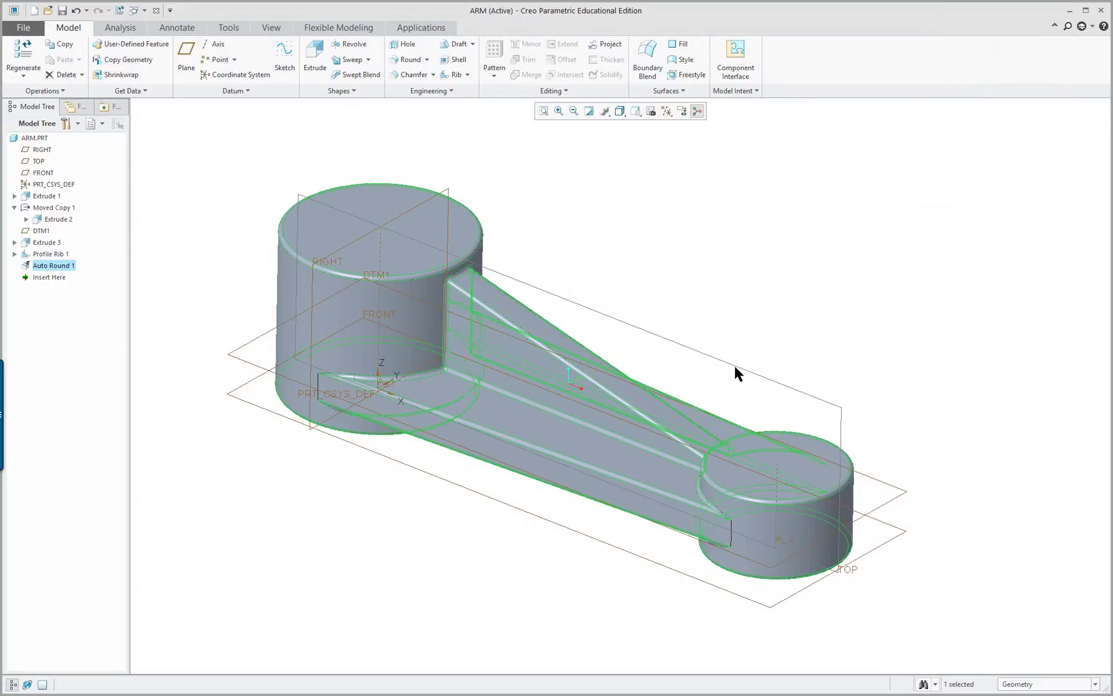
middle_click_drag(729, 361, 730, 307)
left_click(739, 322)
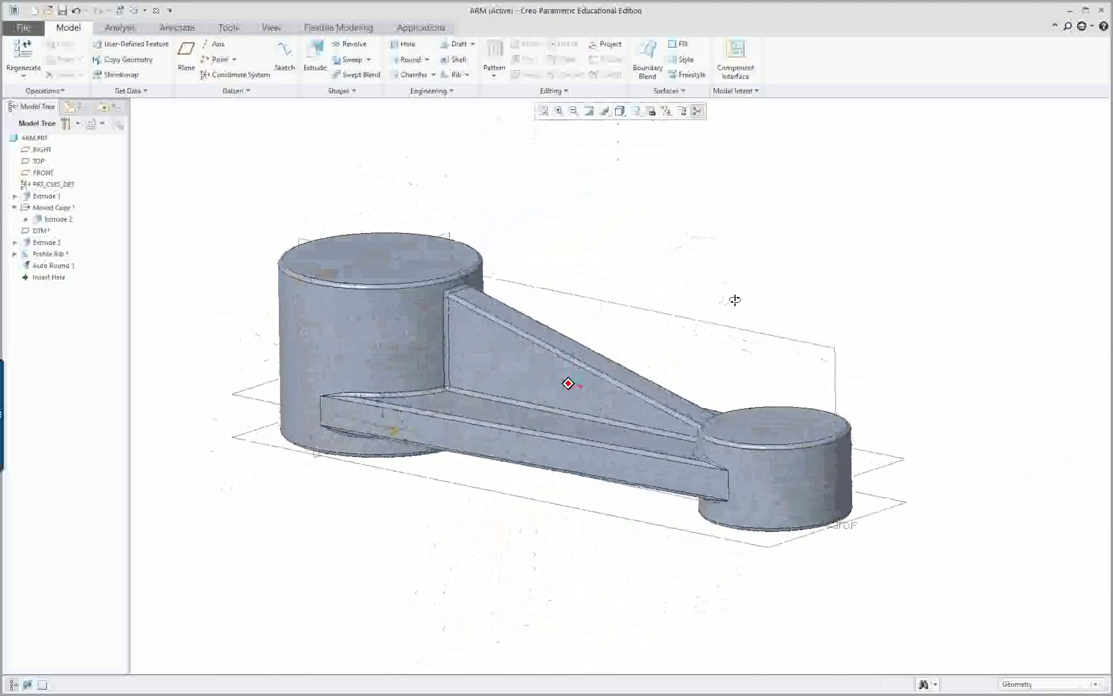
Step: Page the lesson PDF forward to page 295's Figure 7.12 Clamp Arm Machining Drawing
key("alt+Tab")
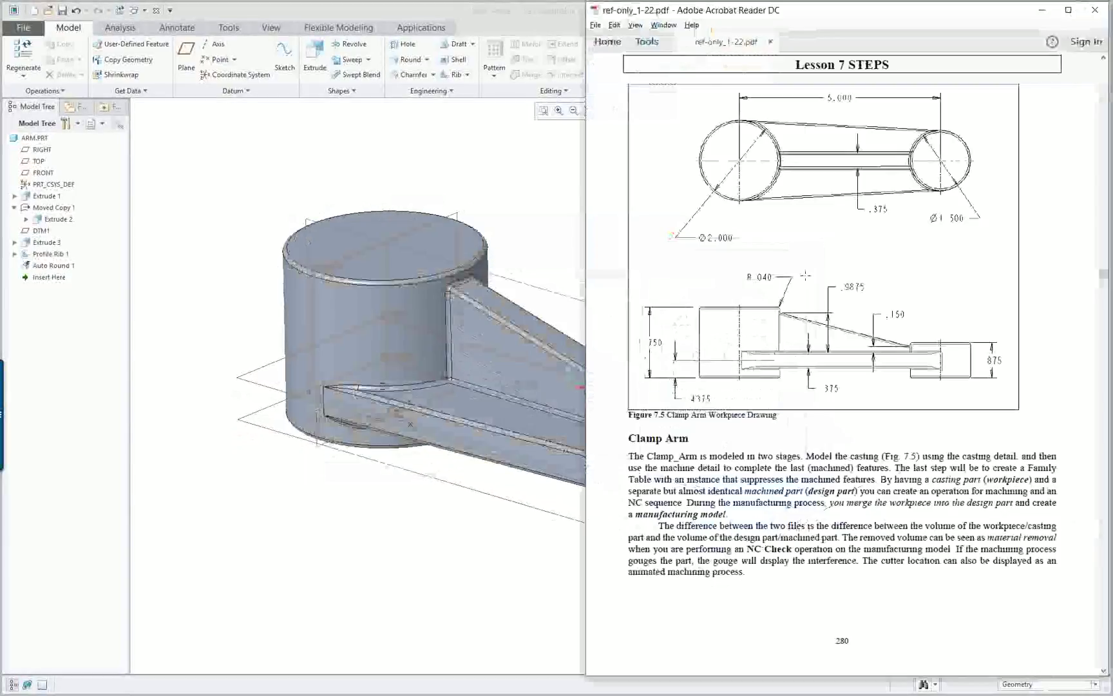
left_click(1105, 566)
left_click(1106, 565)
left_click(1105, 566)
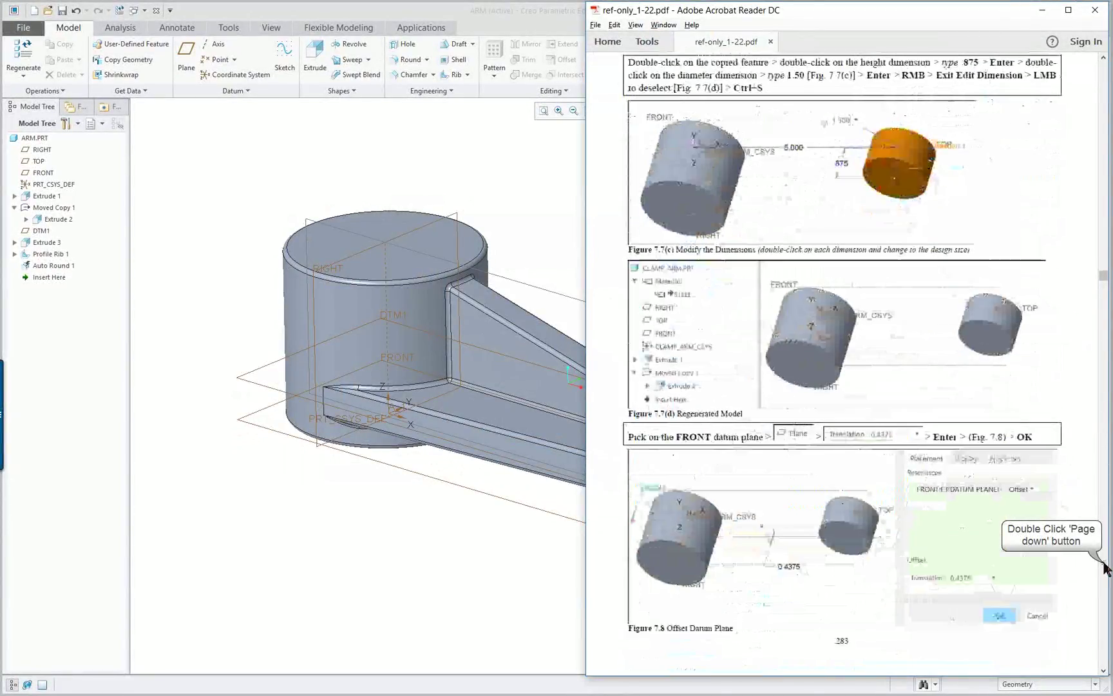
left_click(1105, 565)
left_click(1105, 565)
left_click(1105, 566)
left_click(1105, 566)
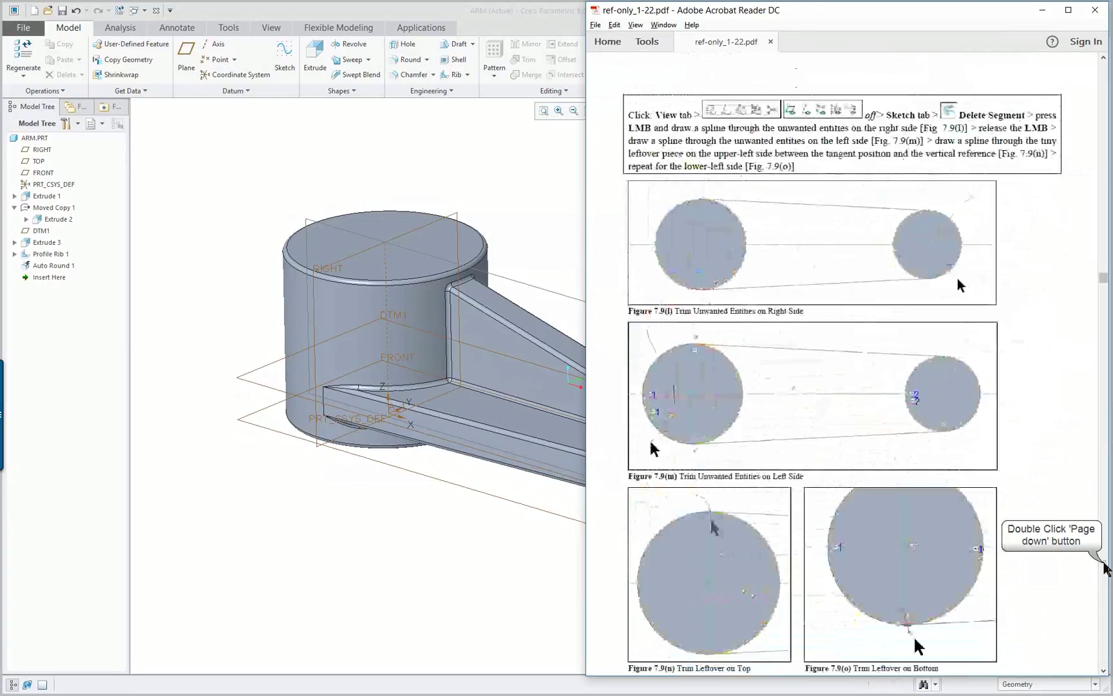
left_click(1106, 565)
left_click(1105, 566)
left_click(1105, 566)
left_click(1106, 565)
left_click(1106, 565)
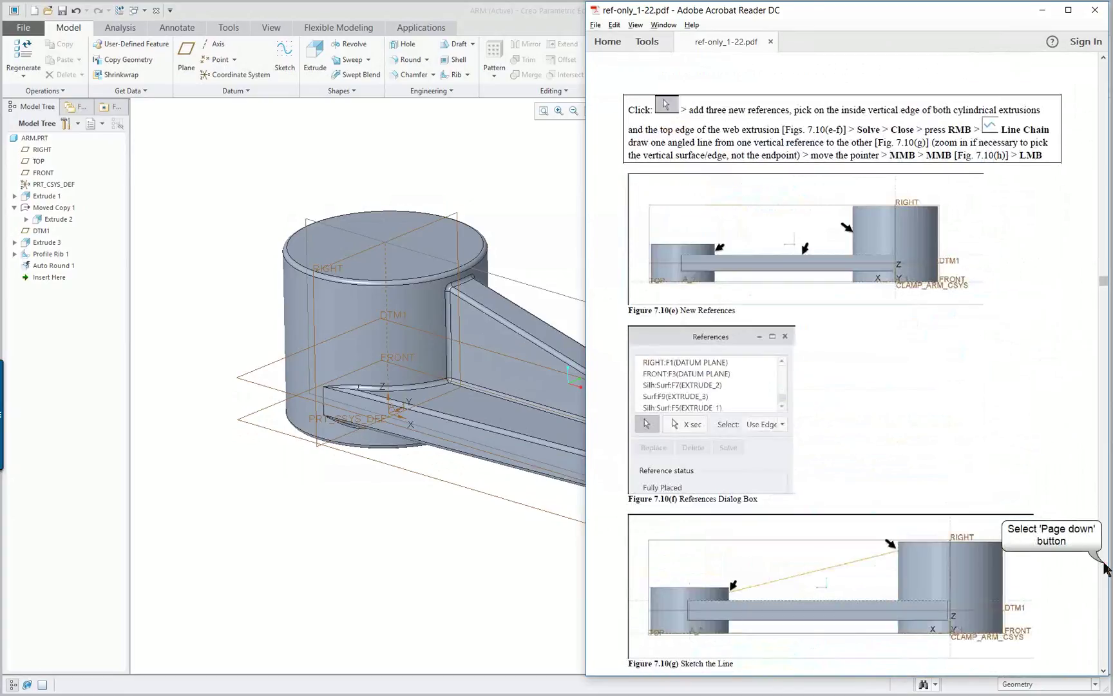
left_click(1106, 566)
left_click(1105, 565)
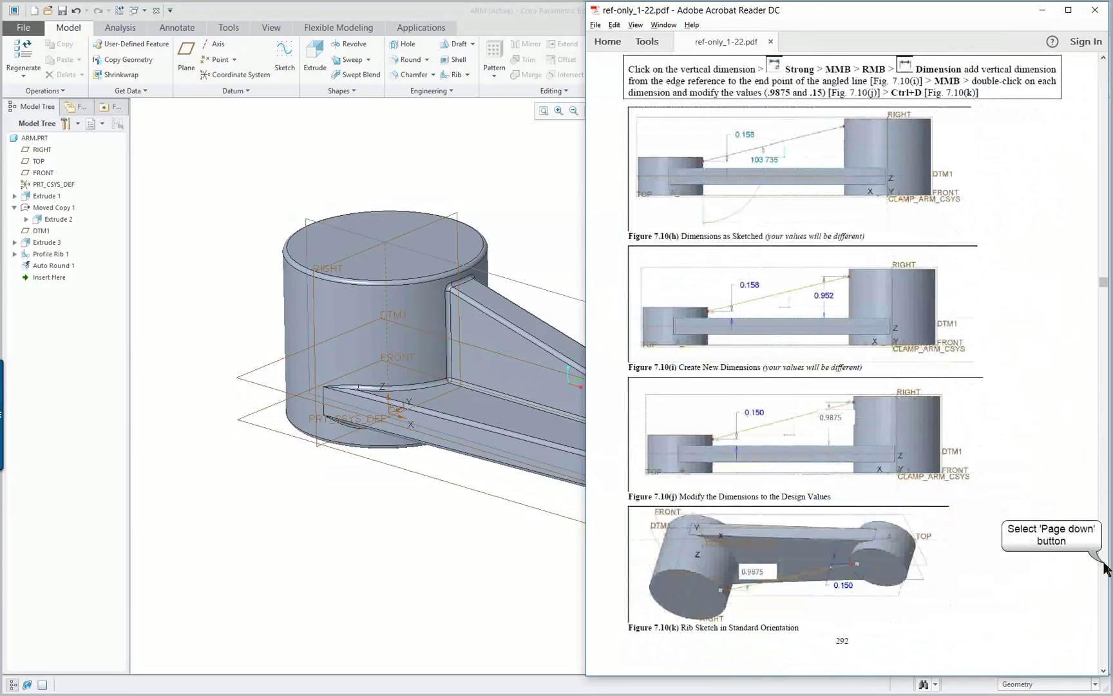
left_click(1105, 566)
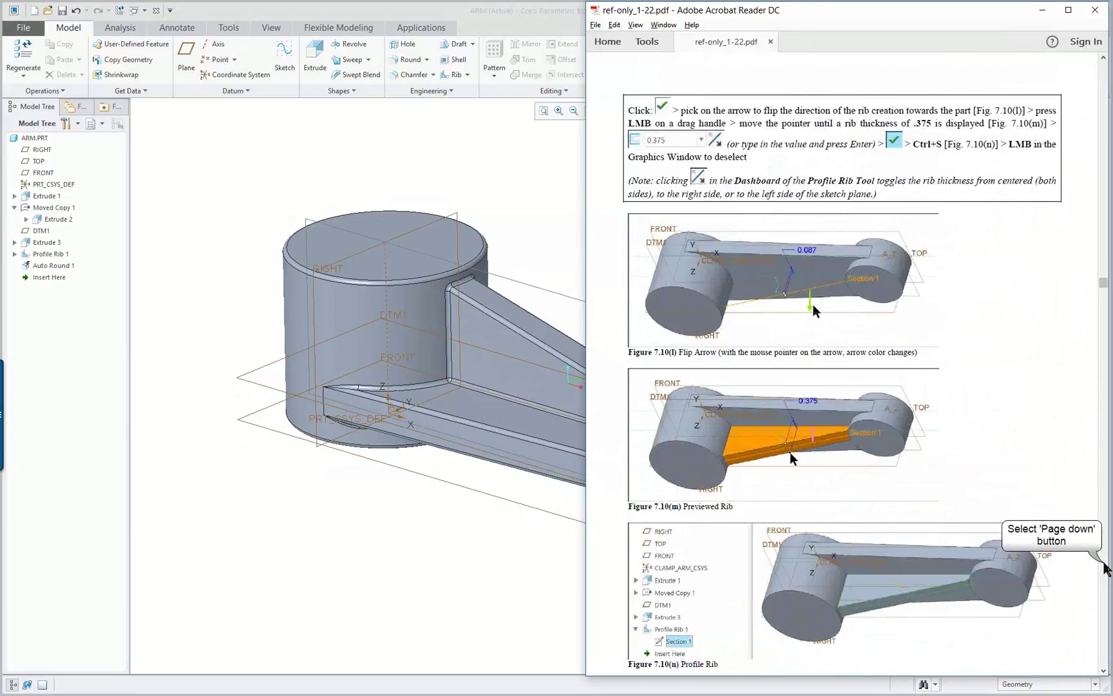
left_click(1106, 565)
left_click(1106, 565)
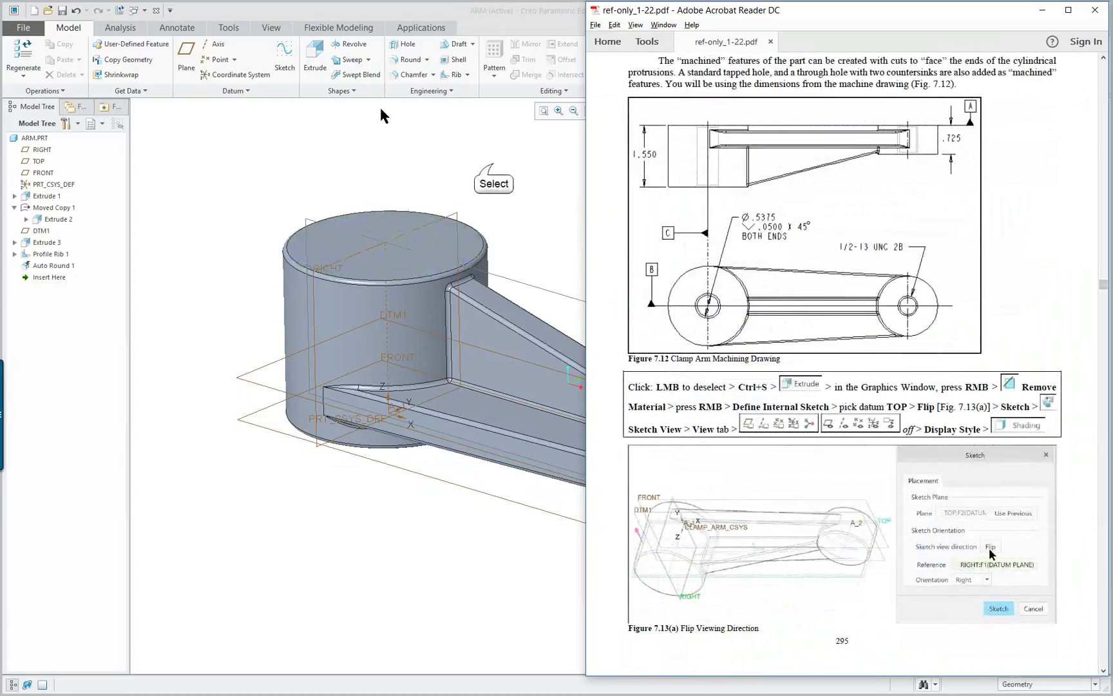
Step: Bring the Creo window with the rounded ARM part back to the front
left_click(386, 116)
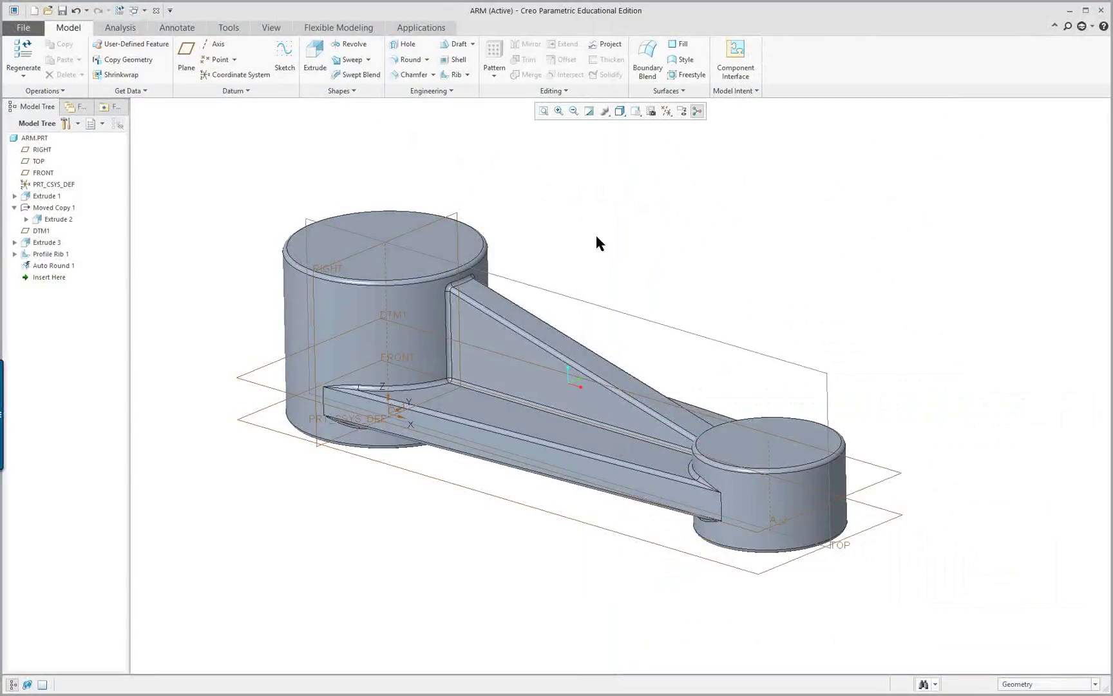